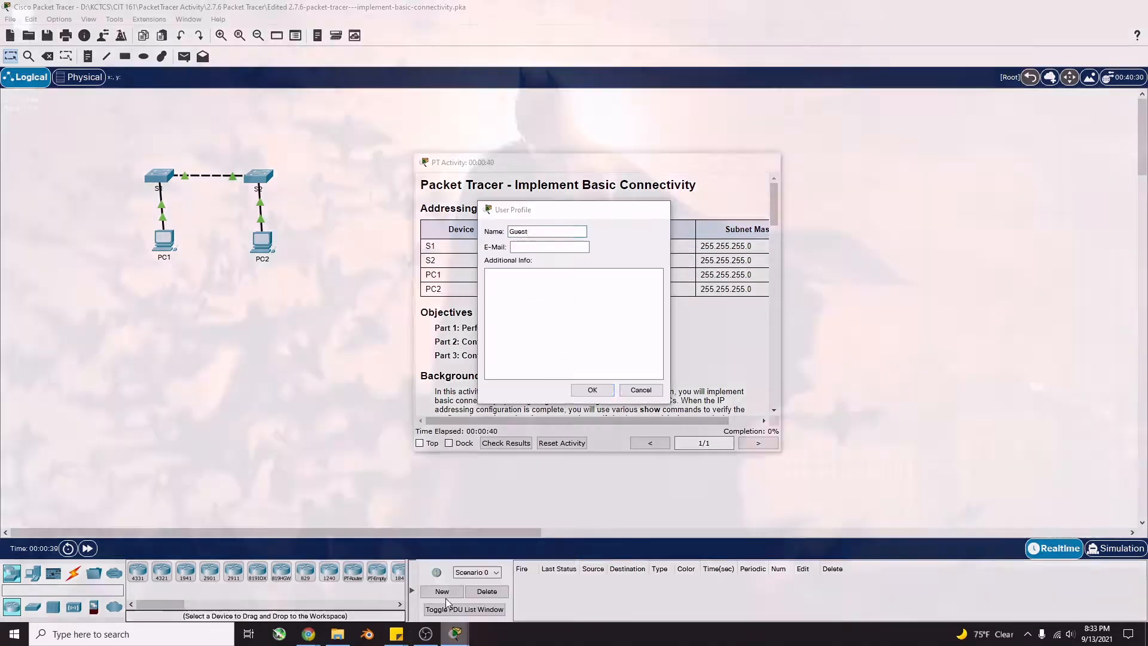
Cancel the User Profile prompt and dock the PT Activity instructions beside the topology
left_click(449, 598)
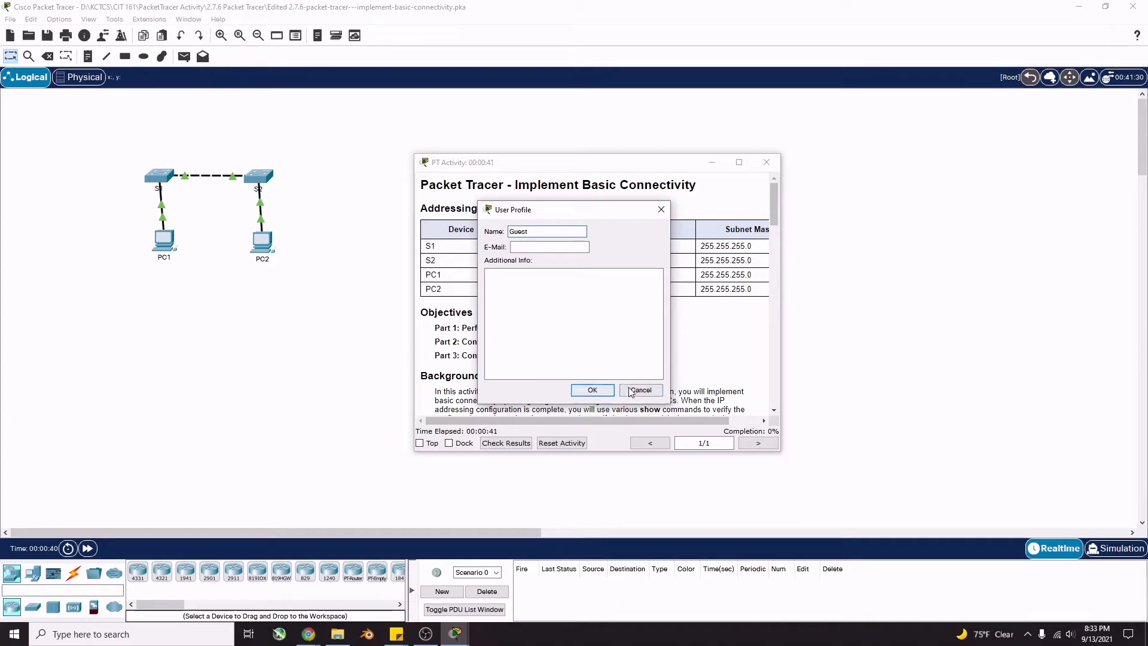
left_click(647, 391)
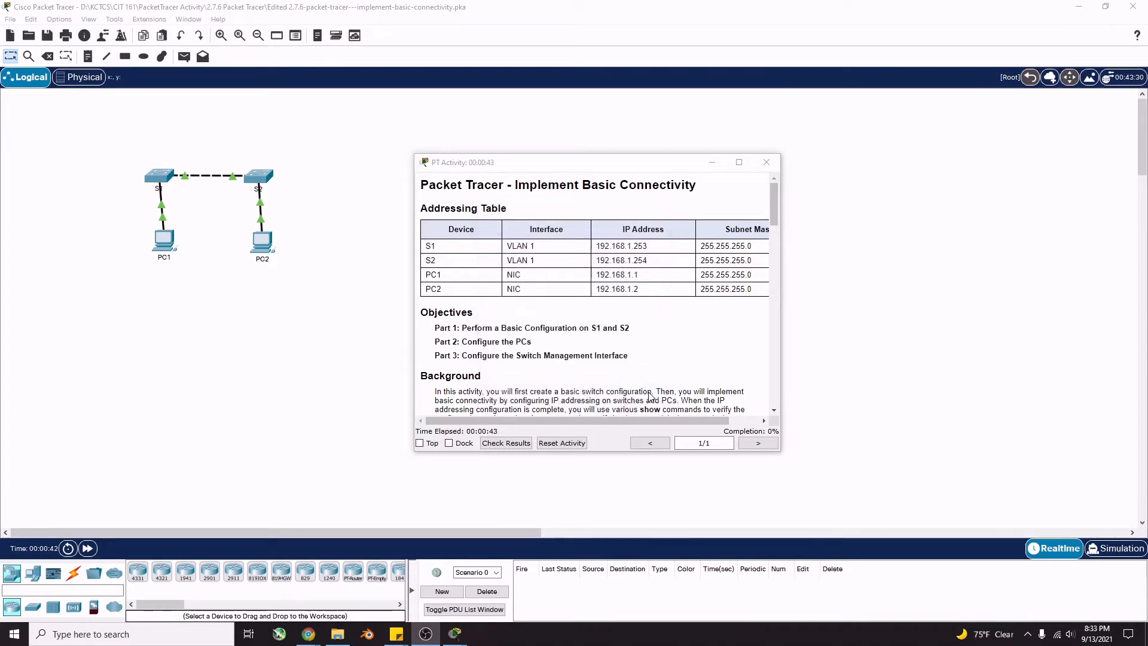
left_click(449, 443)
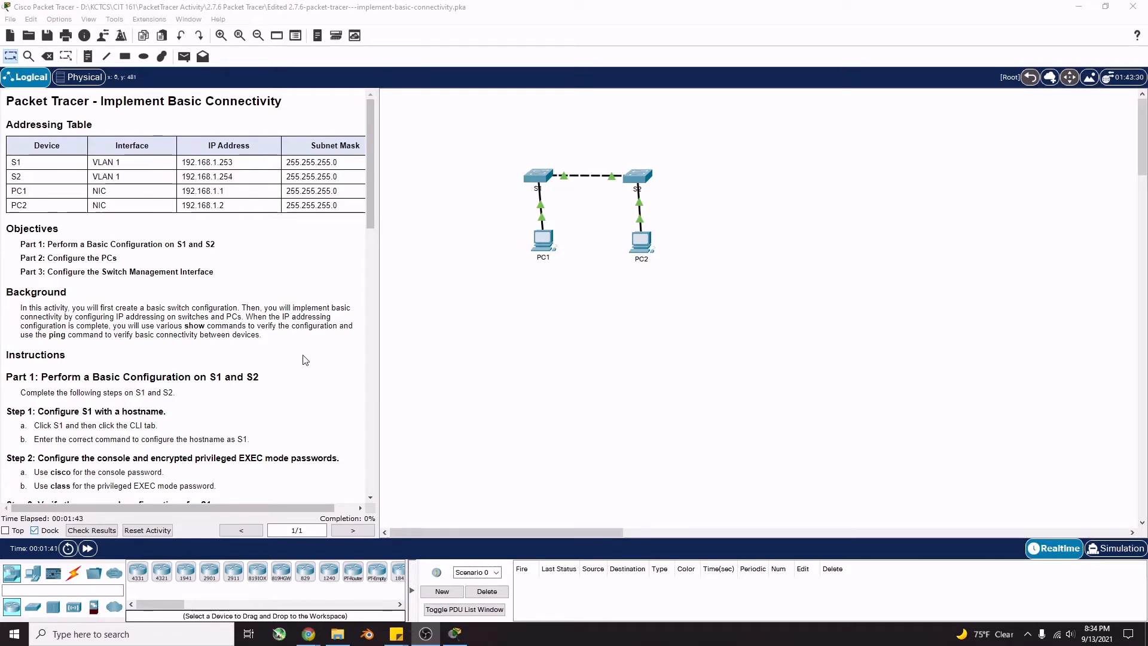
Read Part 1 of the instructions and open switch S1's CLI console
scroll(224, 335, "down", 2)
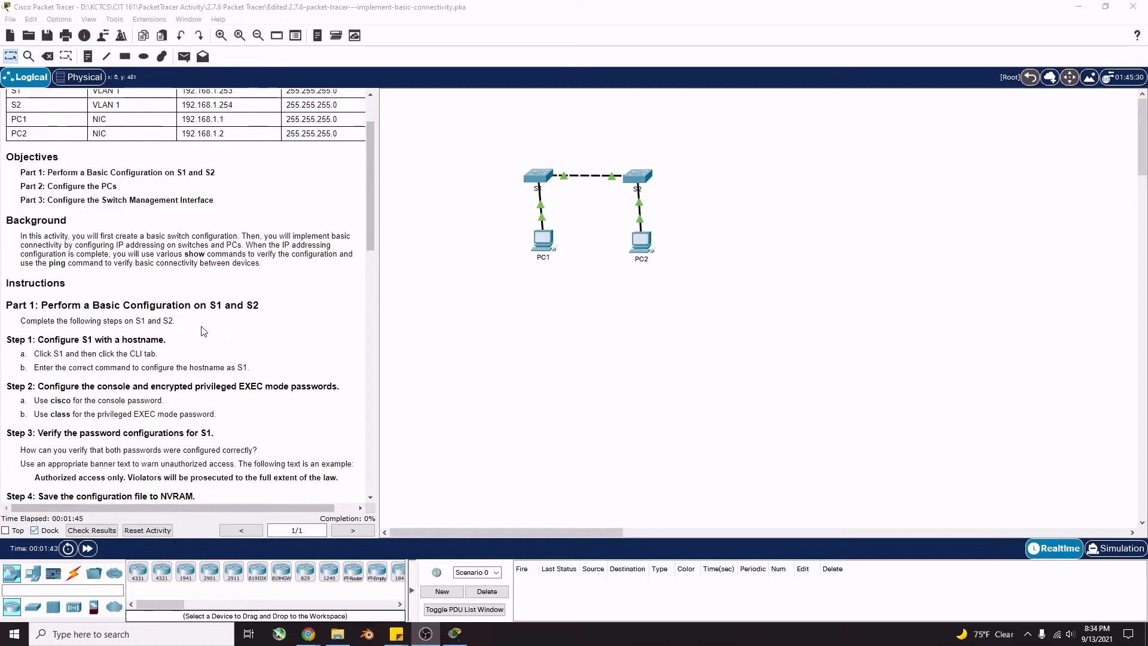
scroll(192, 328, "down", 1)
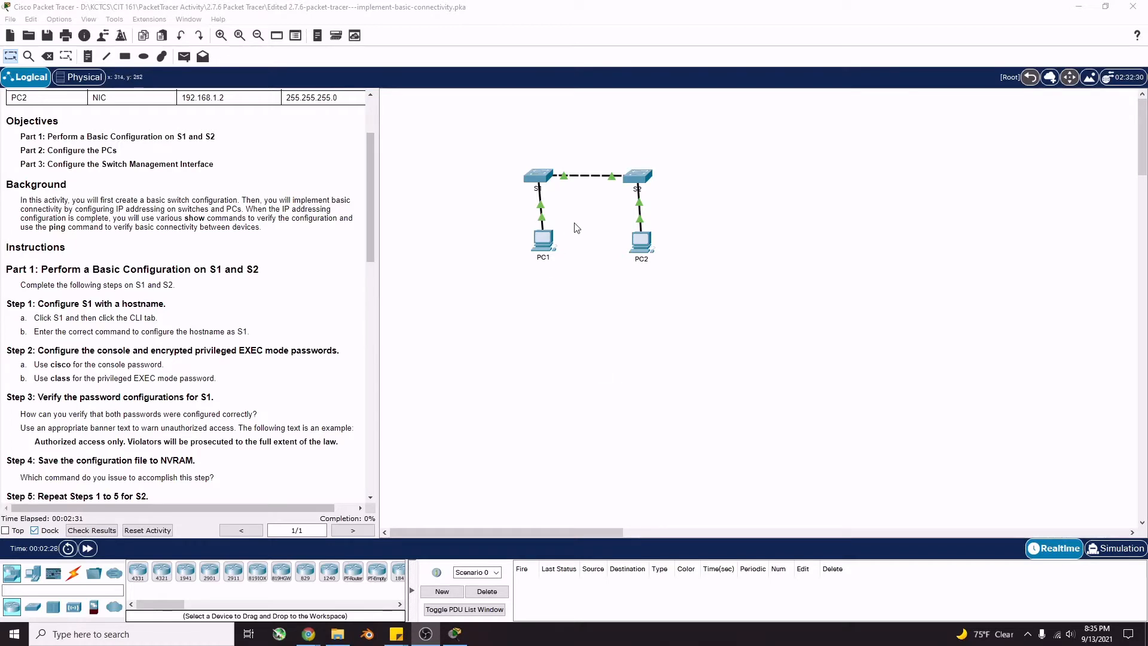
left_click(537, 178)
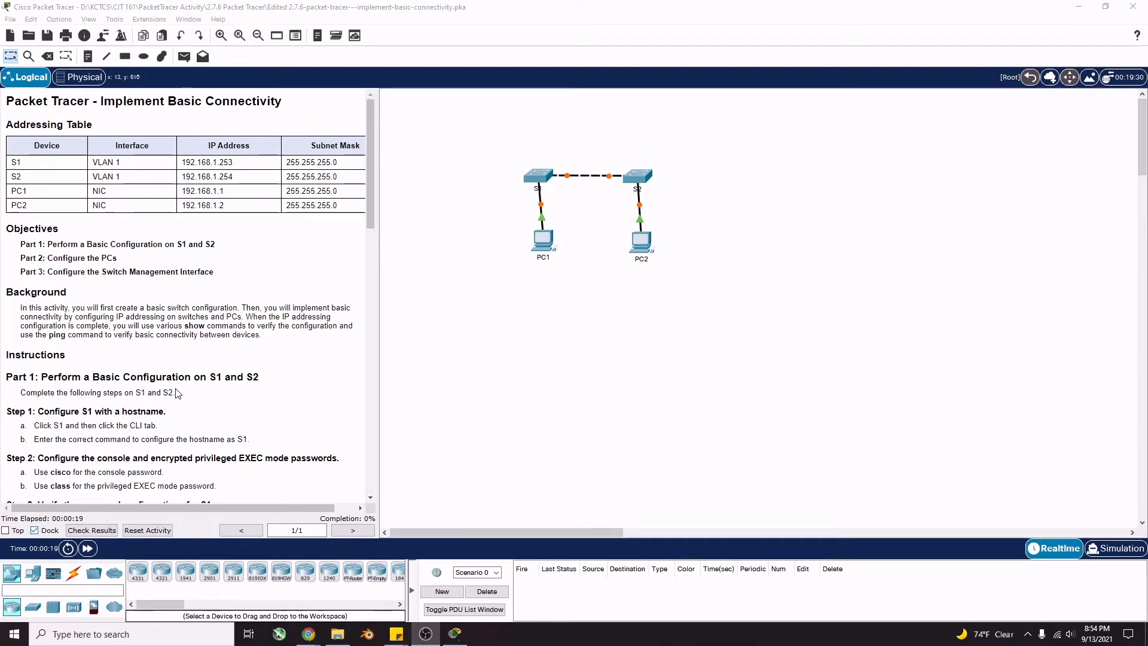
left_click(541, 177)
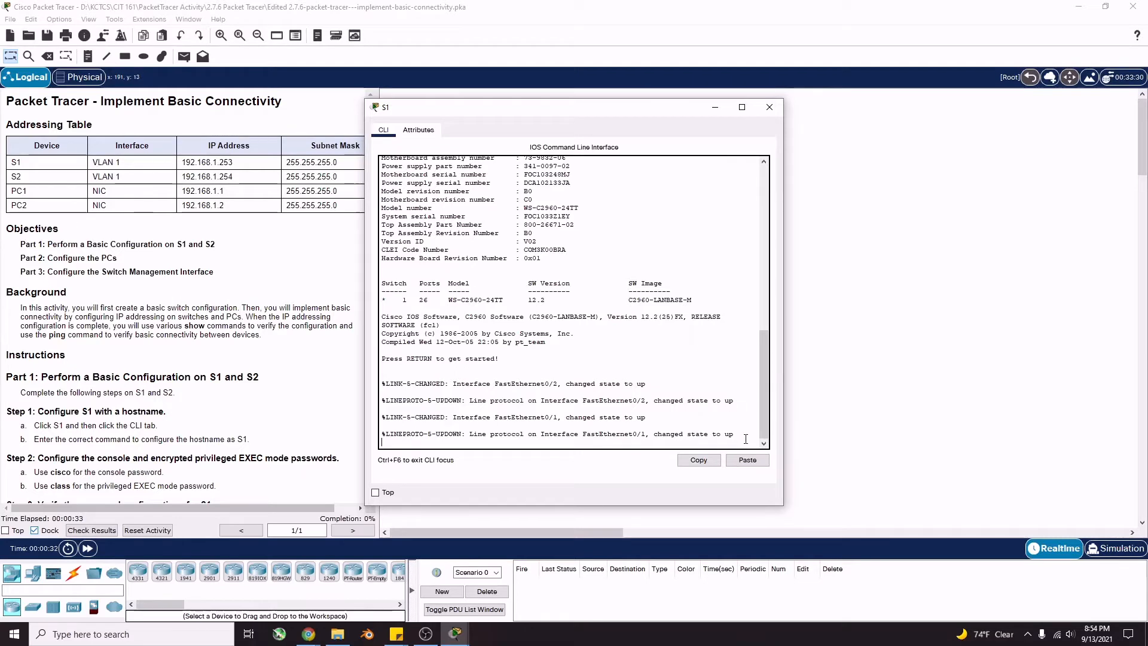
On the first switch, enter enable and config t, then set hostname S1
key("Return")
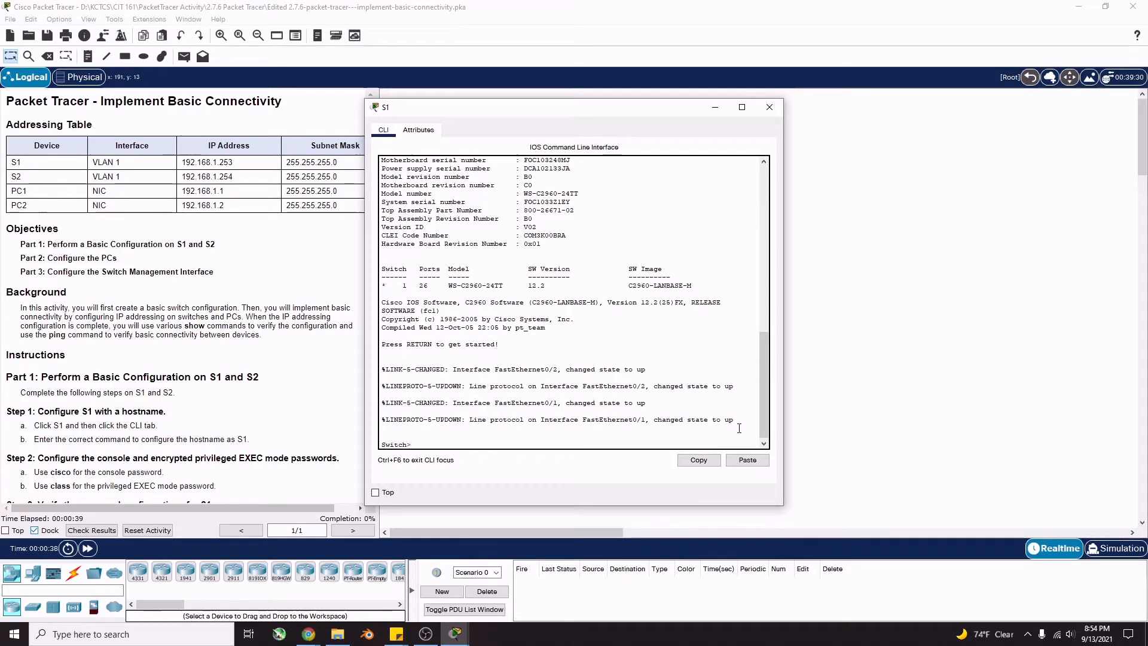
type("enable")
key("Return")
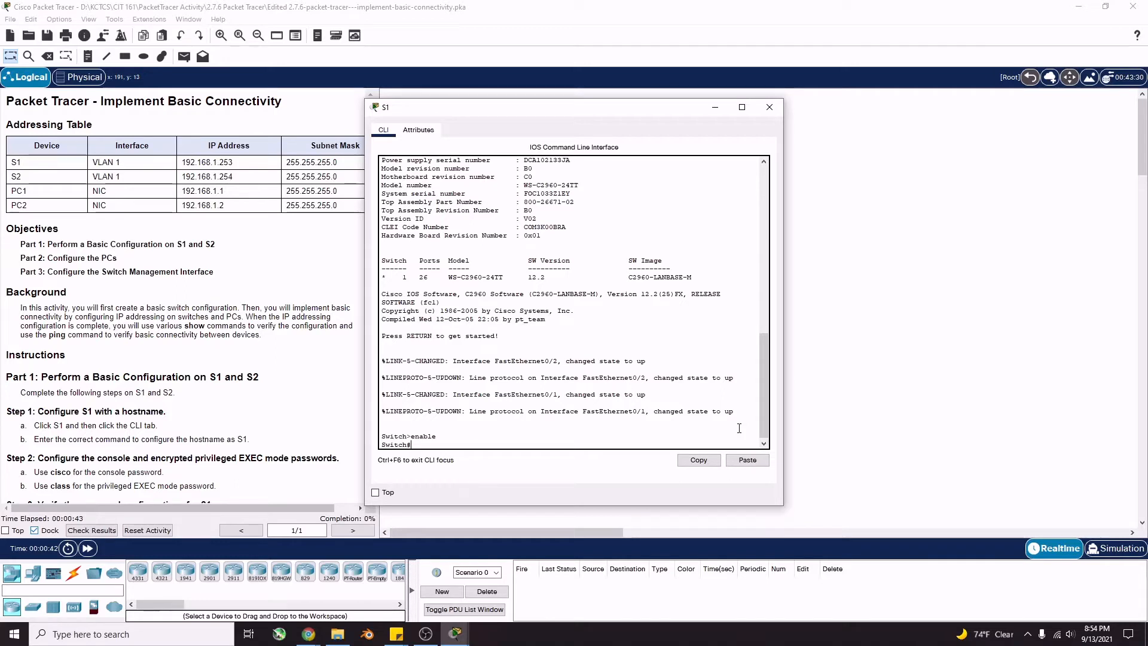
type("config t")
key("Return")
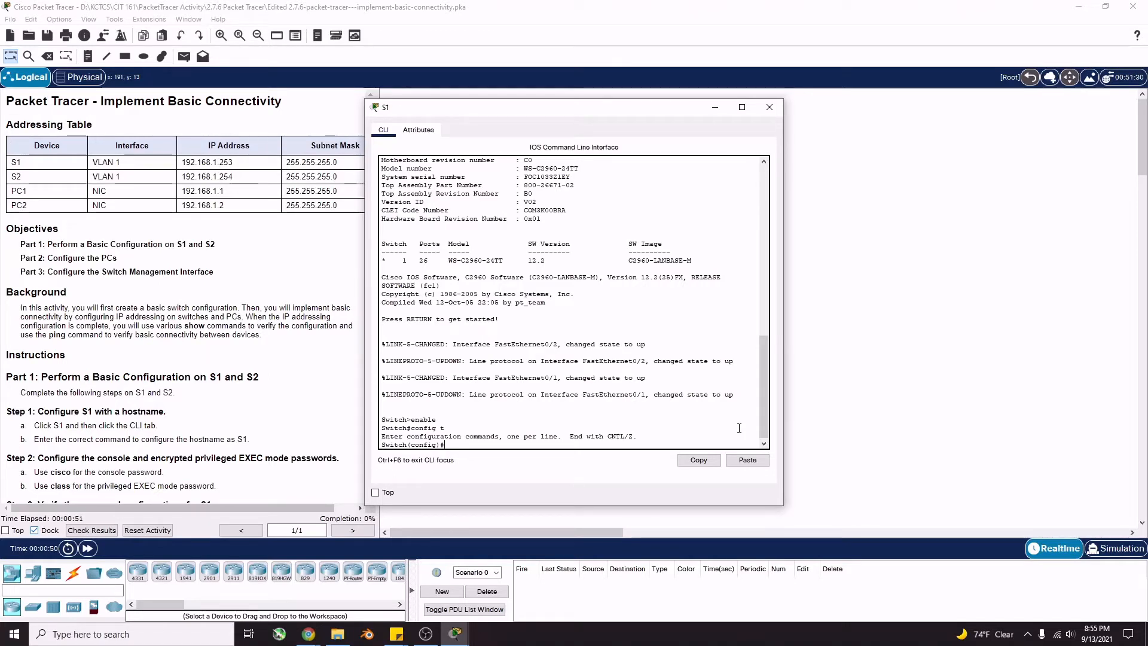
type("hostname S1")
key("Return")
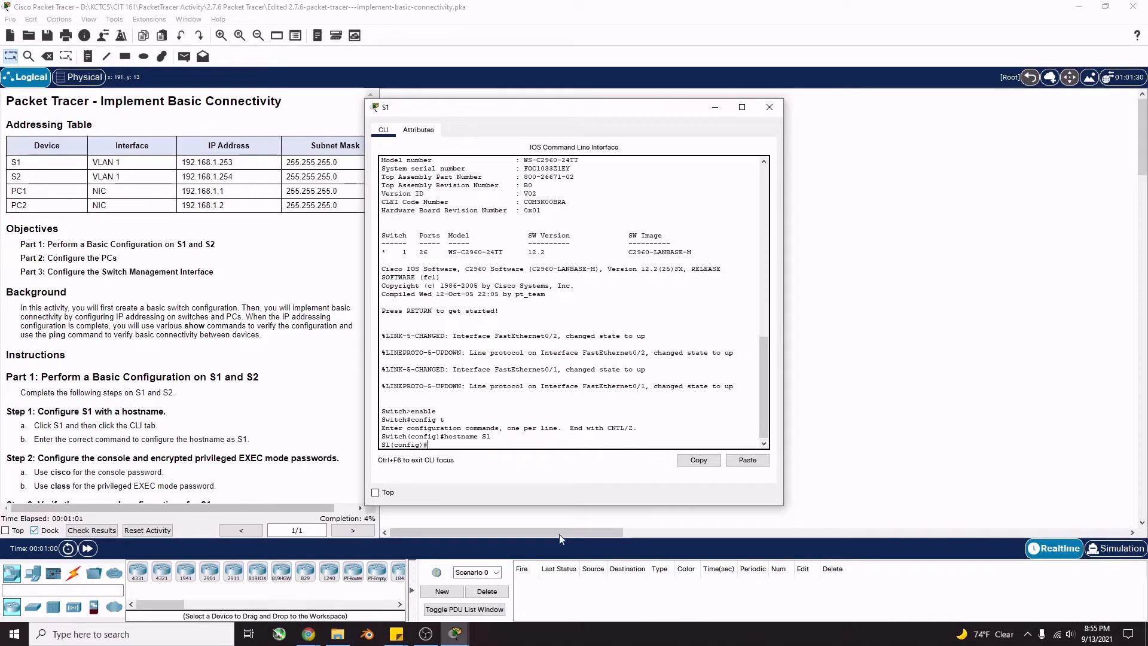
scroll(232, 405, "down", 2)
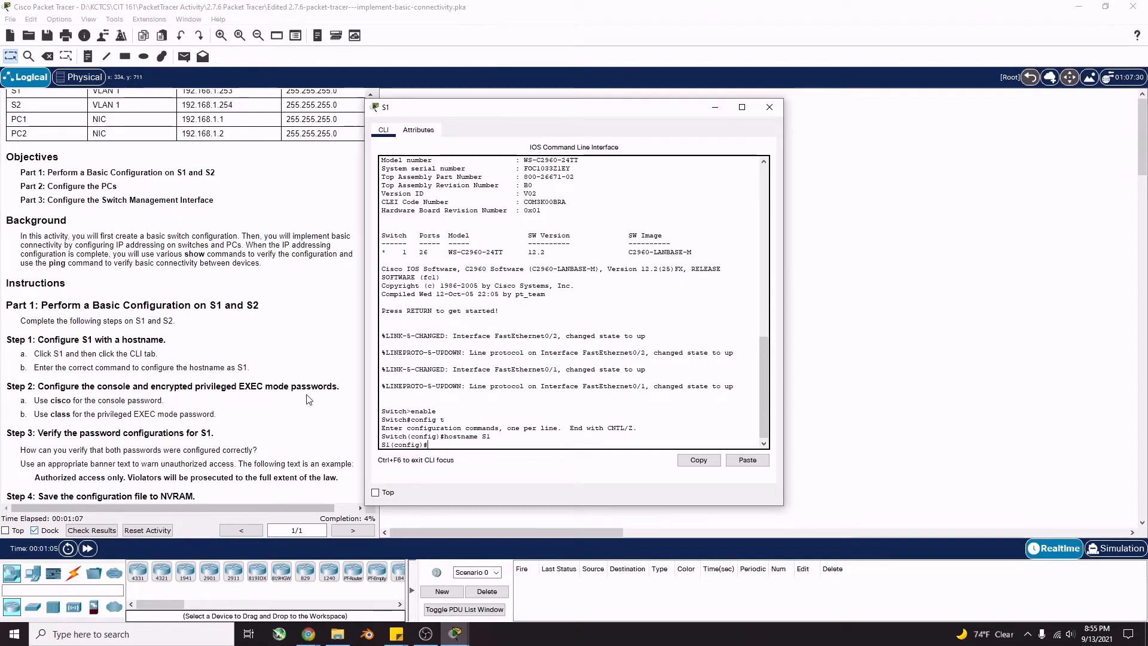
scroll(166, 401, "down", 2)
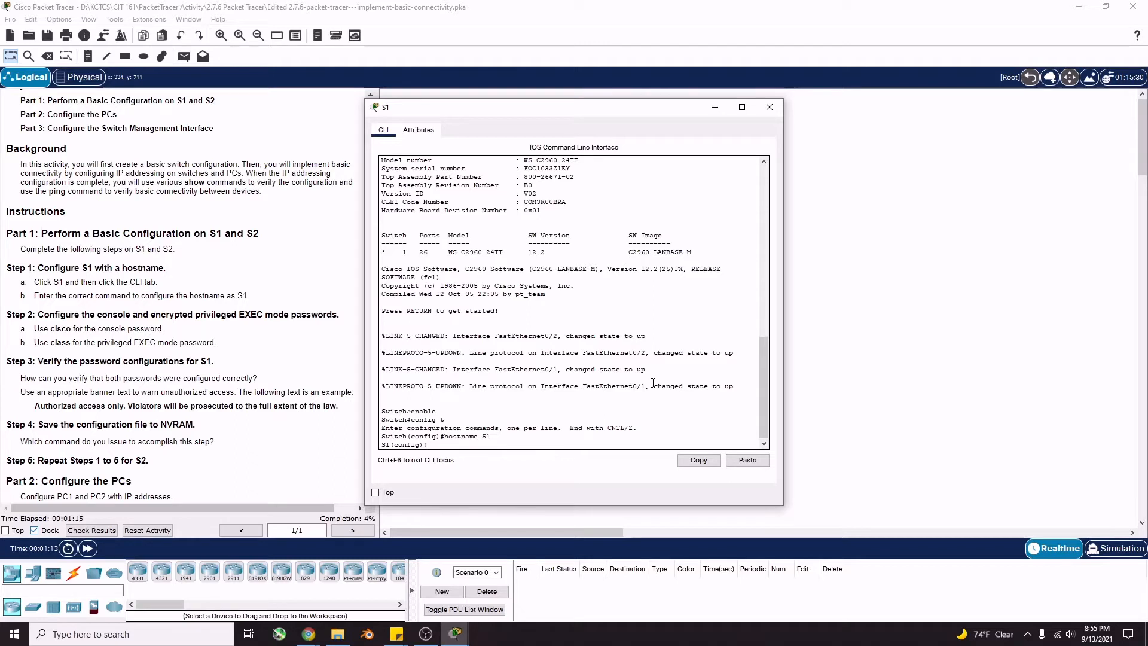
Give S1's console line 0 the lab password and require login
type("line con 0")
key("Return")
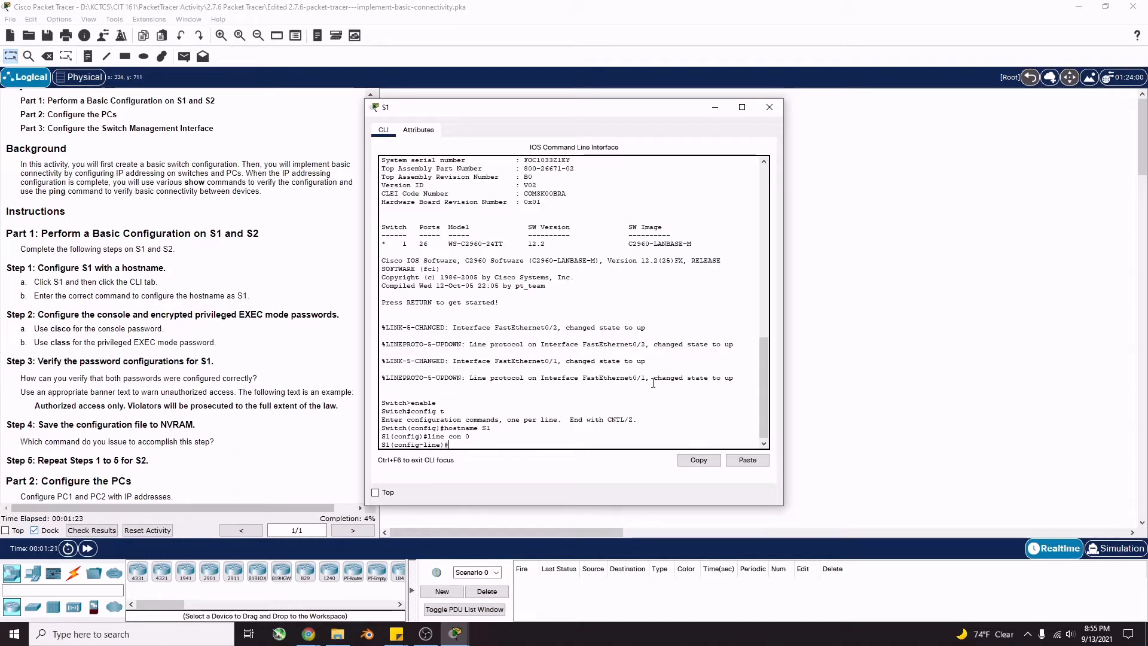
type("password cisco")
key("Return")
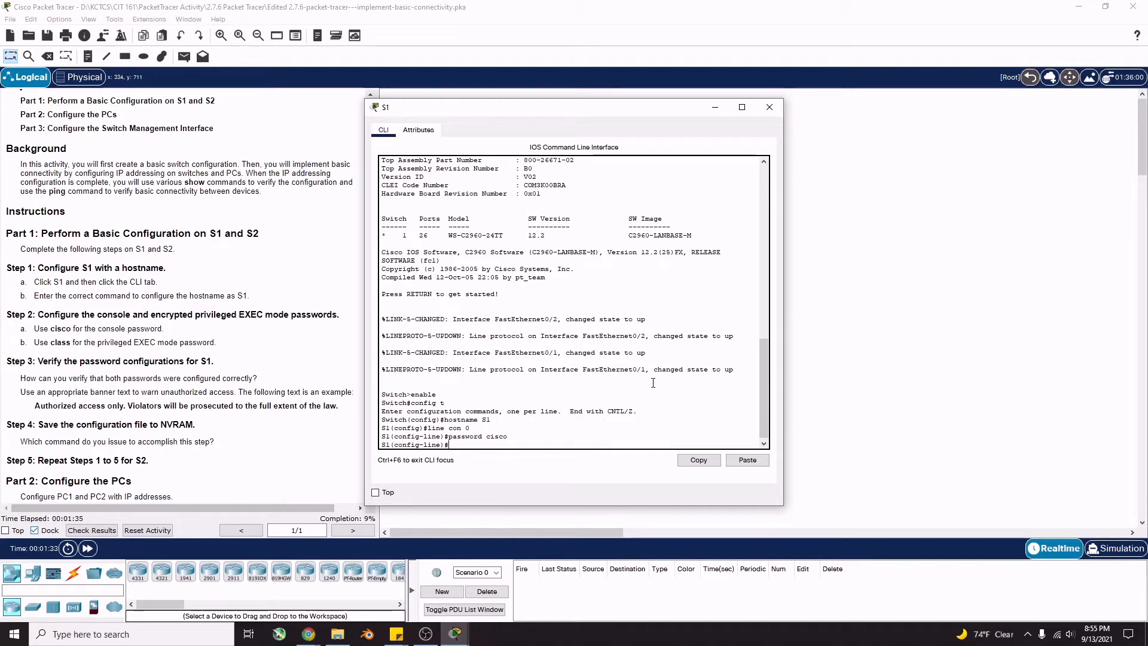
type("login")
key("Return")
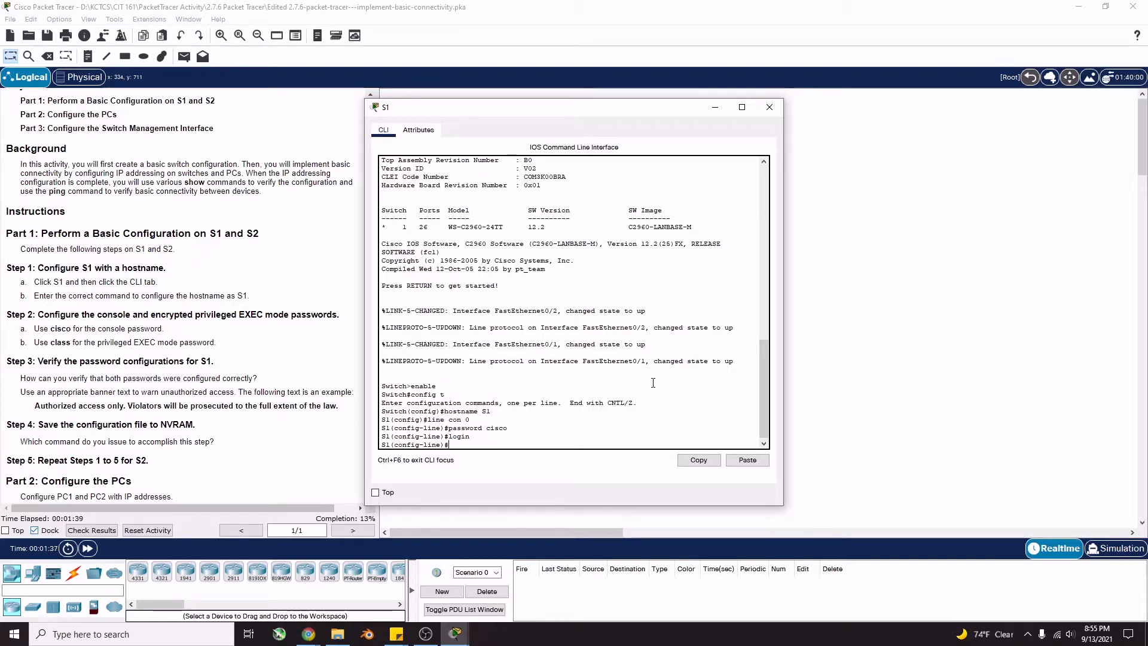
Exit three times to end the S1 console session
type("exit")
key("Return")
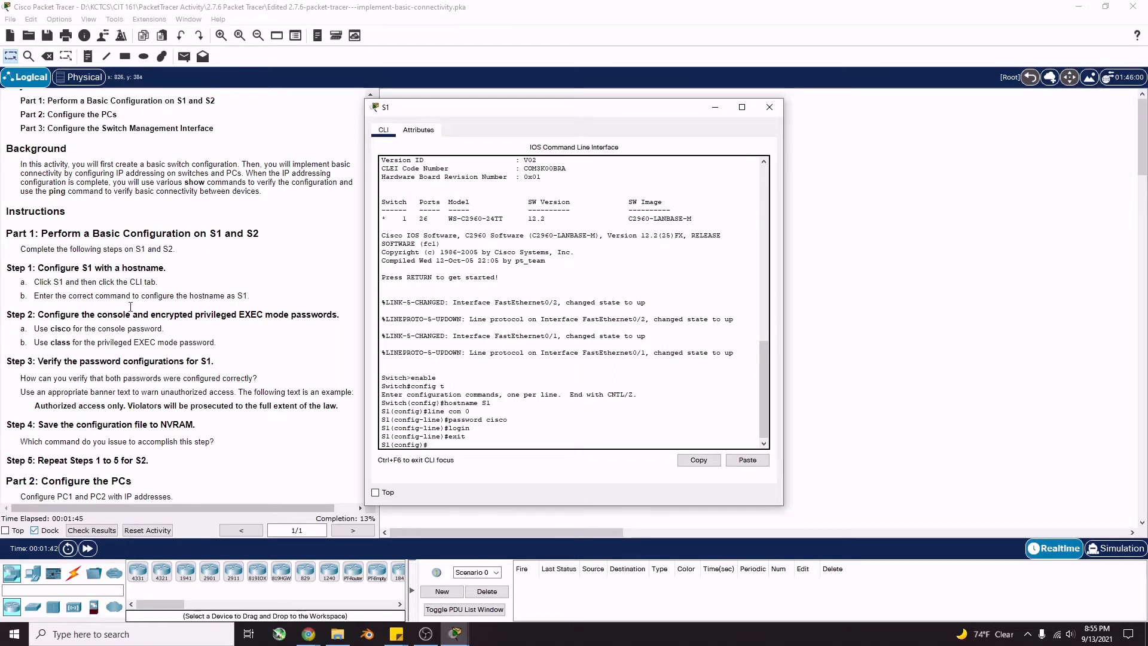
type("exit")
key("Return")
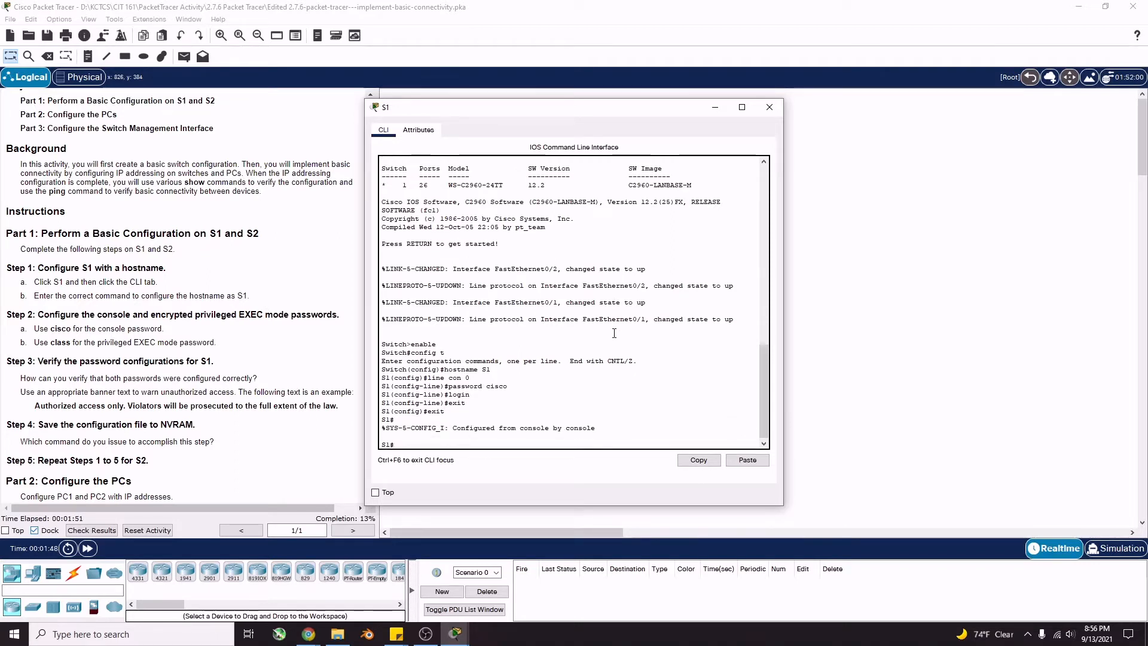
type("exit")
key("Return")
key("Return")
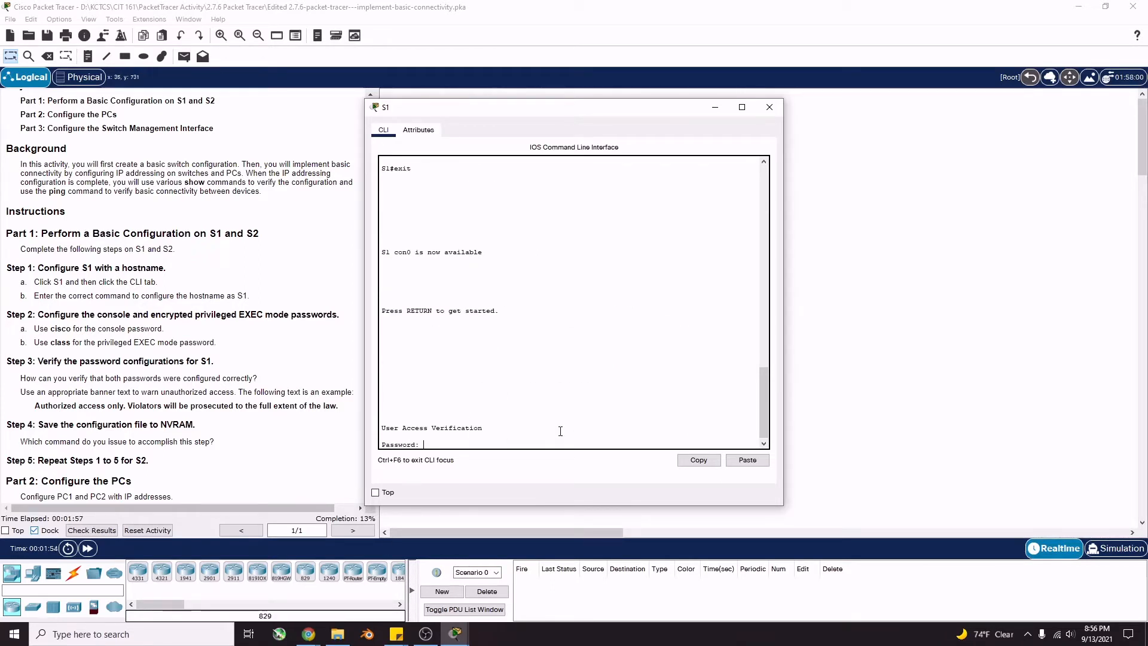
Log back into S1 and enter privileged mode; an enable secret attempt there fails
key("Return")
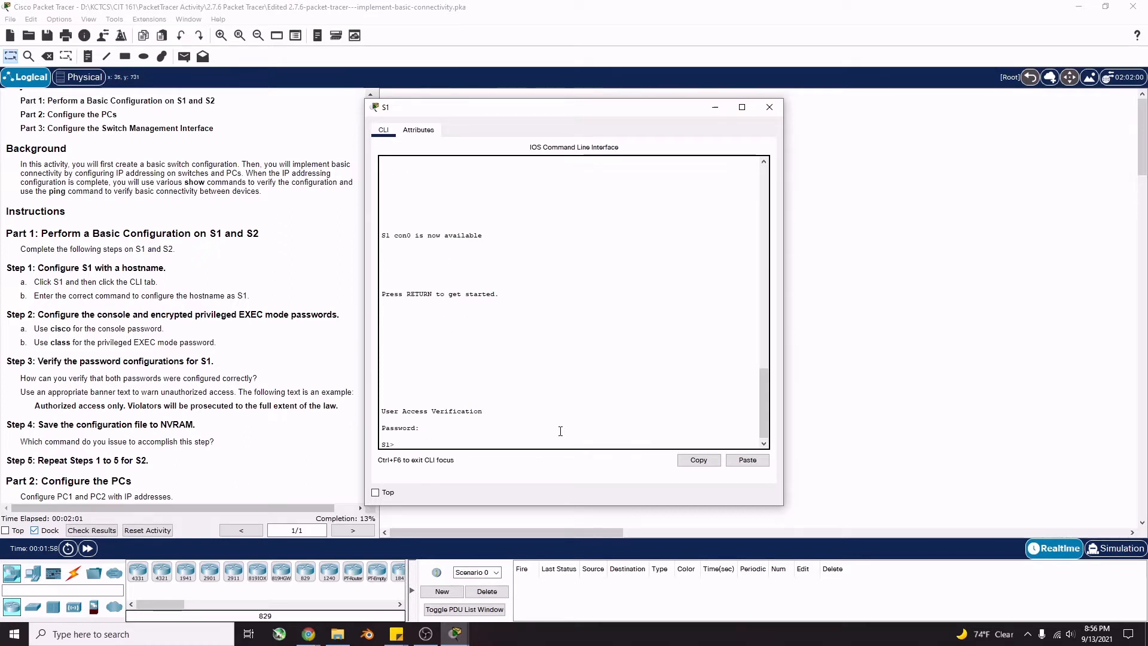
type("enable")
key("Return")
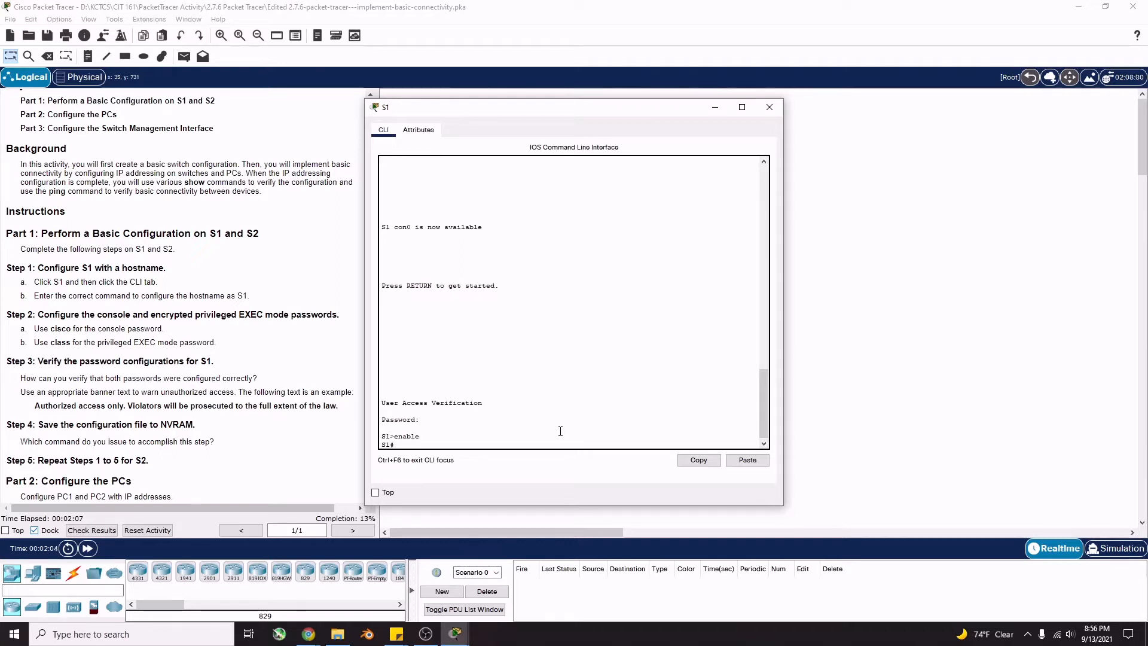
type("able secret class")
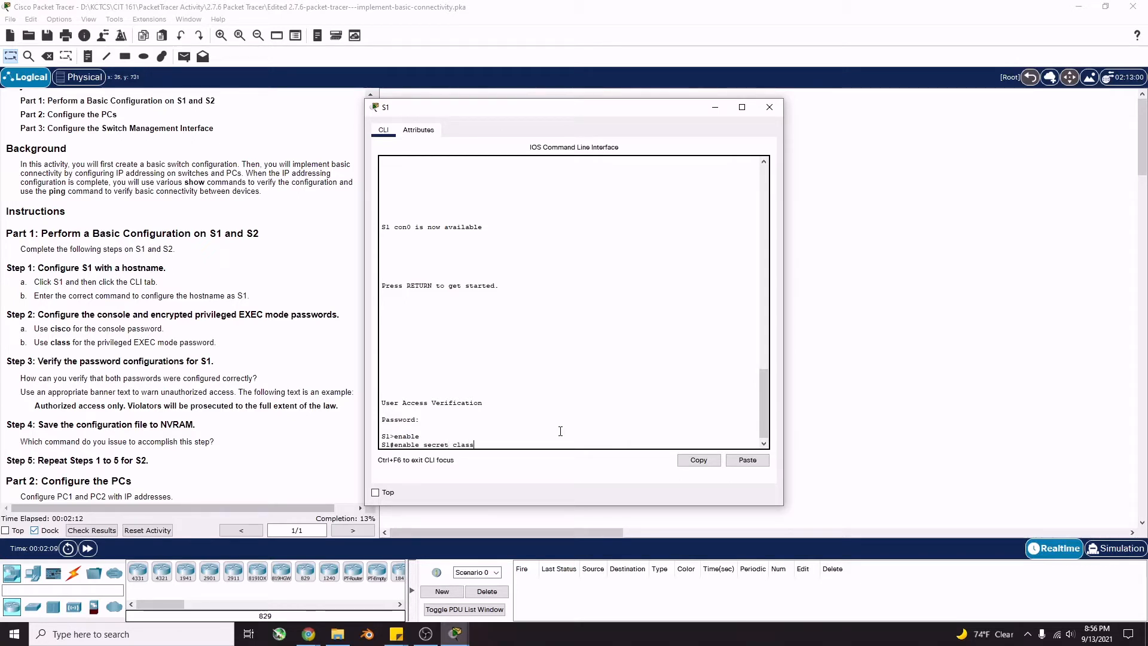
key("Return")
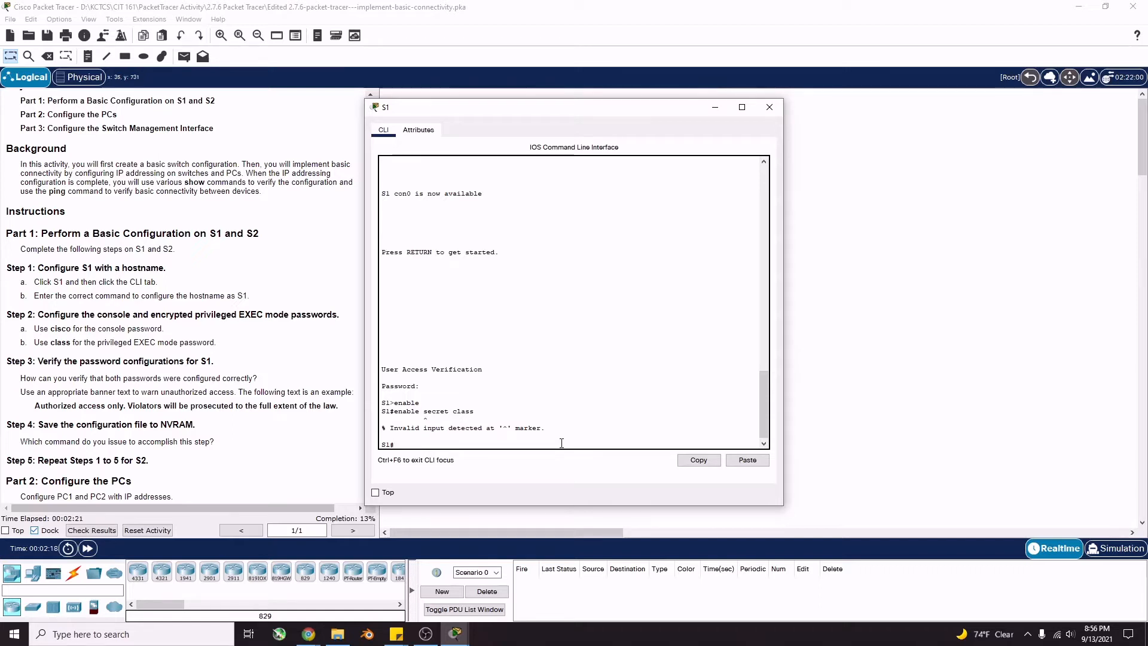
In global configuration, set S1's enable secret to the lab password, then exit to S1#
type("config t")
key("Return")
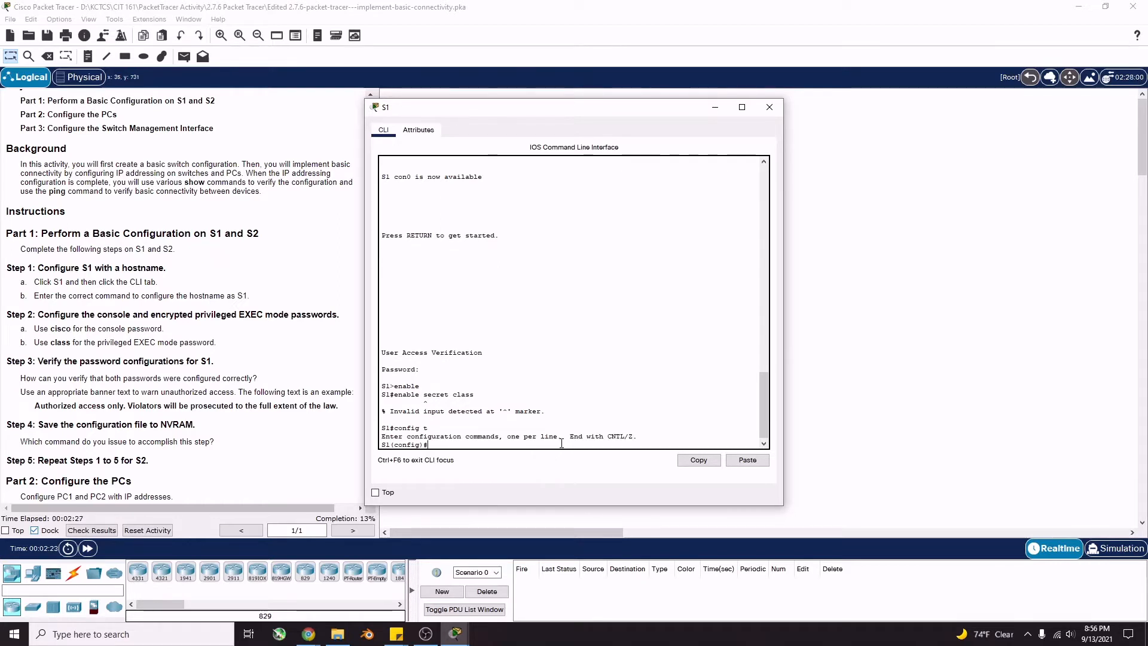
type("enable secret")
key("Return")
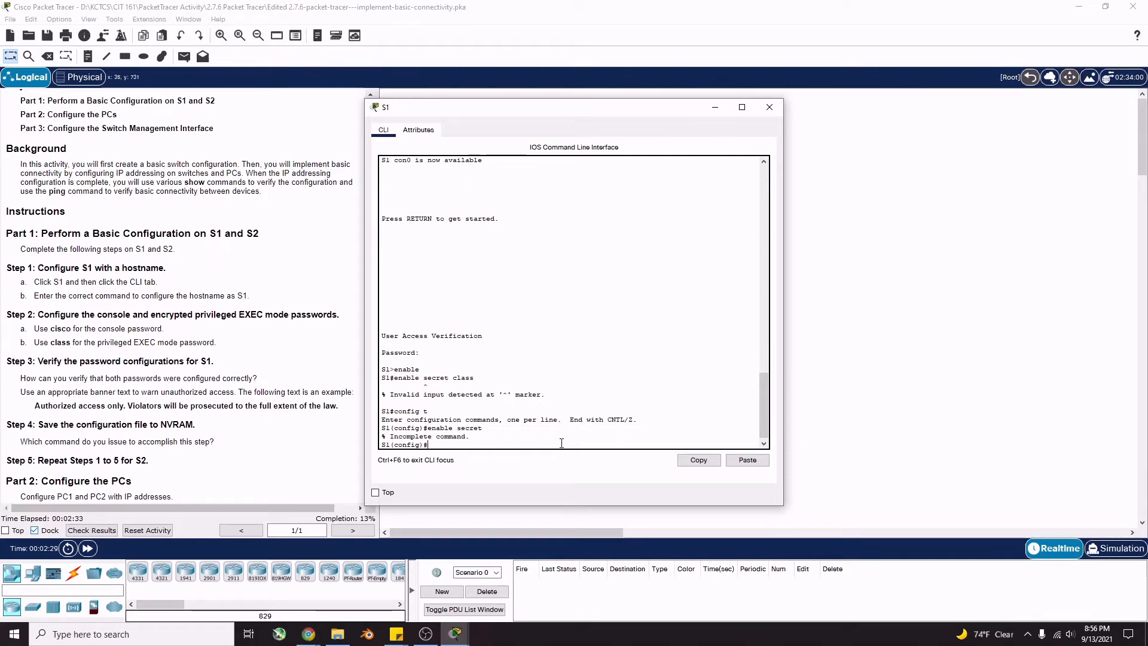
type("enable secret class")
key("Return")
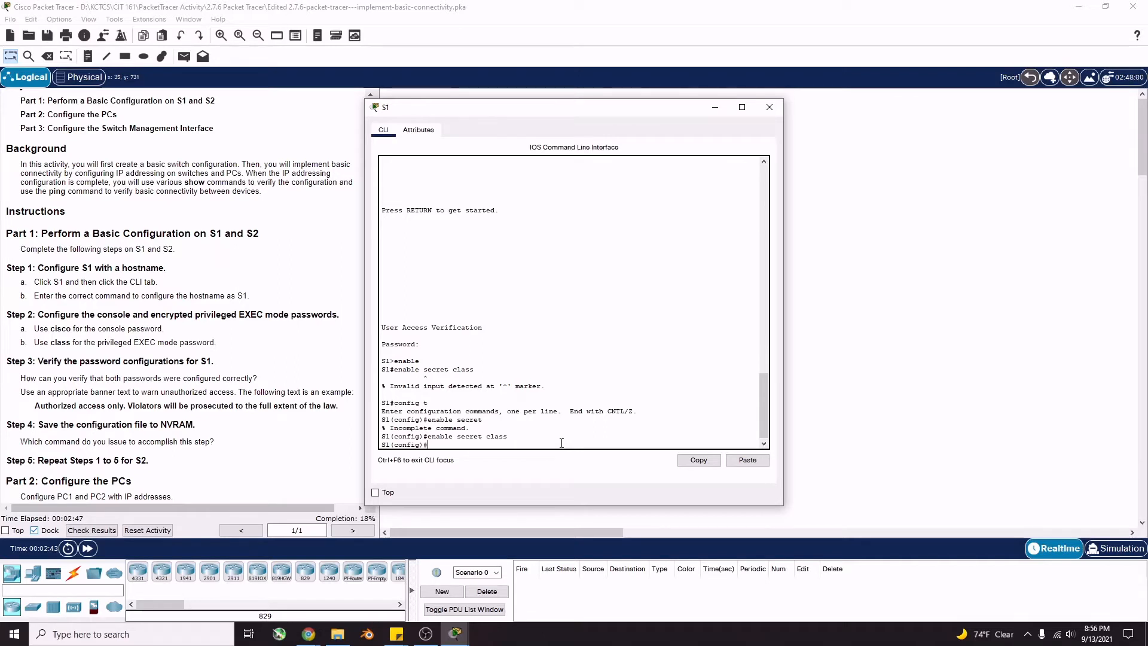
type("xit")
key("Return")
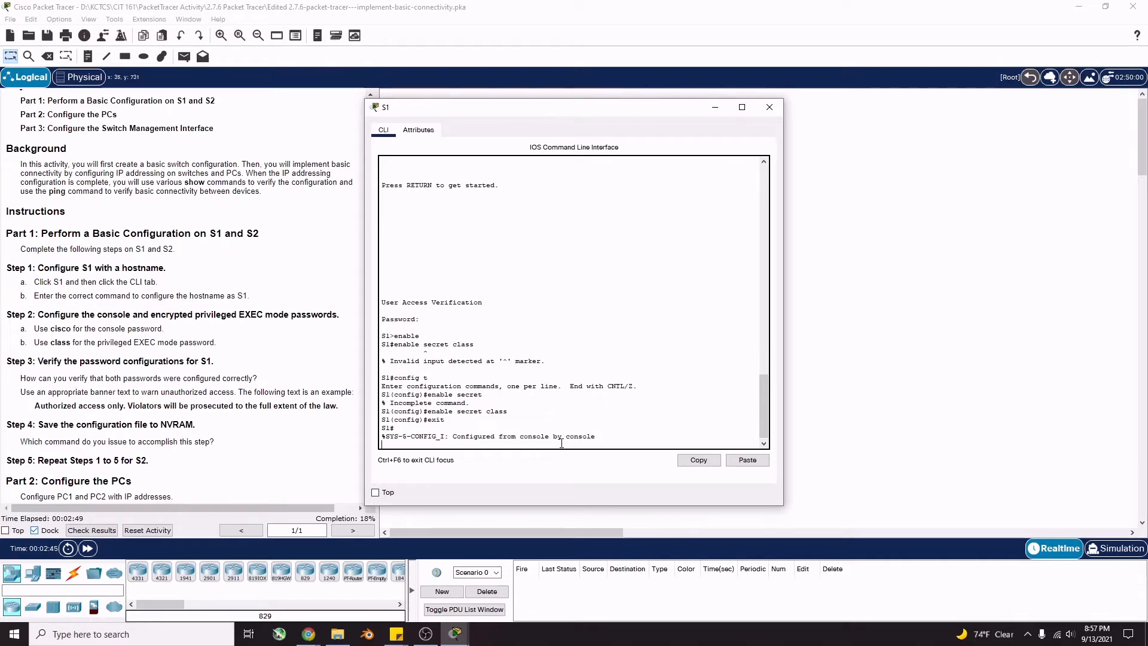
key("Return")
Log out and back into S1 with both passwords, then enter global configuration
type("exit")
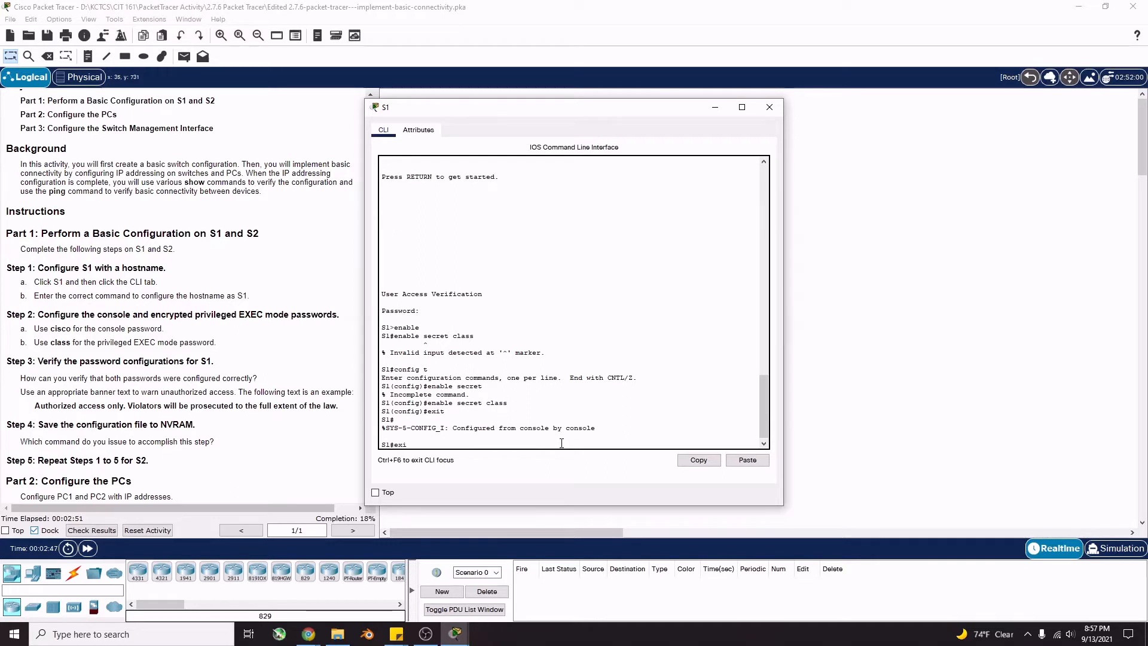
key("Return")
key("Return")
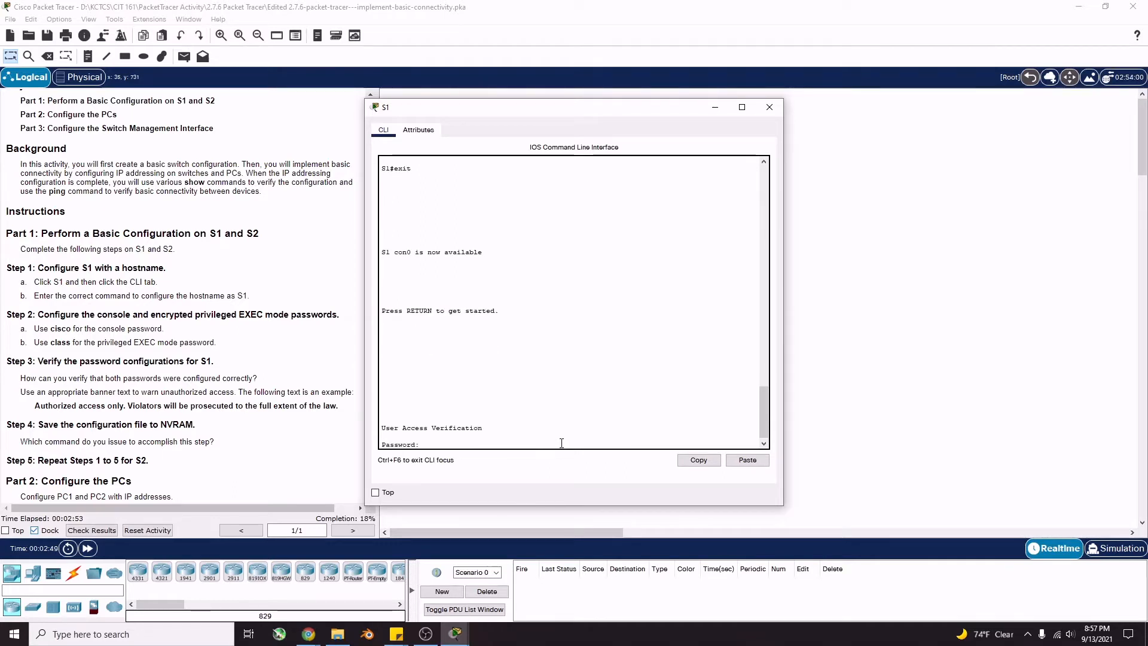
type("cisco")
key("Return")
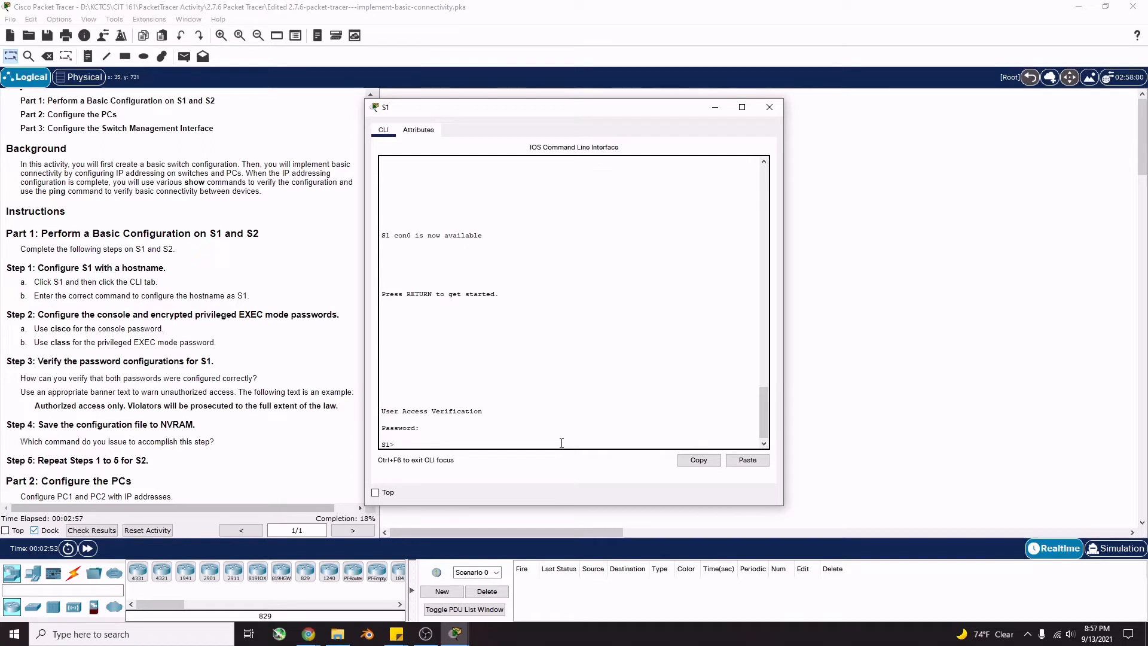
type("enable")
key("Return")
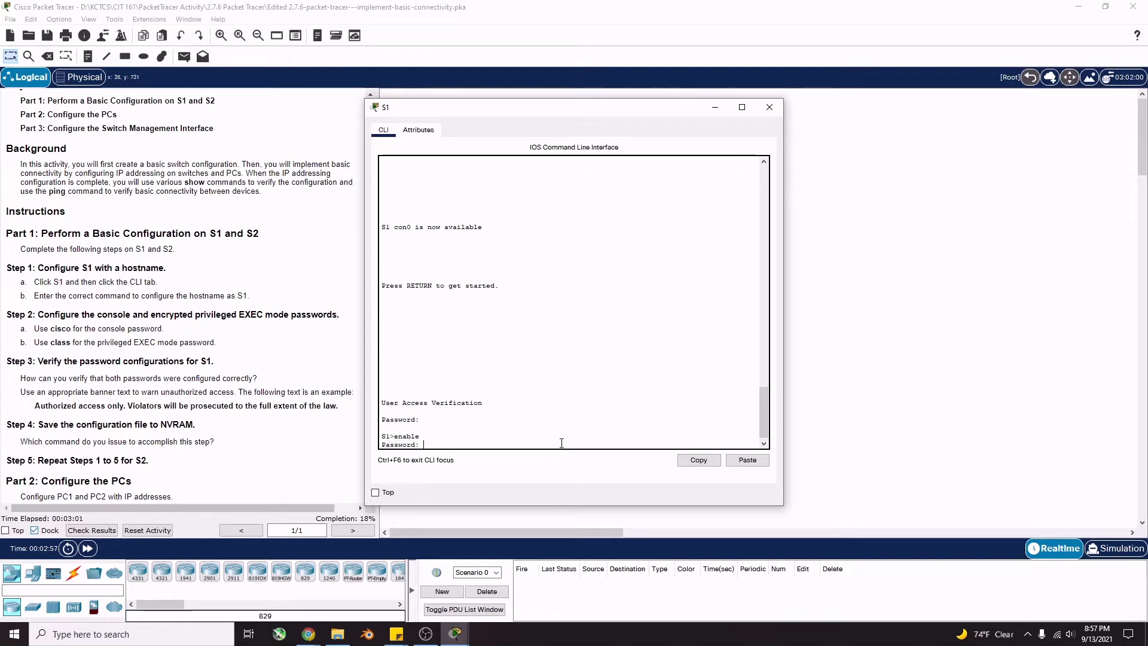
type("class")
key("Return")
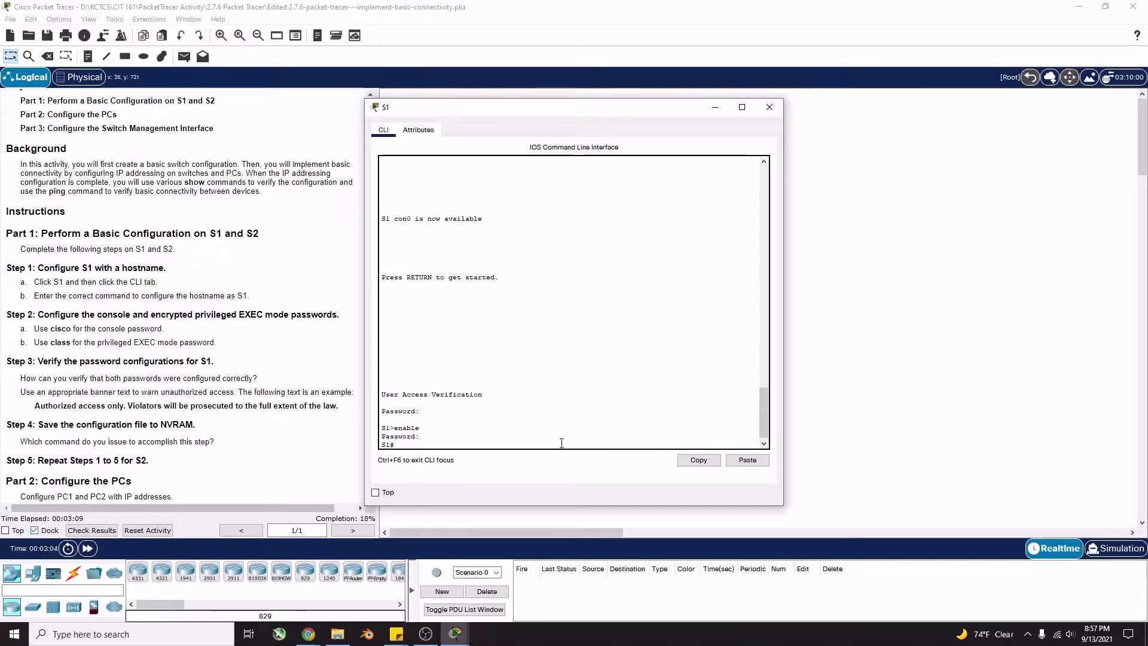
type("config t")
key("Return")
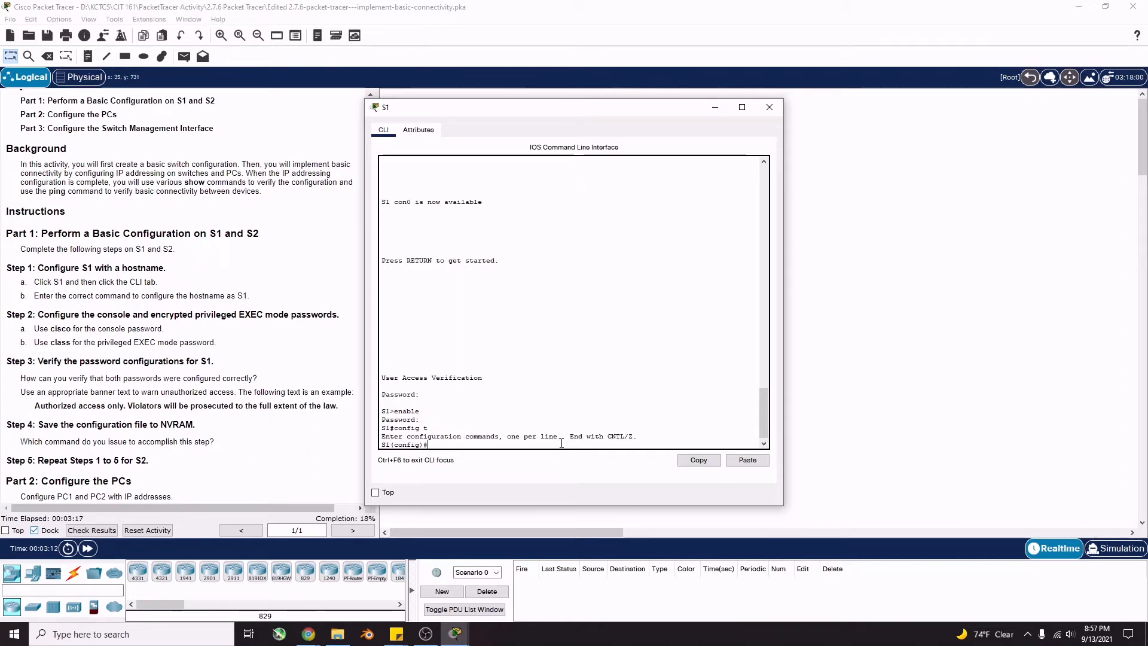
Set banner motd "Authorized access only. Violator will be prosecuted…" and exit configuration
type("banner")
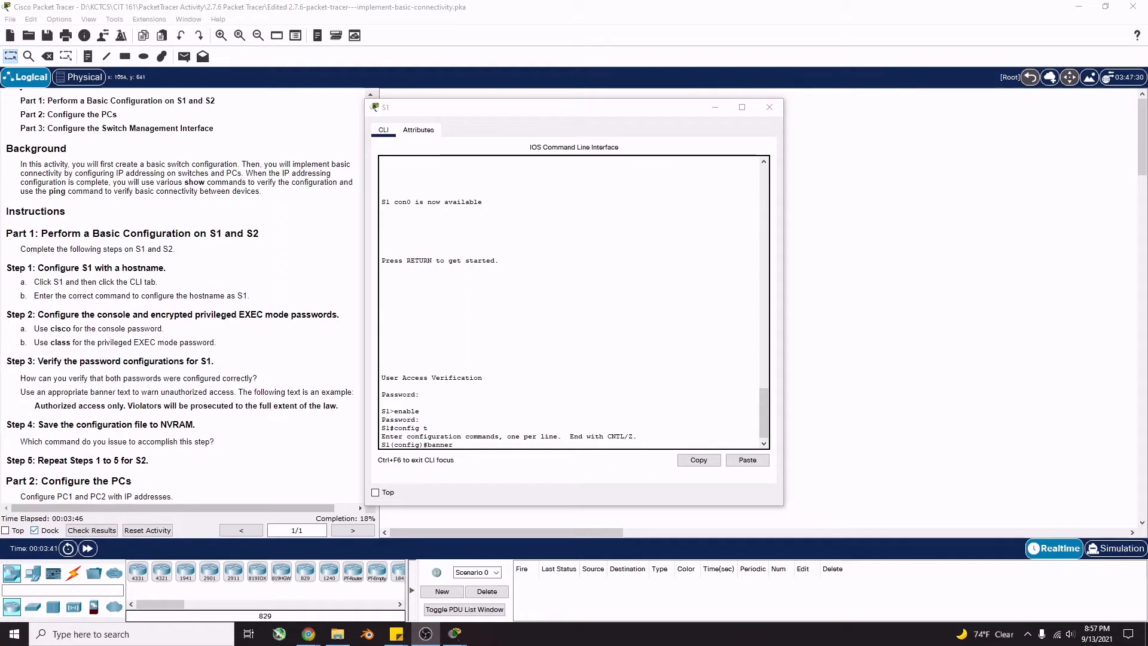
left_click(475, 455)
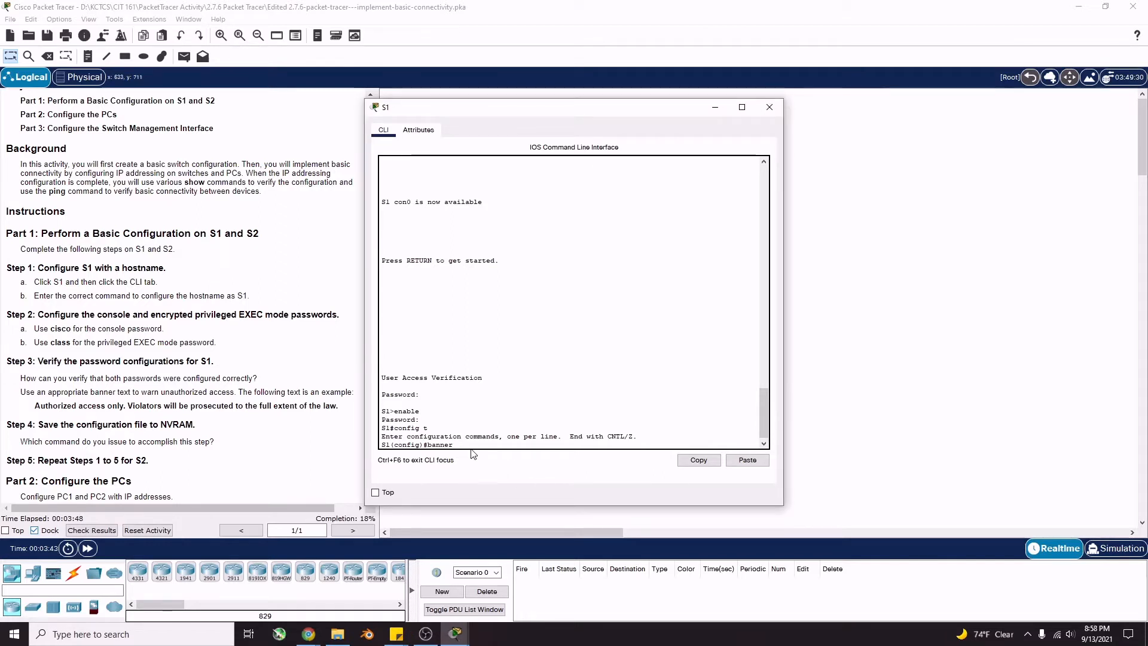
type("motd")
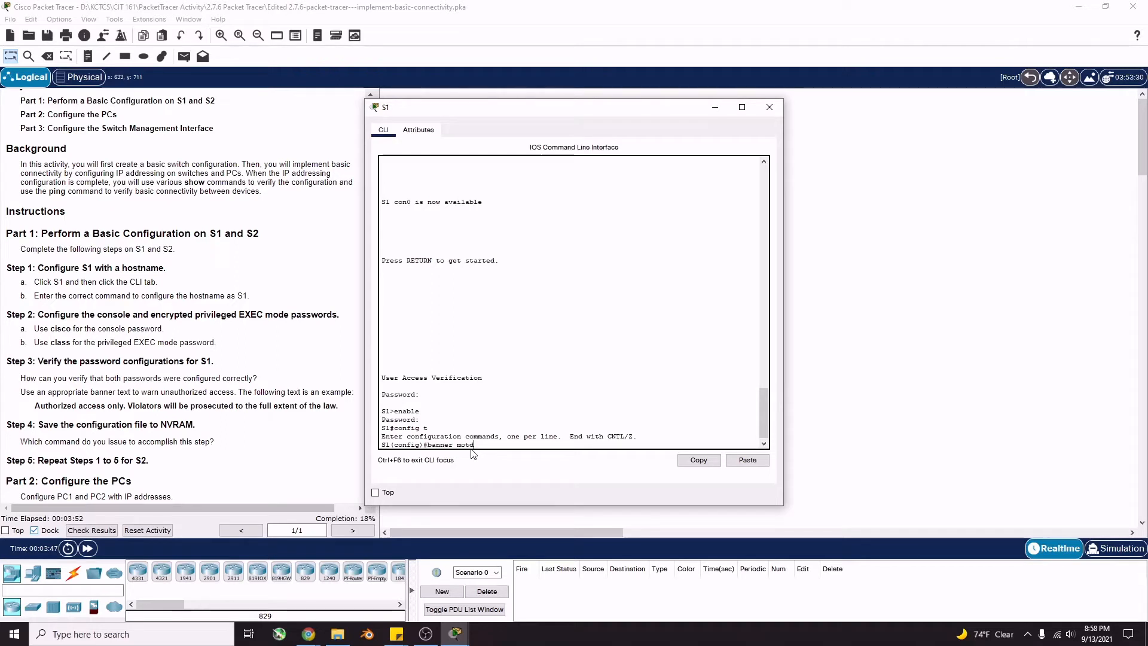
type(" \"\"")
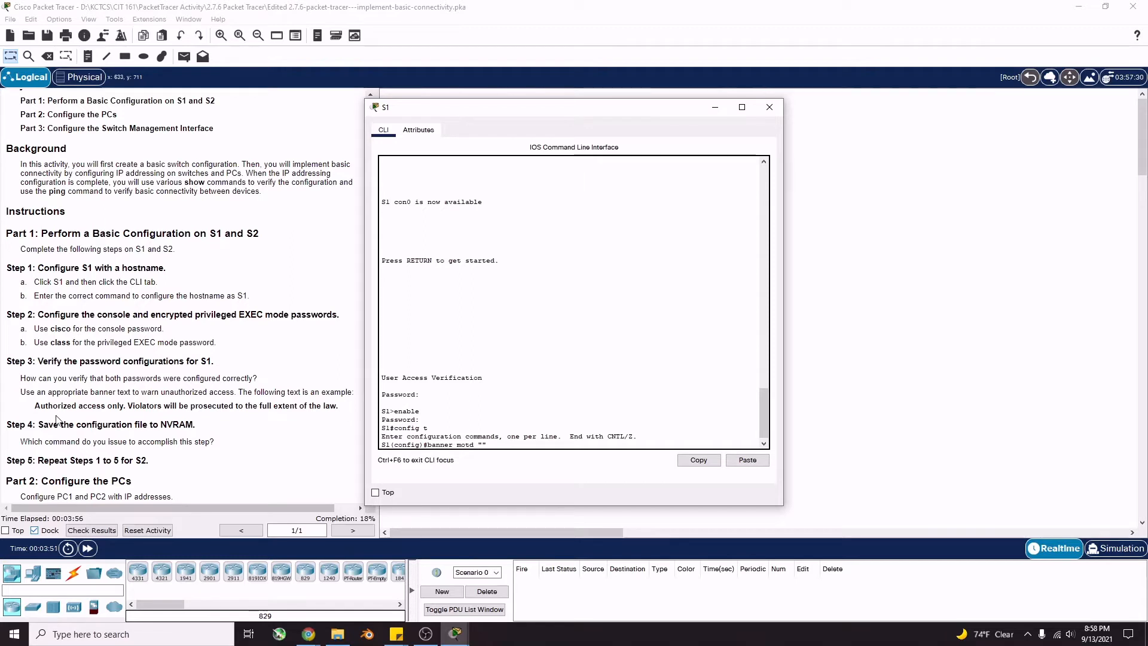
type("Authorized")
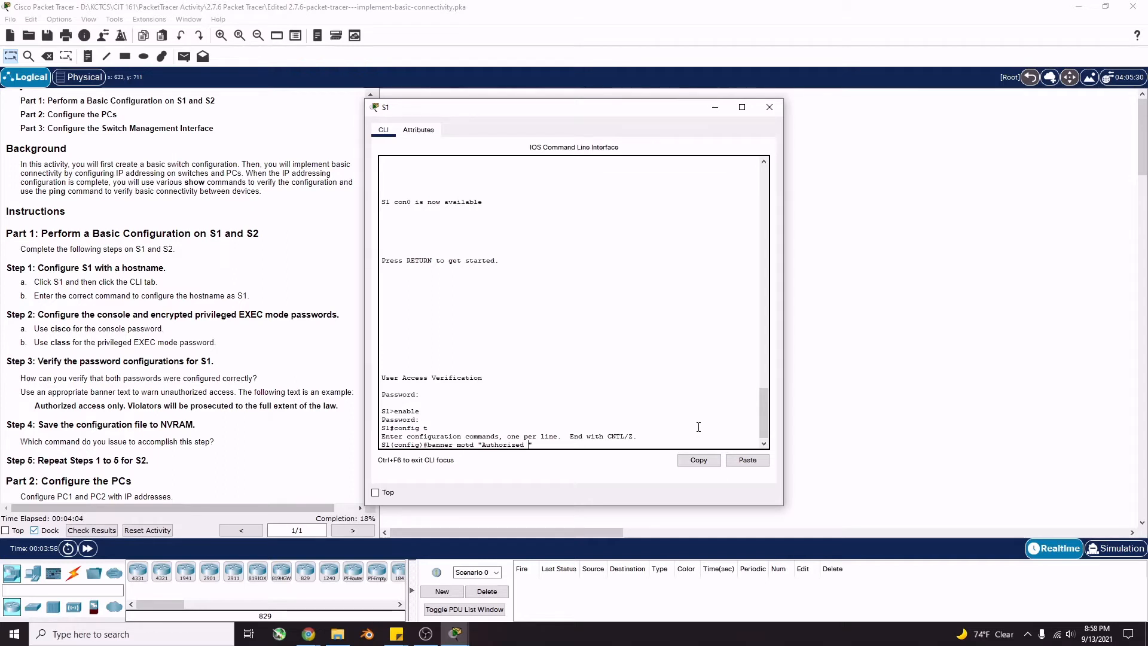
type(" access only. Vio")
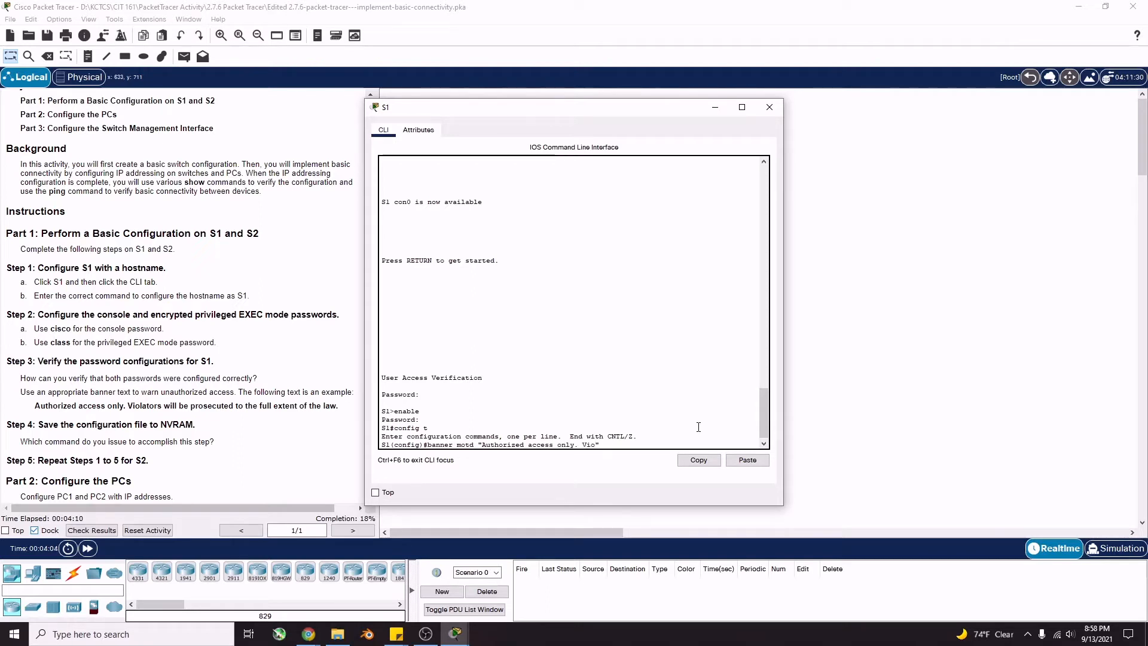
type("lator will be prosecuted to the full")
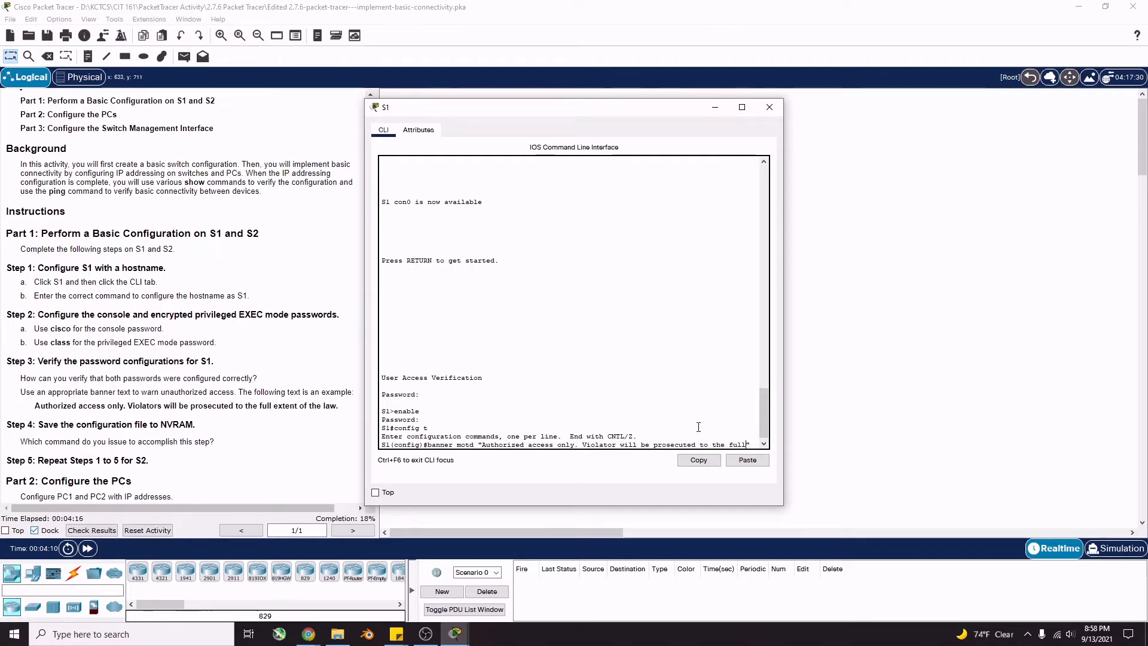
type(" extent\"of ")
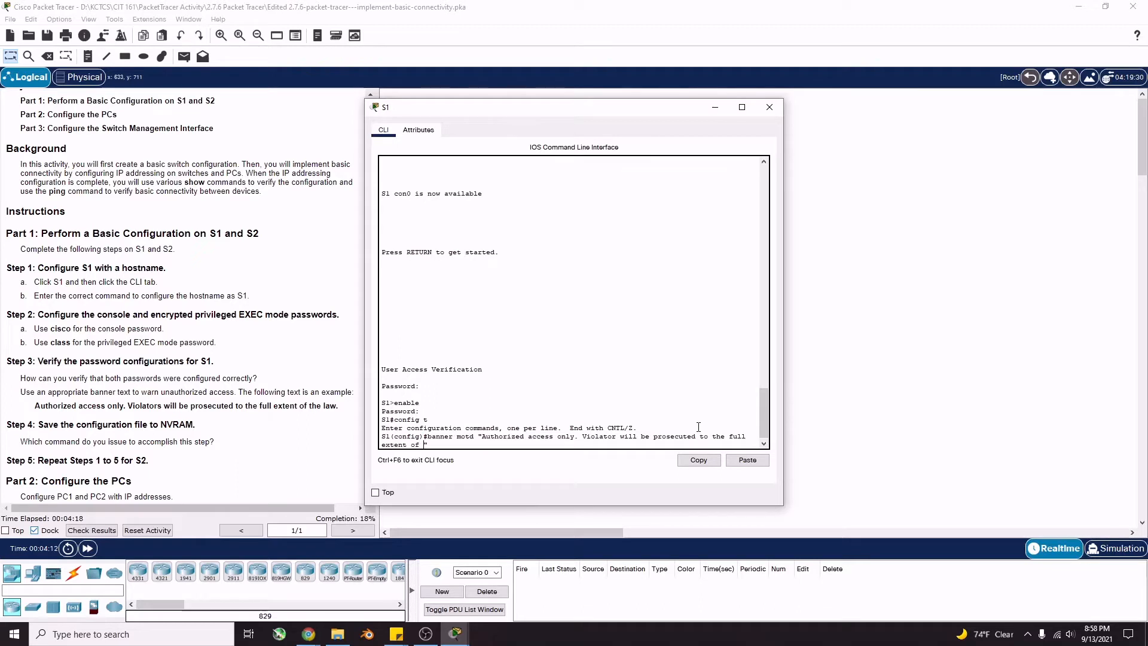
type("the law.")
key("Return")
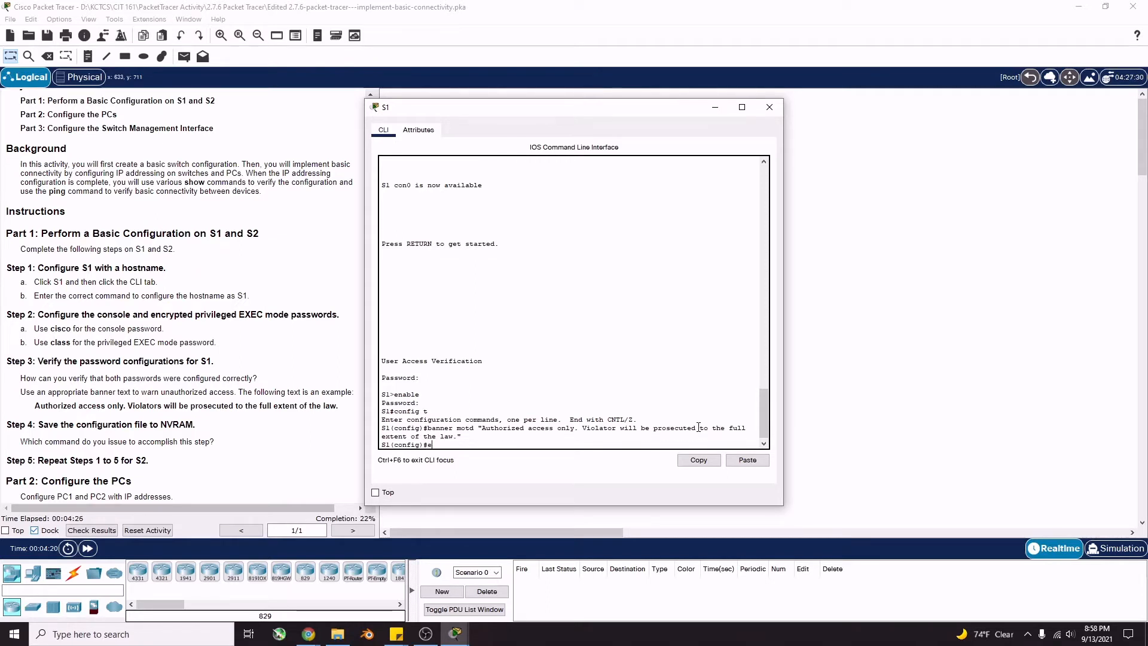
type("exit")
key("Return")
End the S1 session, then log back in past the banner to the S1# prompt
type("ex")
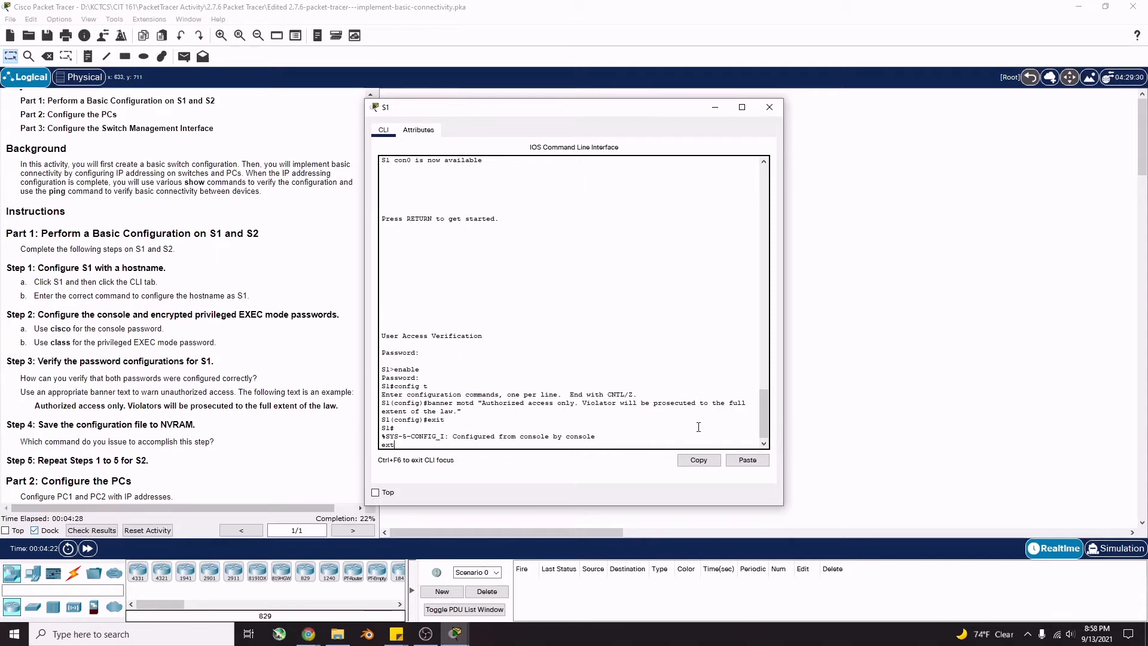
type("it")
key("Return")
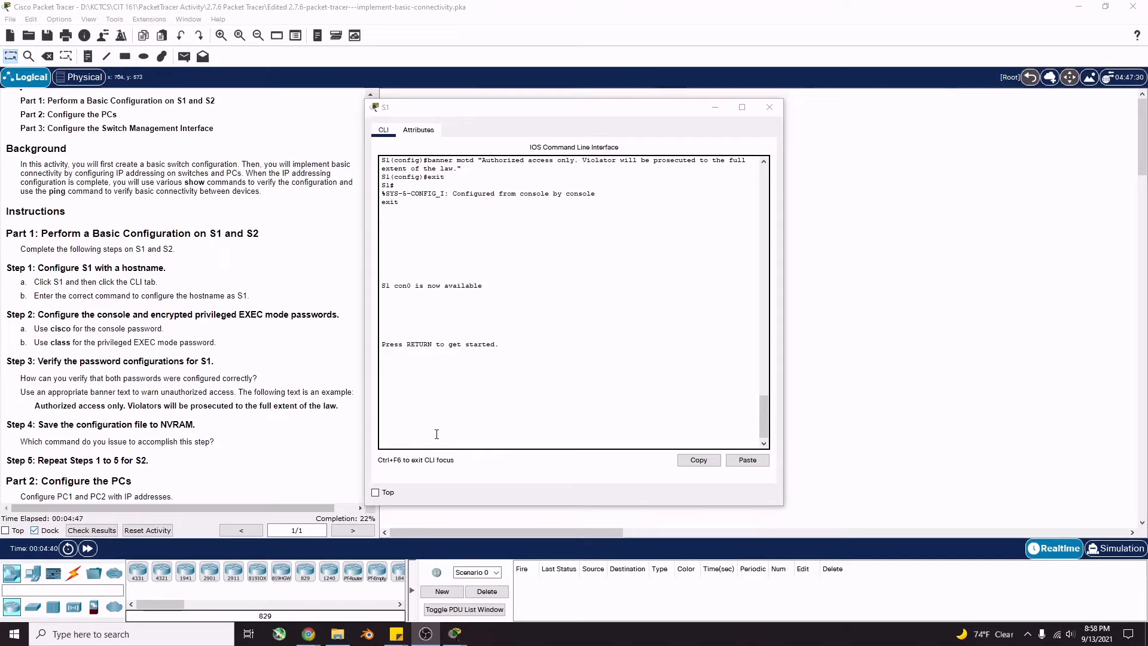
left_click(436, 434)
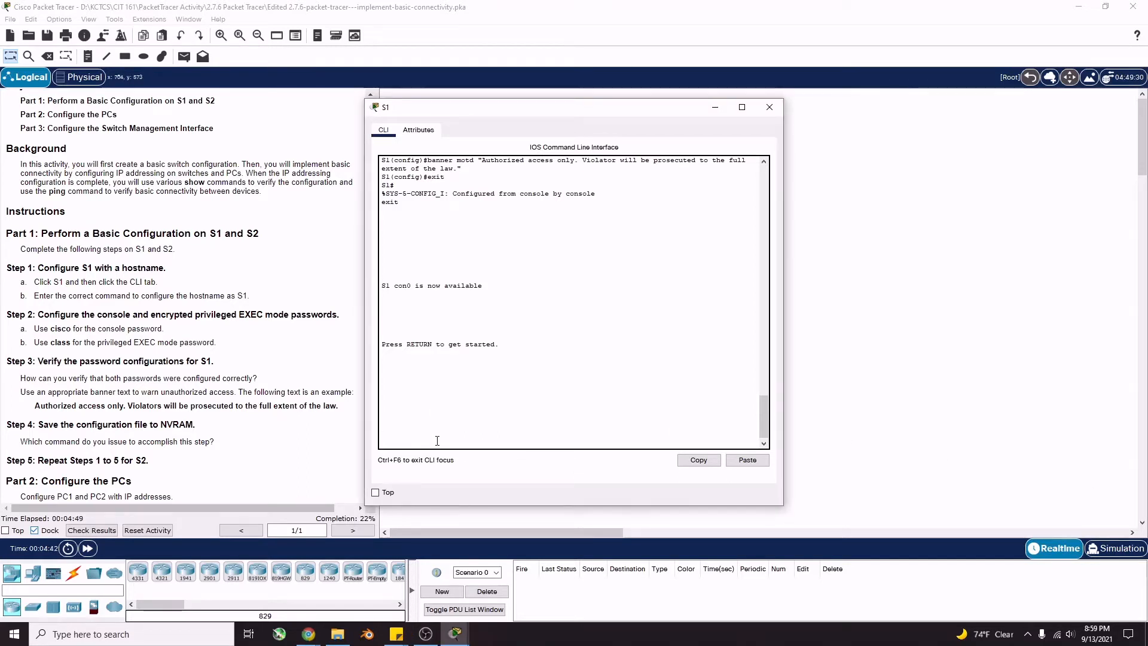
key("Return")
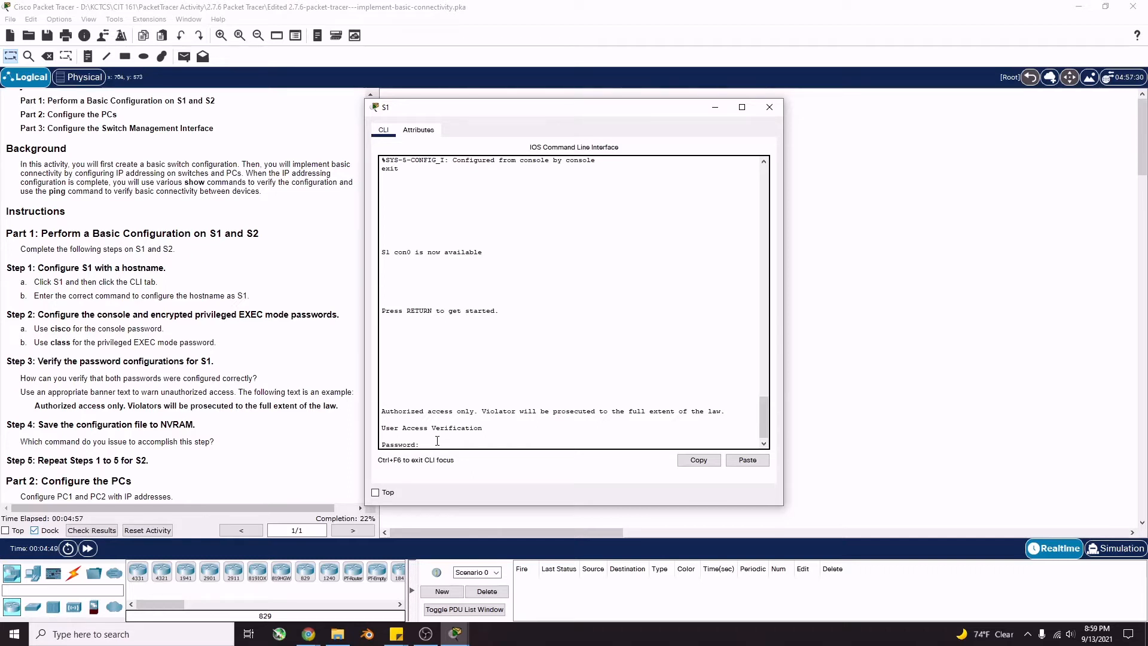
key("Return")
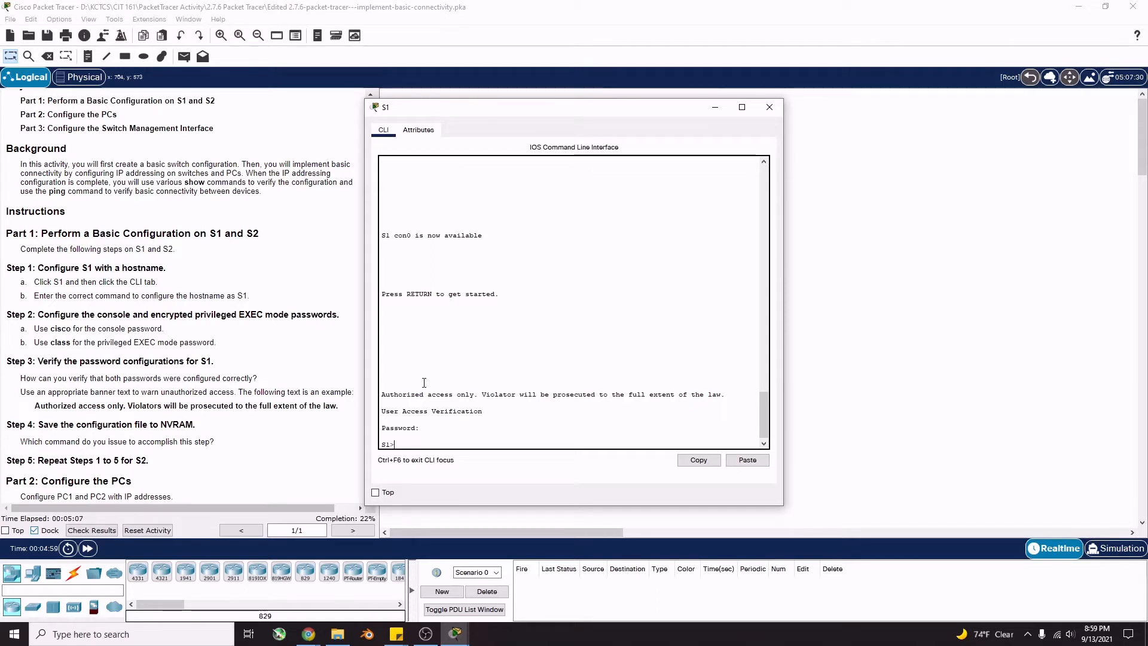
type("enable")
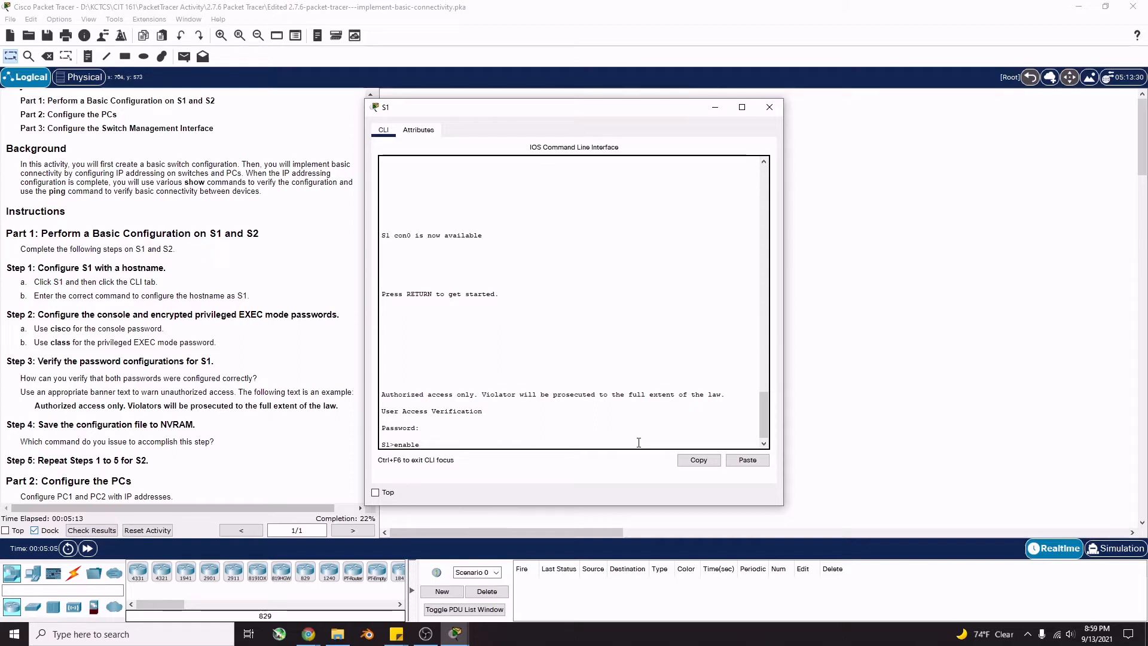
key("Return")
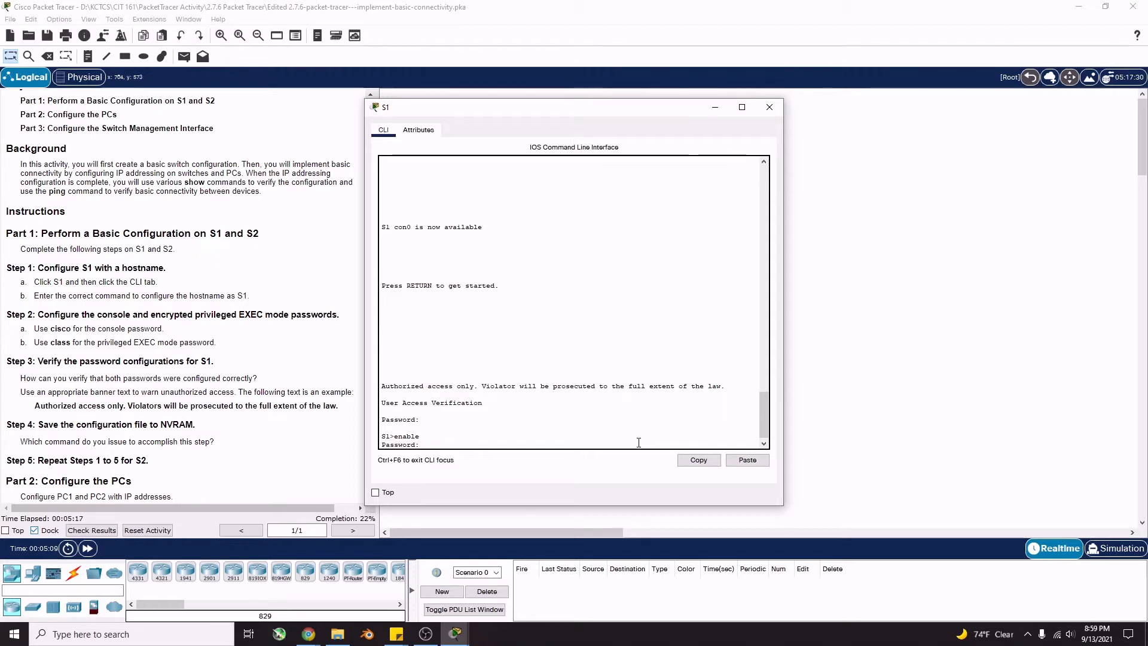
key("Return")
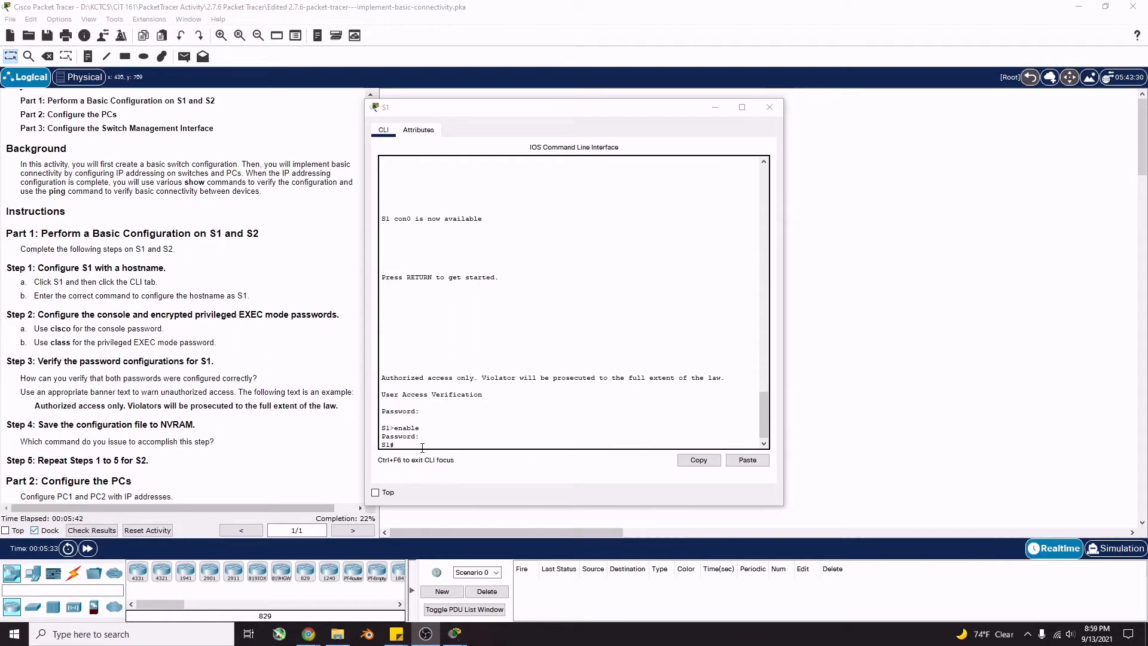
Save S1's configuration with copy run start, accepting startup-config as destination
left_click(427, 444)
type("c")
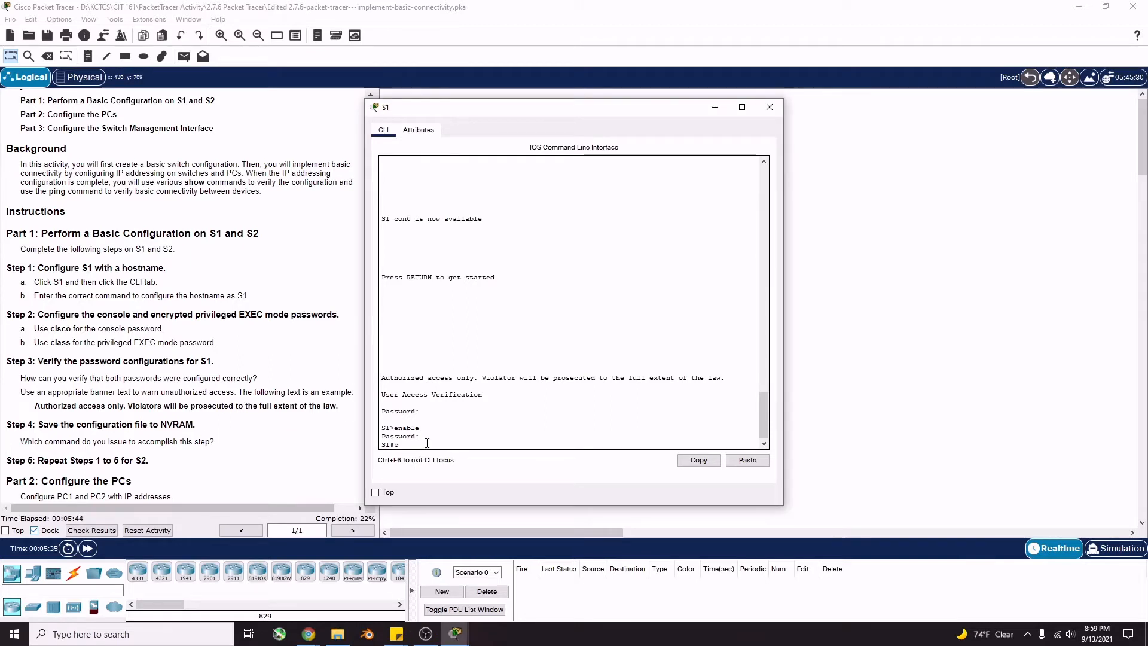
type("opy run start")
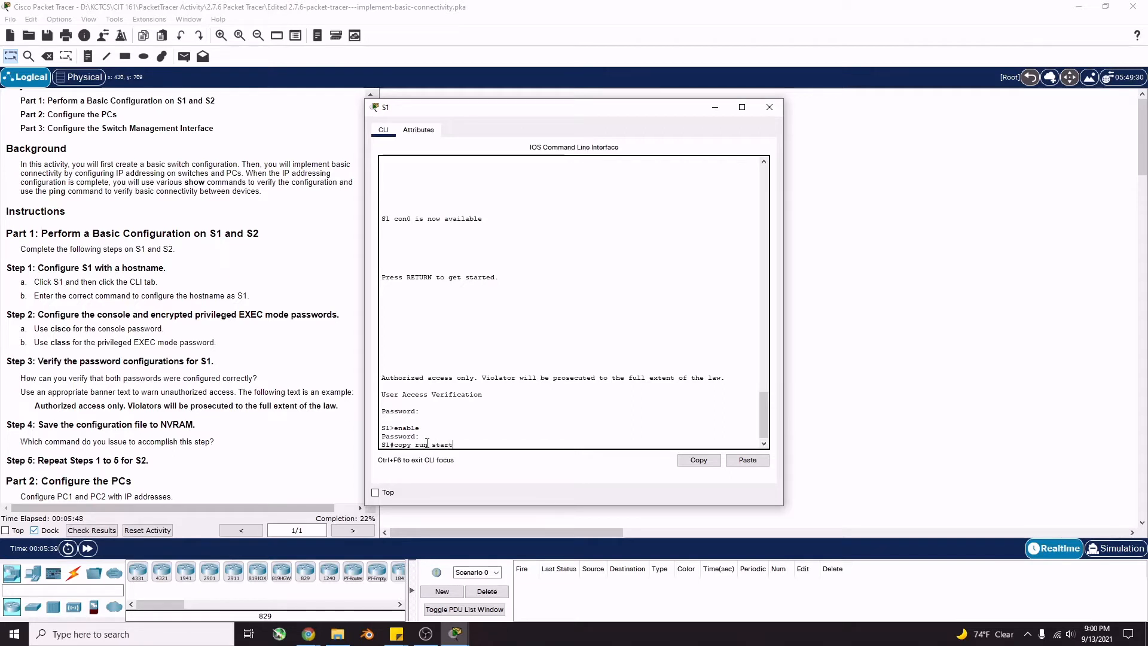
key("Return")
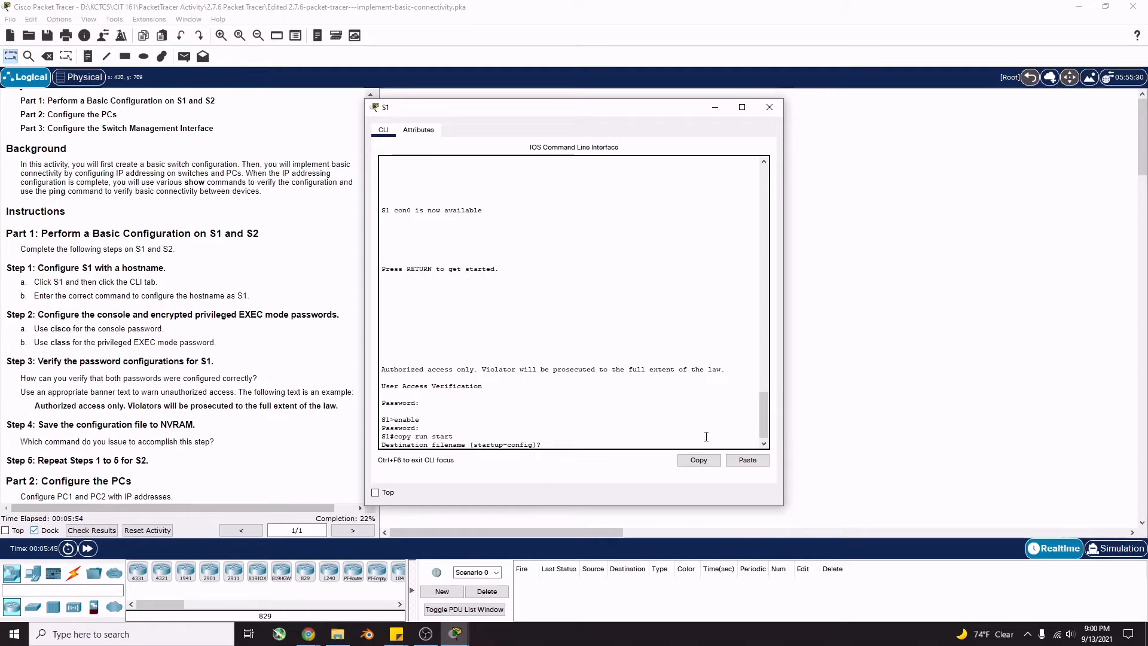
key("Return")
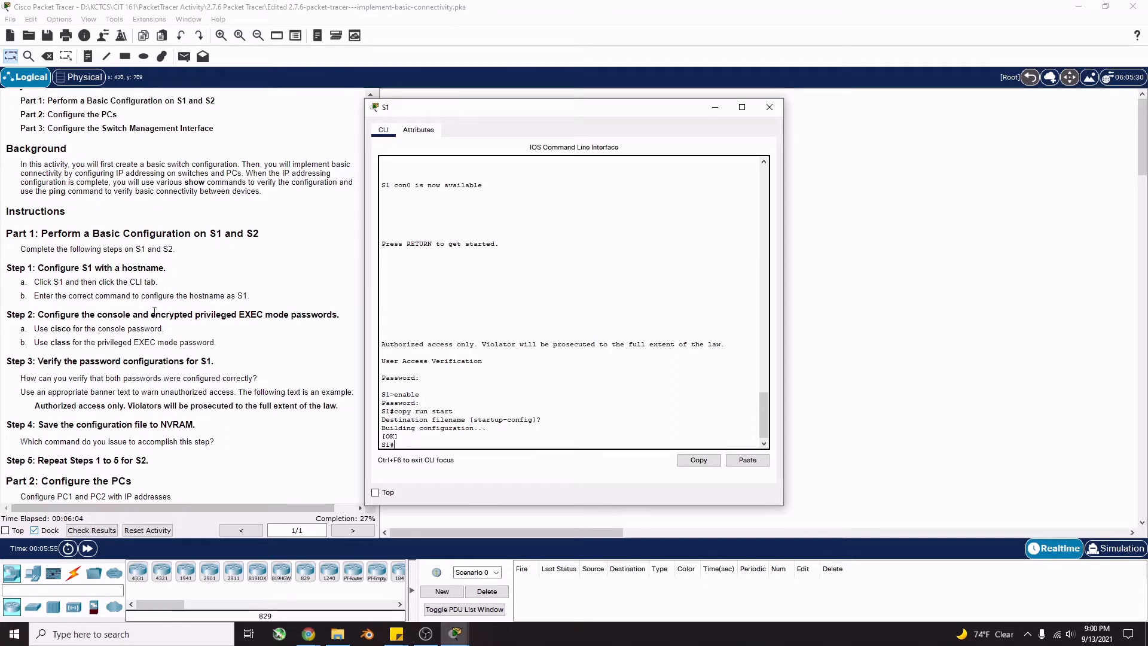
scroll(140, 325, "down", 1)
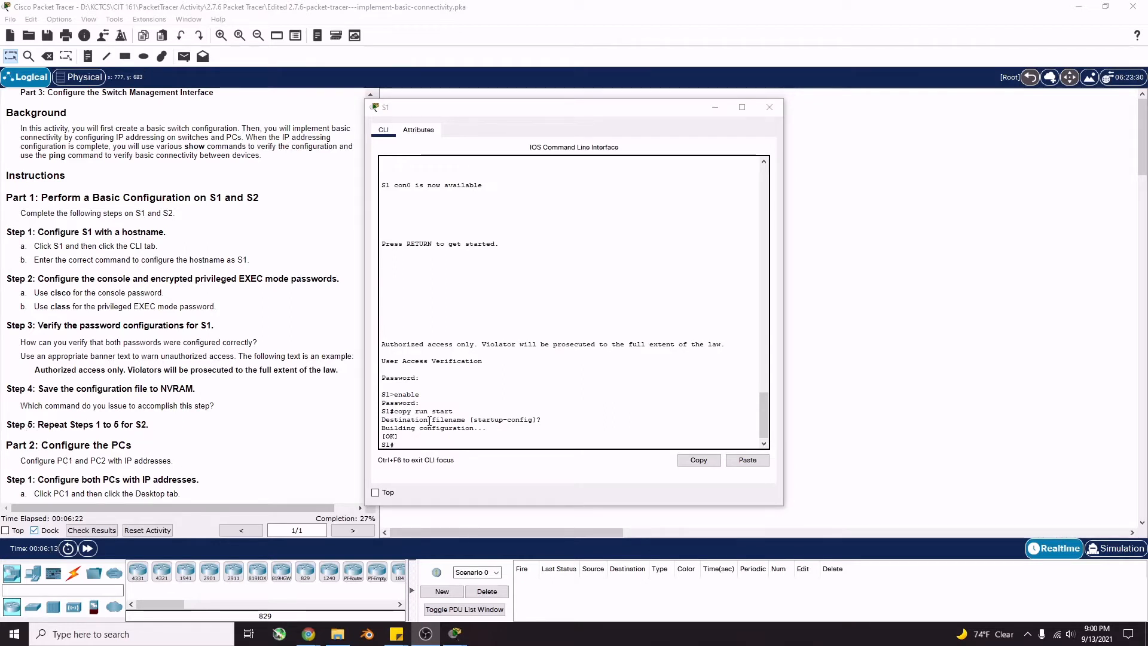
Close S1, open S2's console in privileged mode, and try hostname S2 (rejected)
left_click(770, 107)
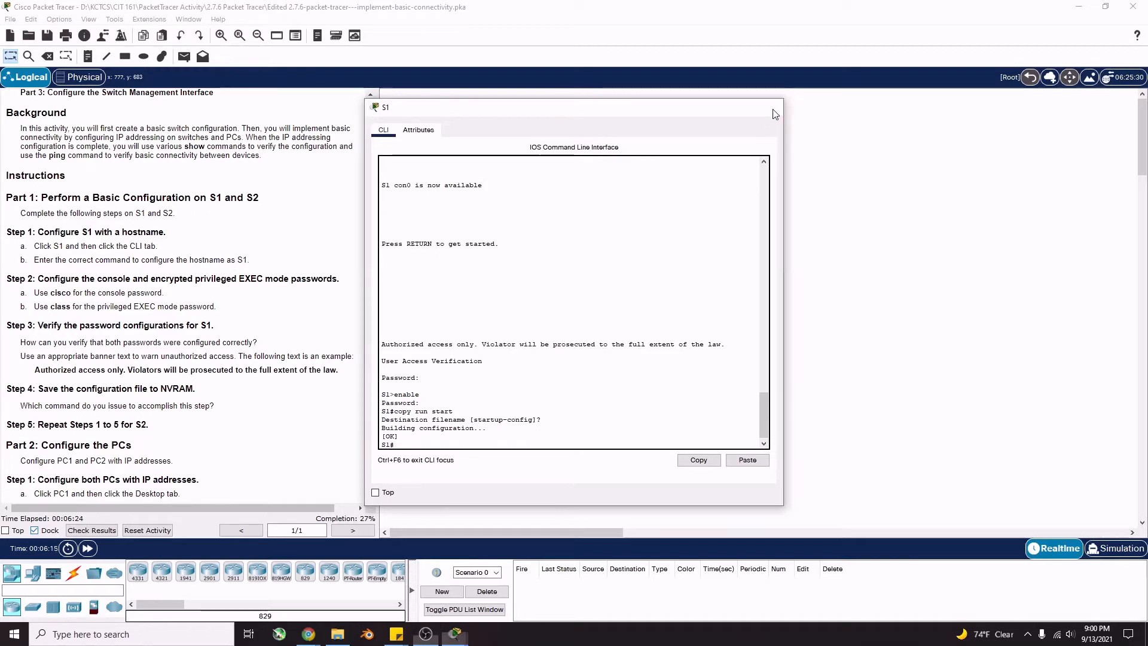
left_click(639, 184)
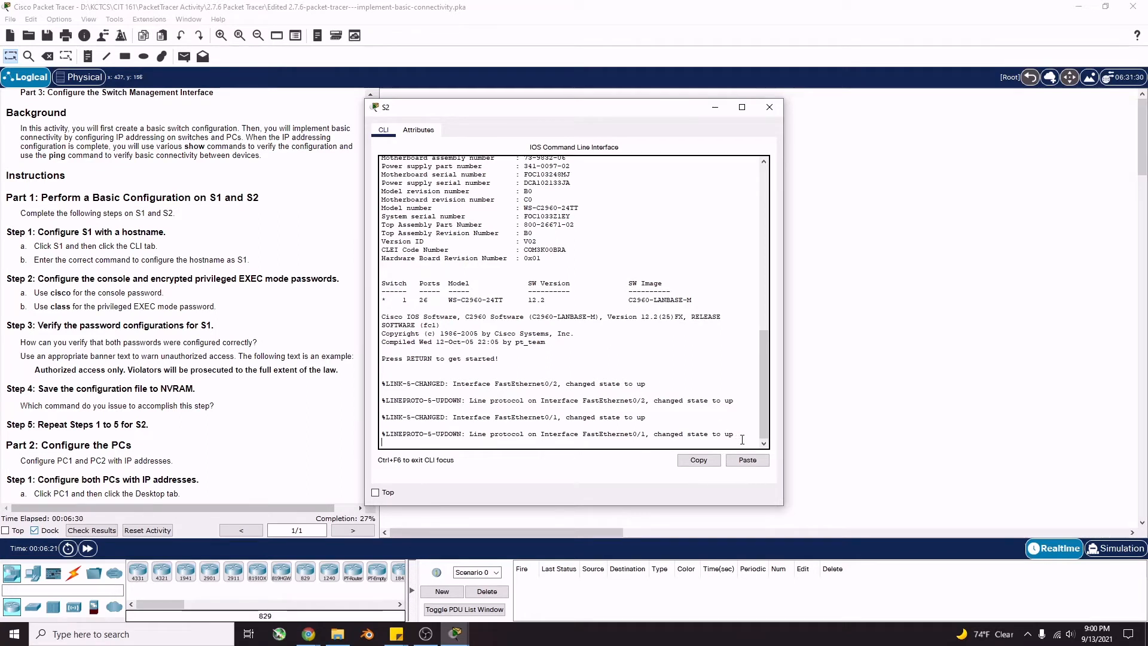
key("Return")
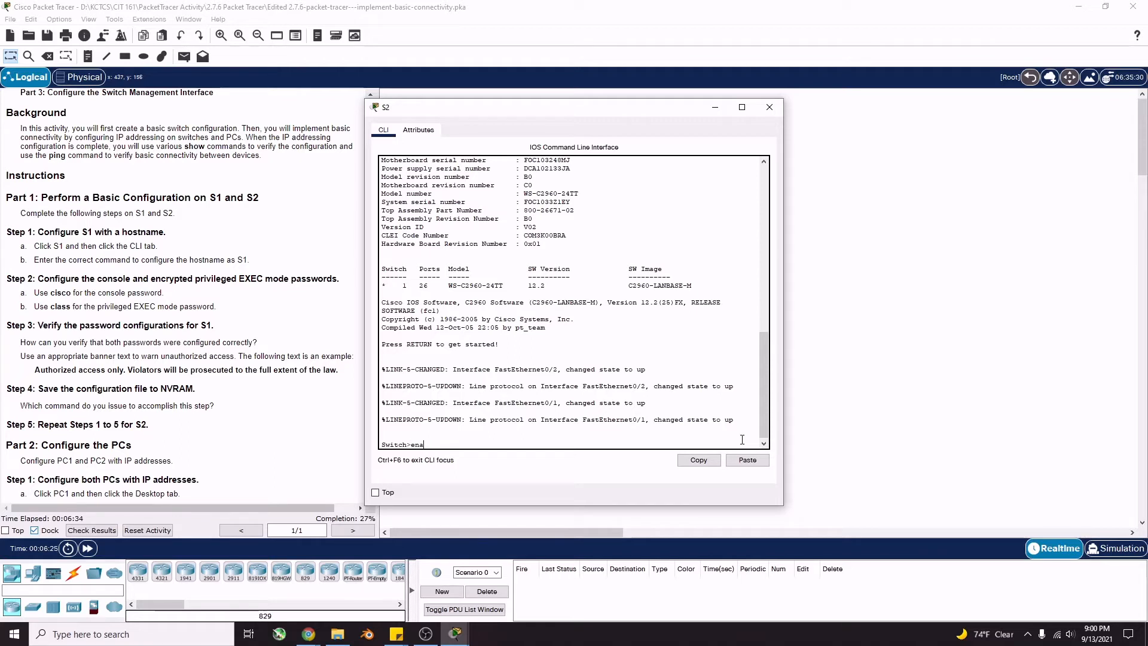
type("enable")
key("Return")
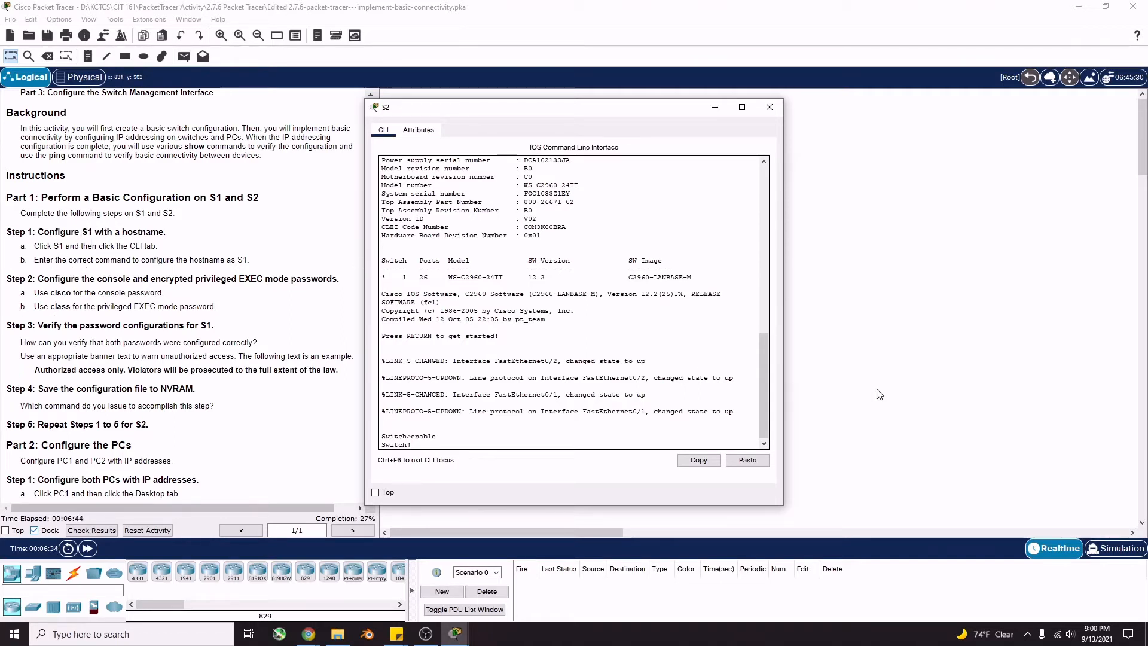
type("hostname S")
type("2")
key("Return")
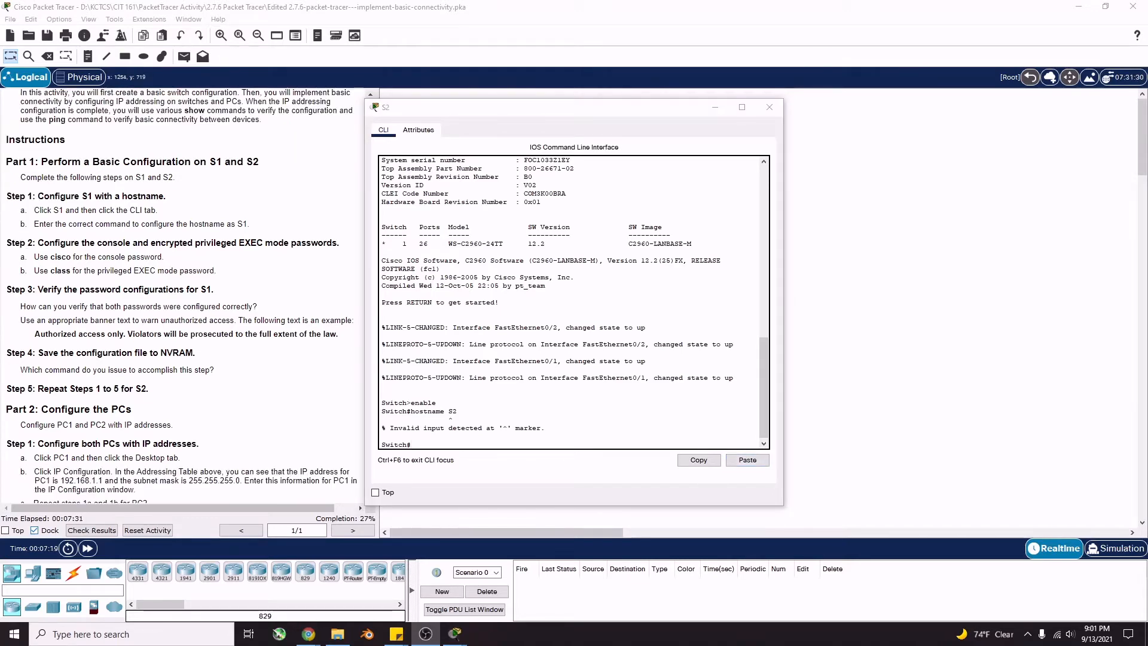
Enter global configuration on the second switch and set hostname S2
double_click(452, 409)
left_click(444, 420)
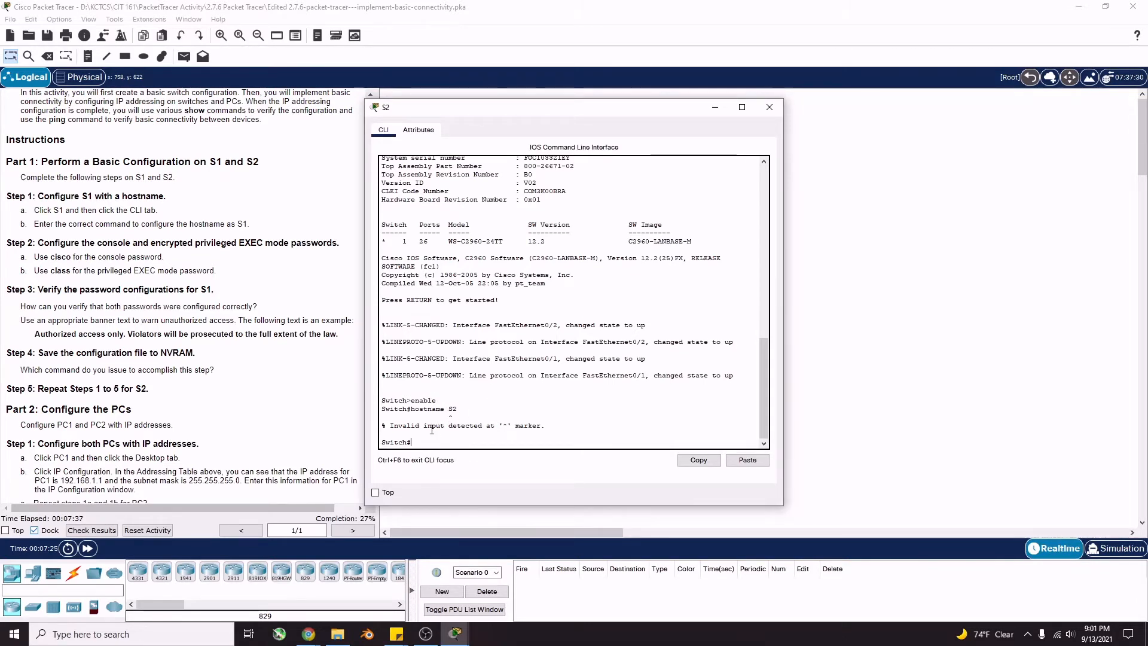
type("config")
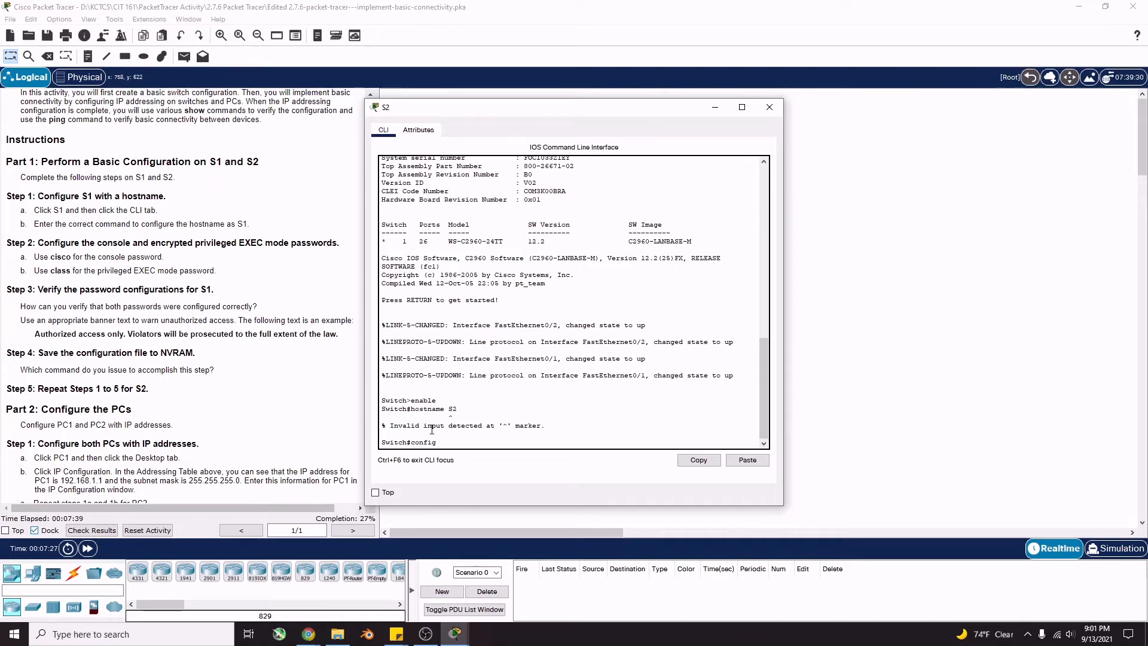
type(" t")
key("Return")
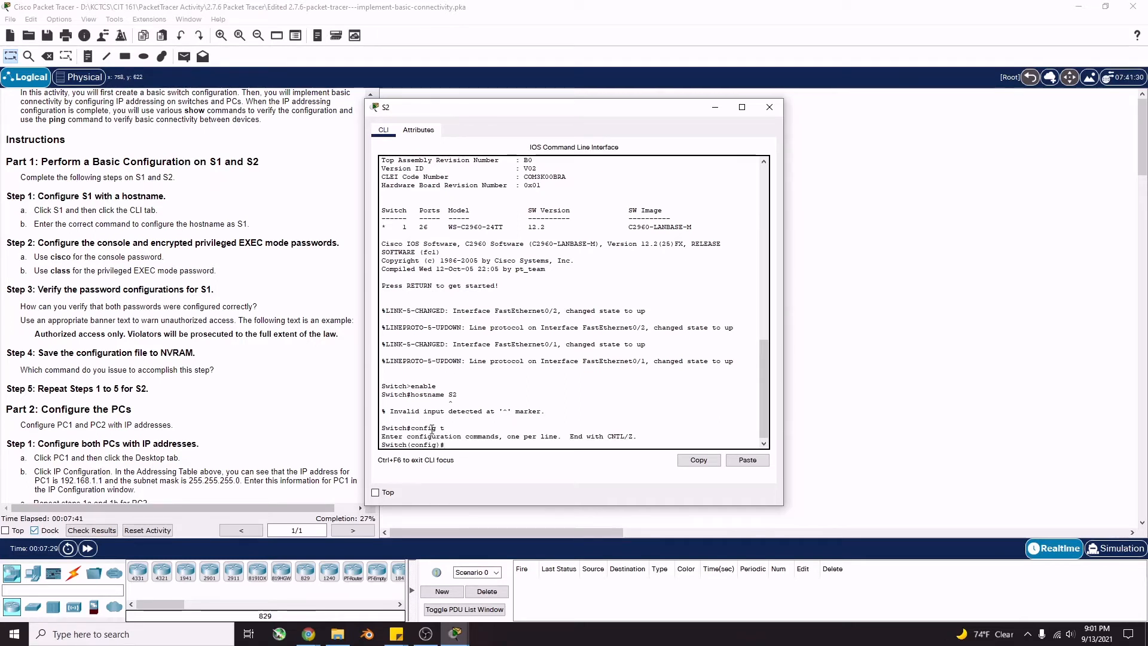
type("hostname S2")
key("Return")
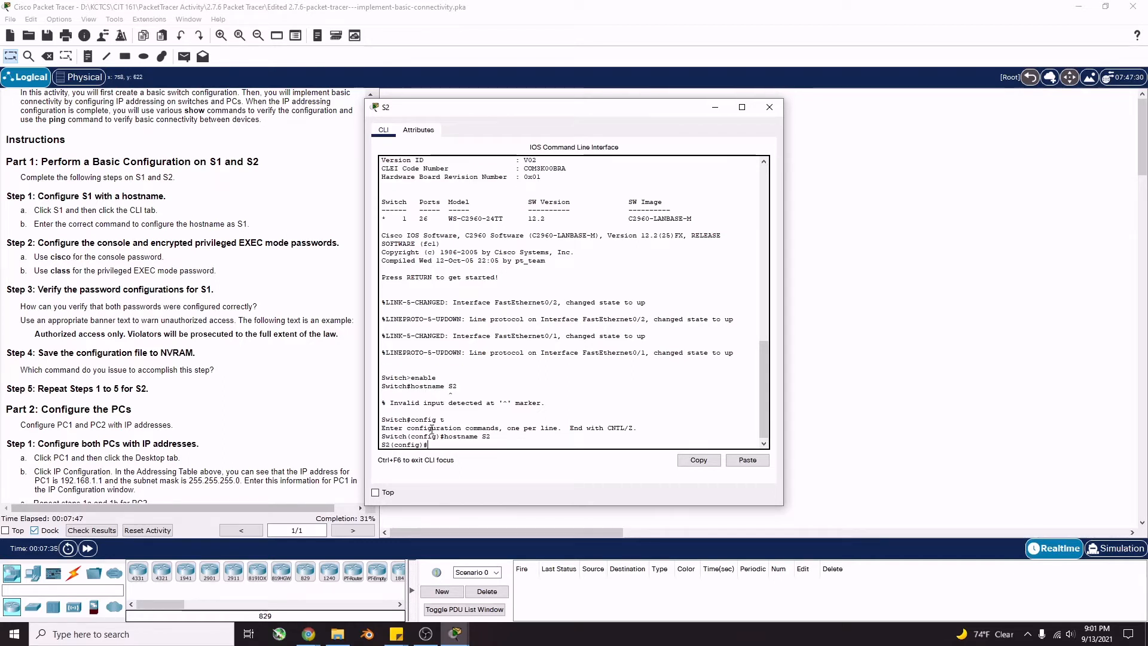
Give S2's console line 0 the lab password and require login
type("line con 0")
key("Return")
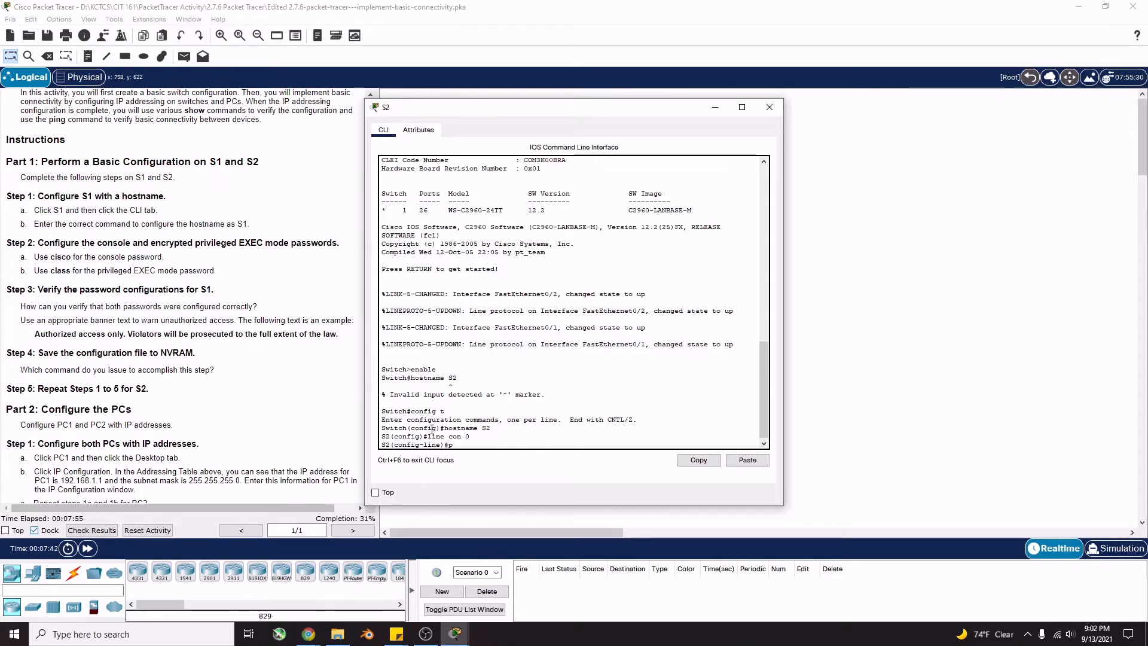
type("password")
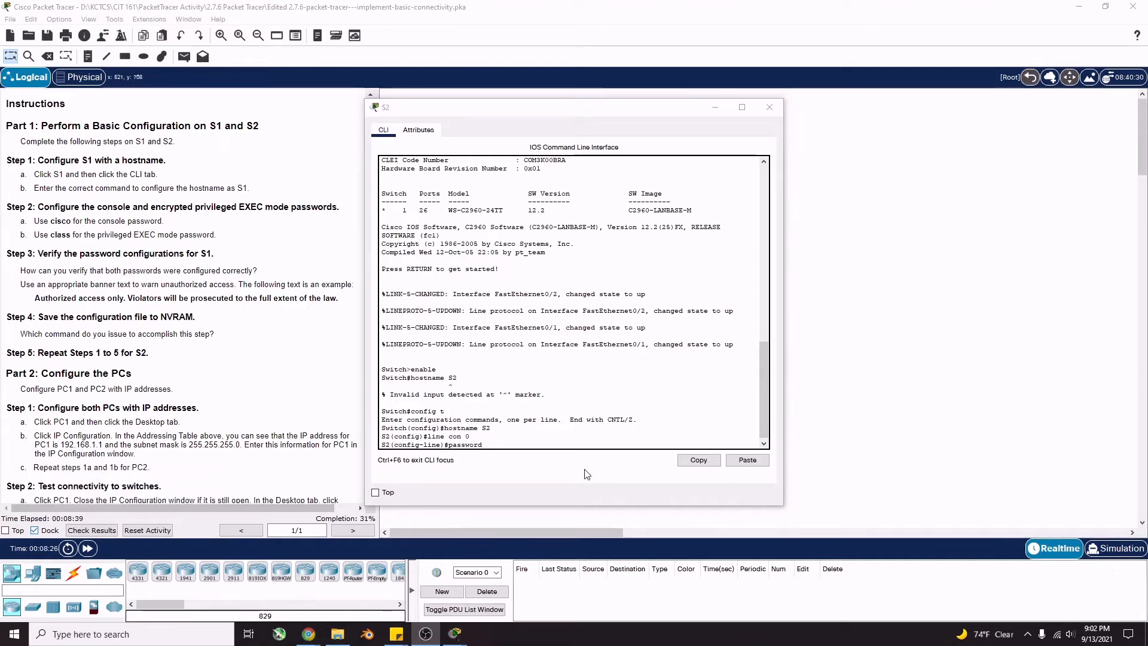
left_click(516, 443)
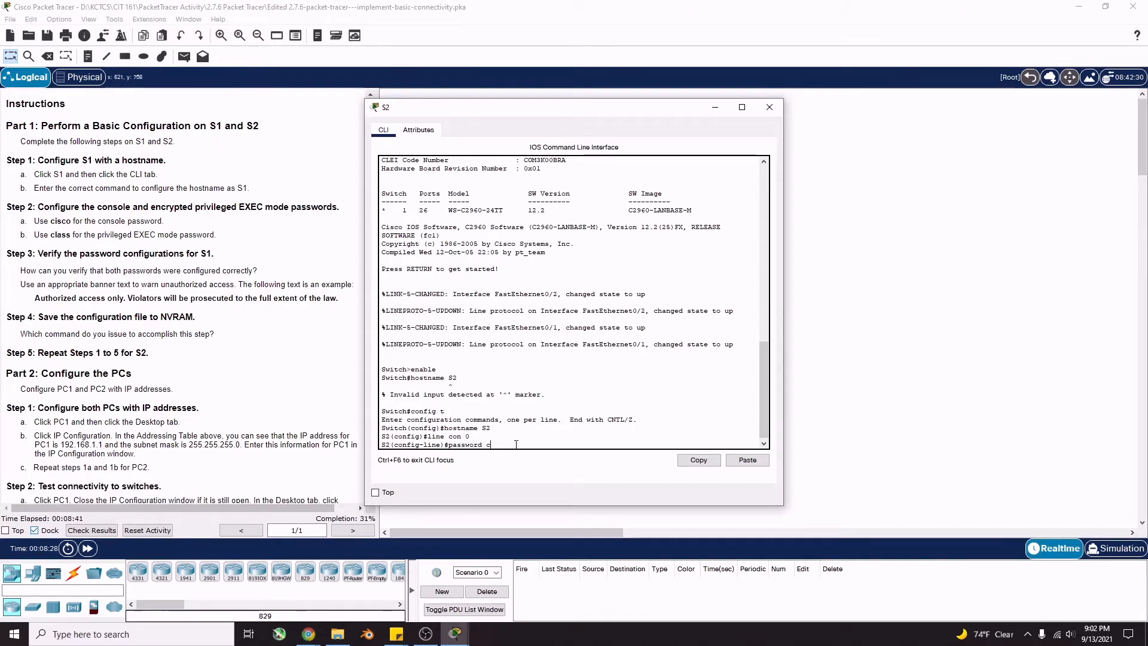
type("cisco")
key("Return")
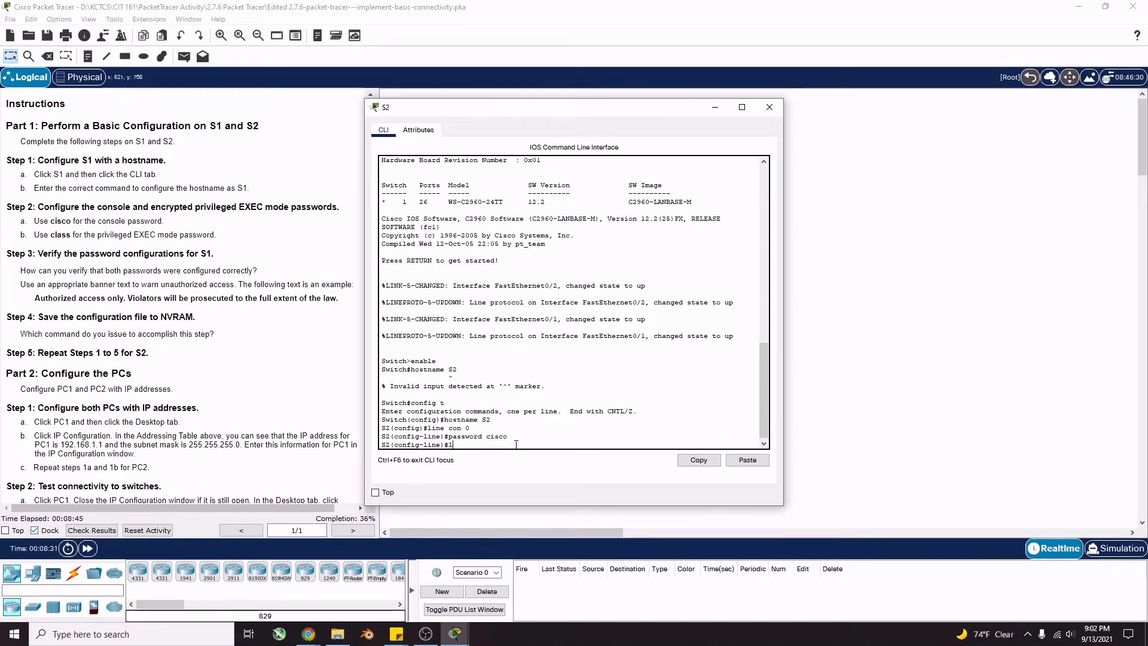
type("lgi")
key("BackSpace")
type("ogin")
key("Return")
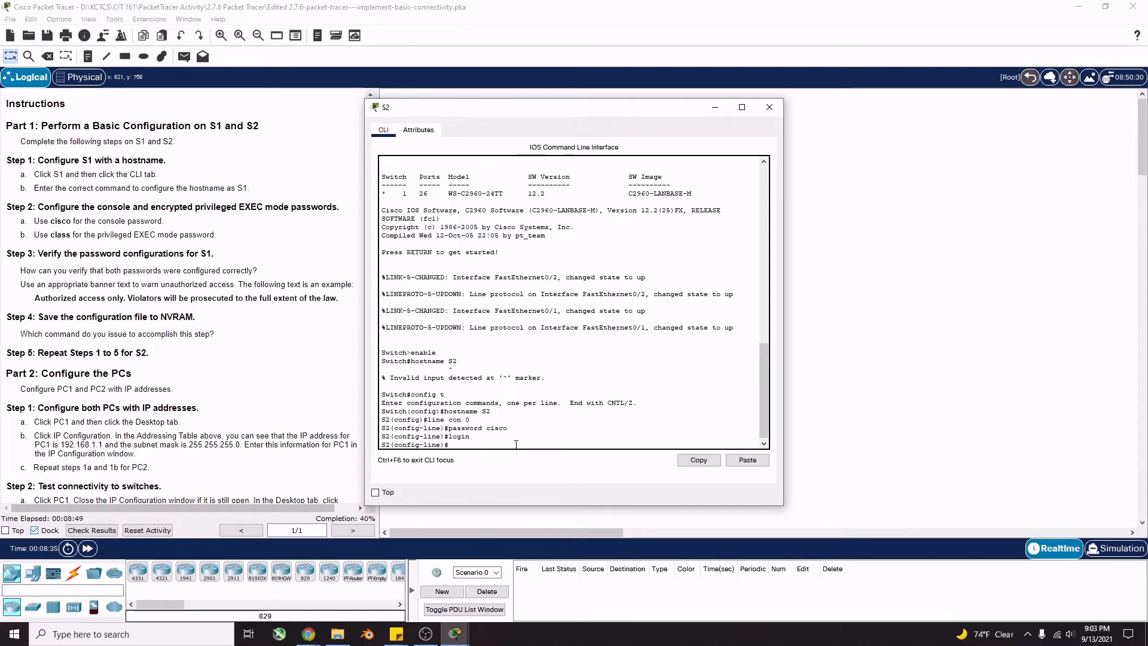
Leave the console line and set S2's enable secret to the lab password
type("exit")
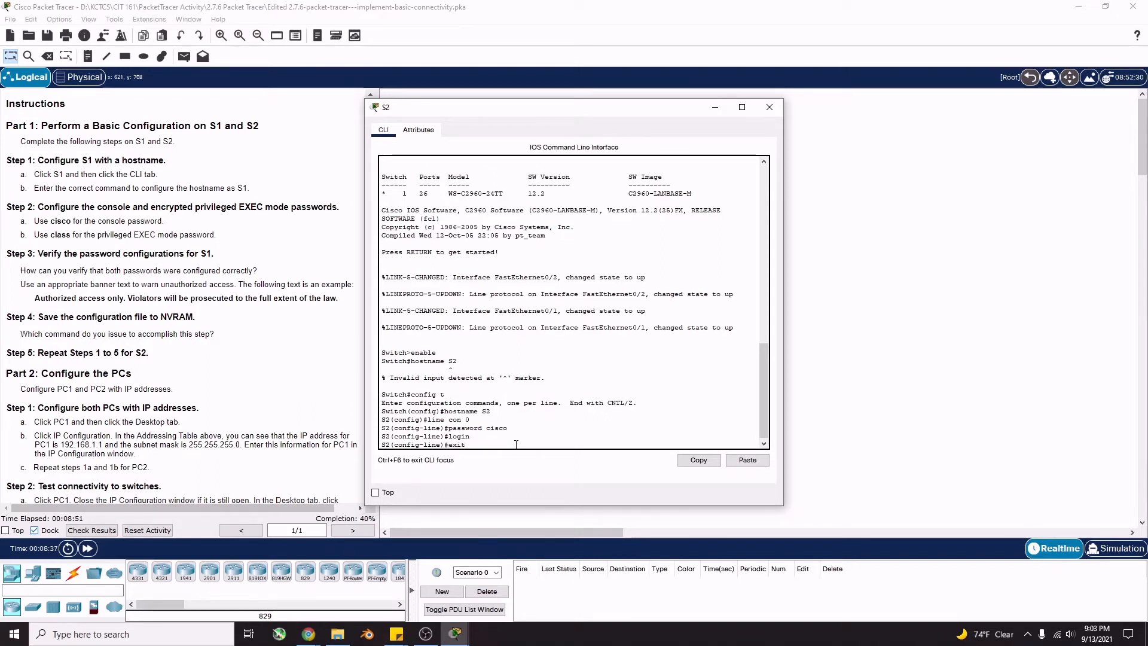
key("Return")
type("enab")
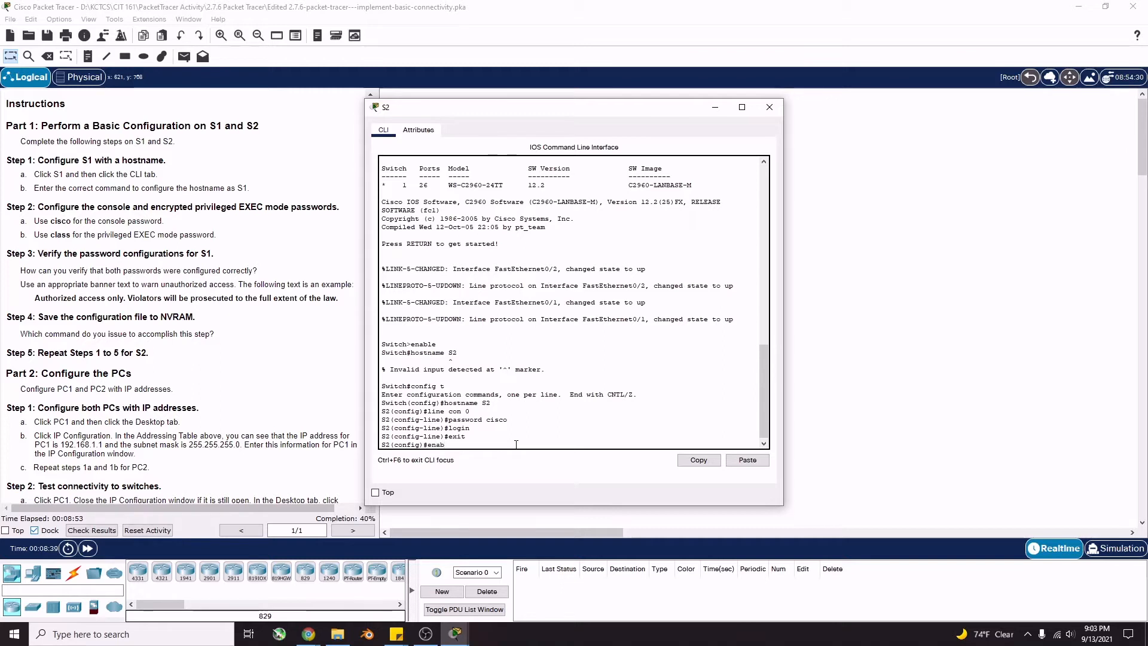
type("le secret class")
key("Return")
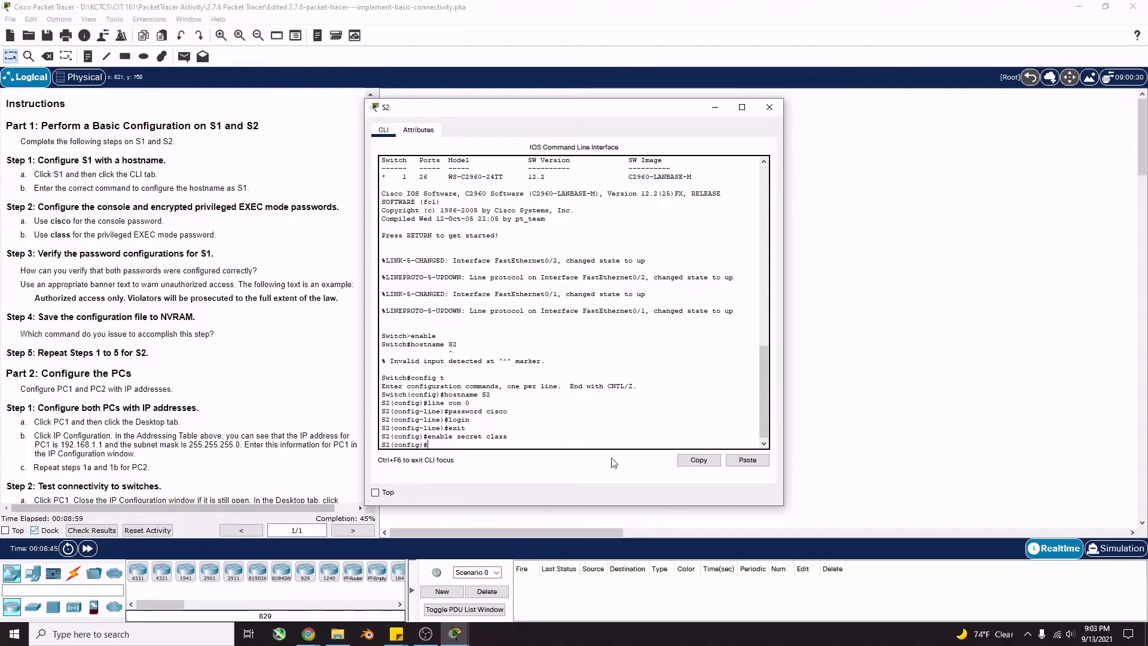
Set S2's banner motd to 'Authorized access only. Violators will be prosecuted to the full extent of the law.' and exit
type("banner motd \"\"")
key("Left")
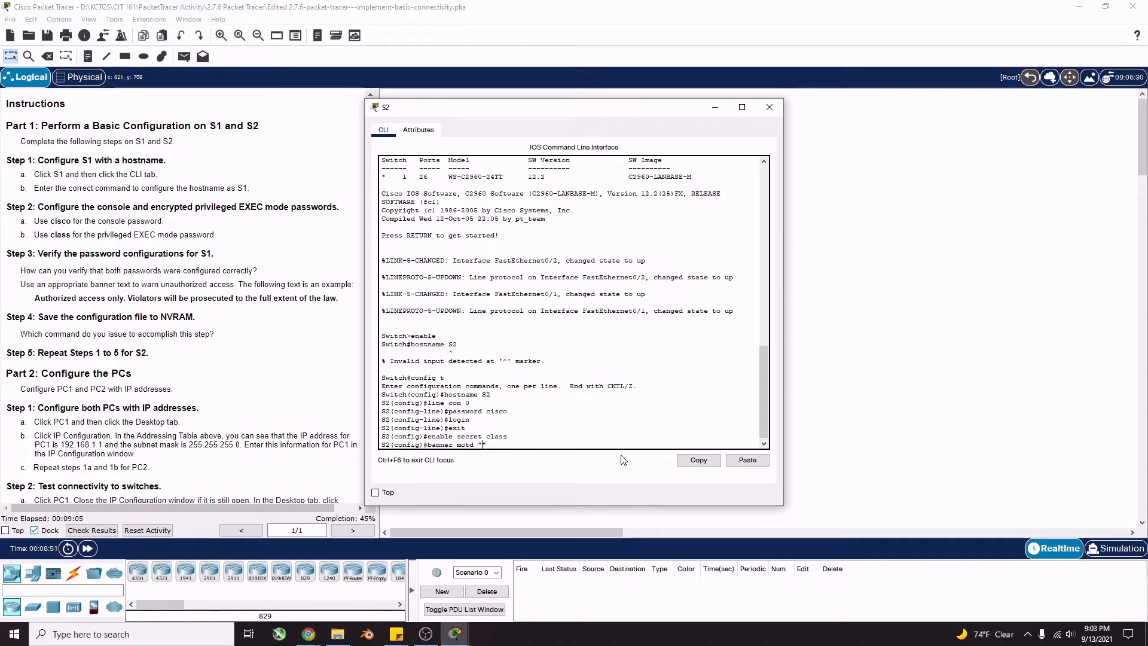
type("Authorized access only. Vi")
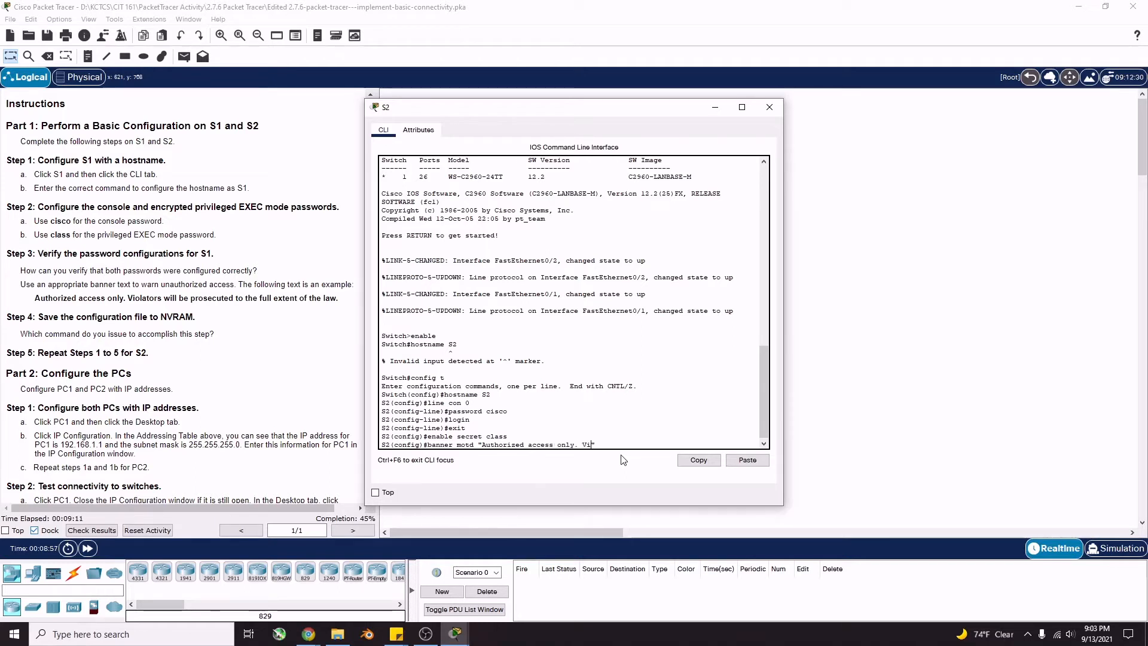
type("olators will be prosecuted to the ")
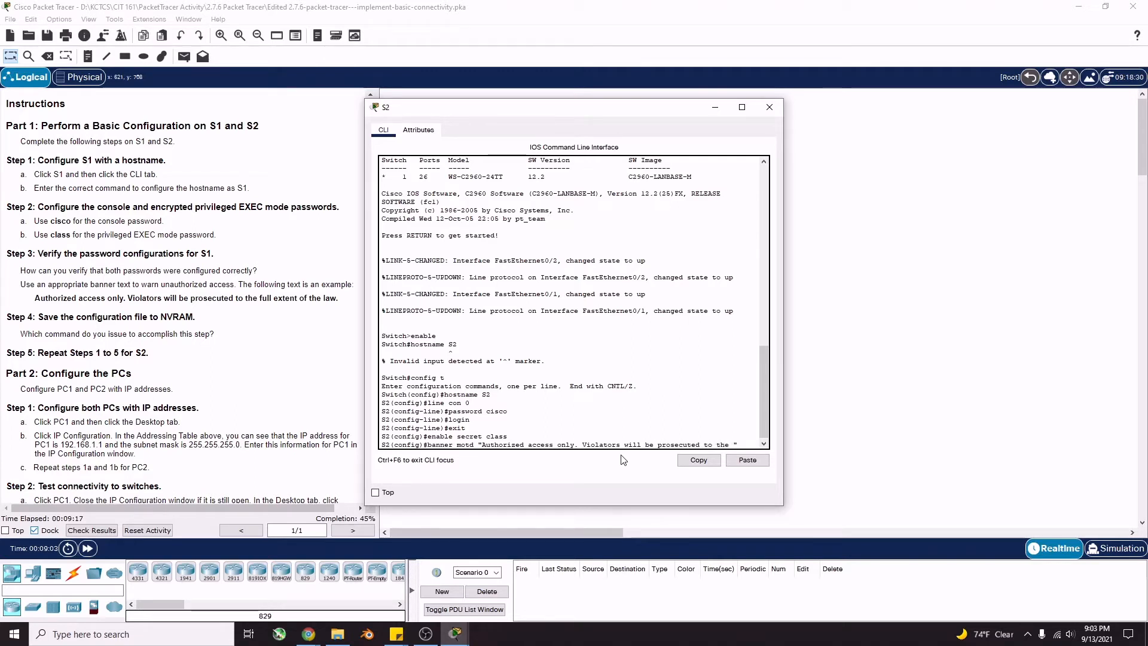
type("full extent of t")
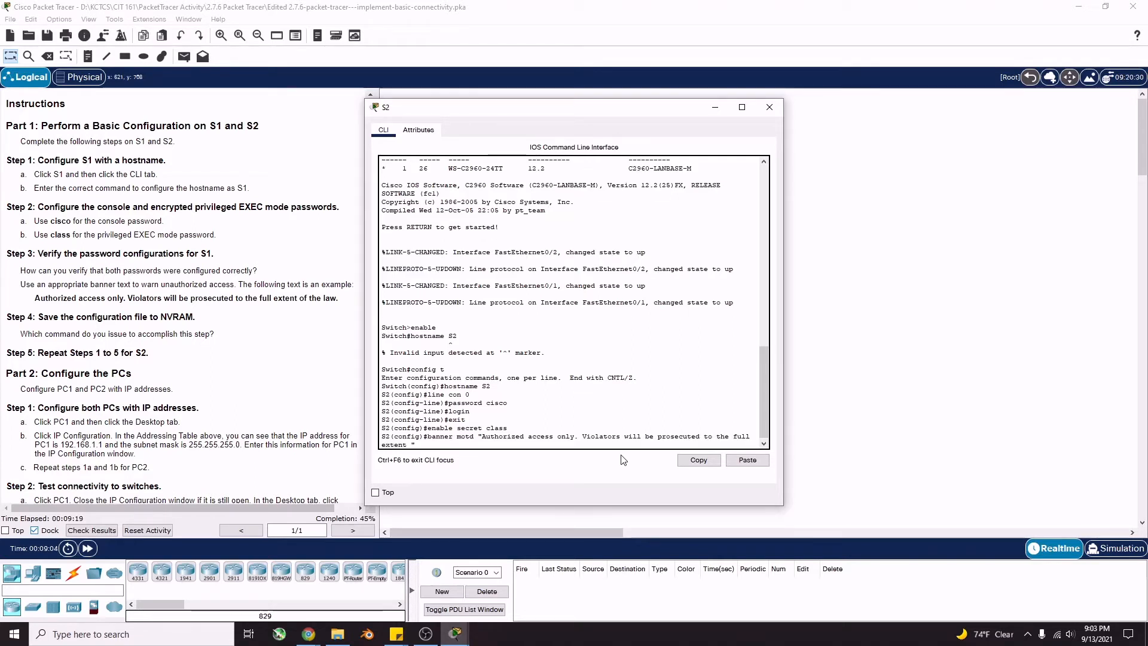
type("he law.")
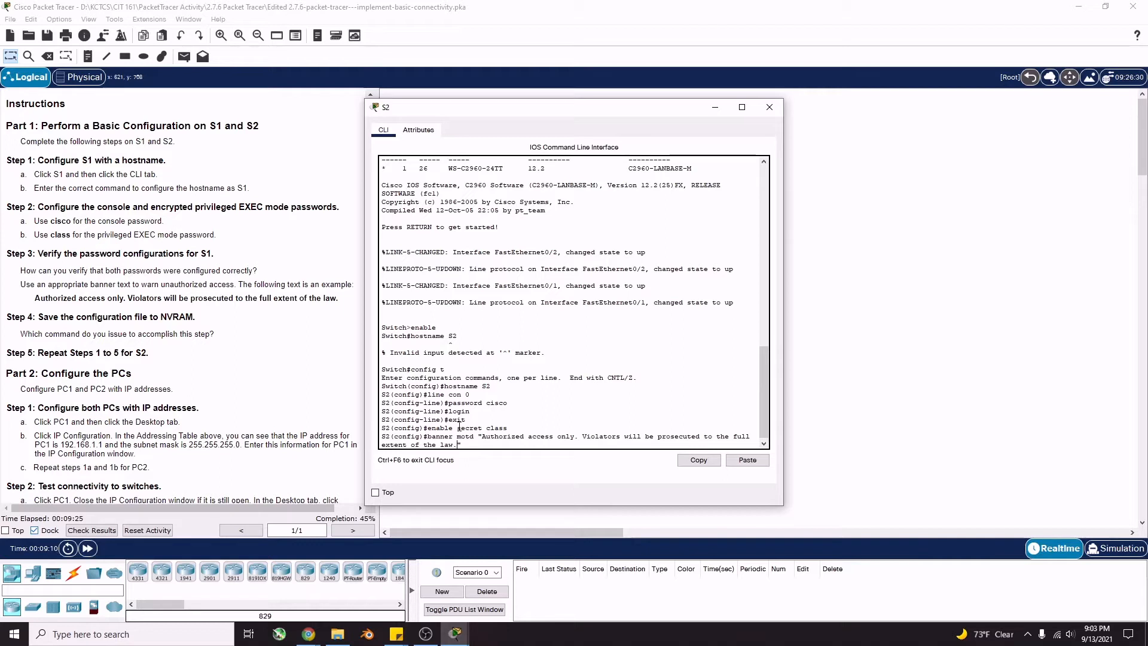
key("Return")
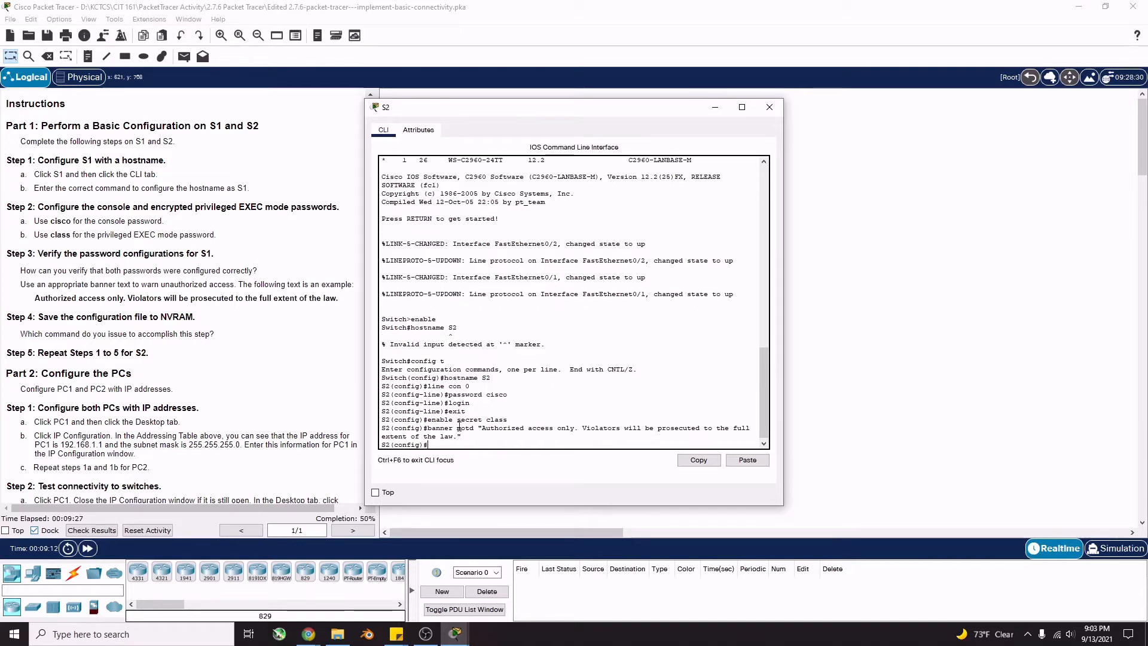
type("exit")
key("Return")
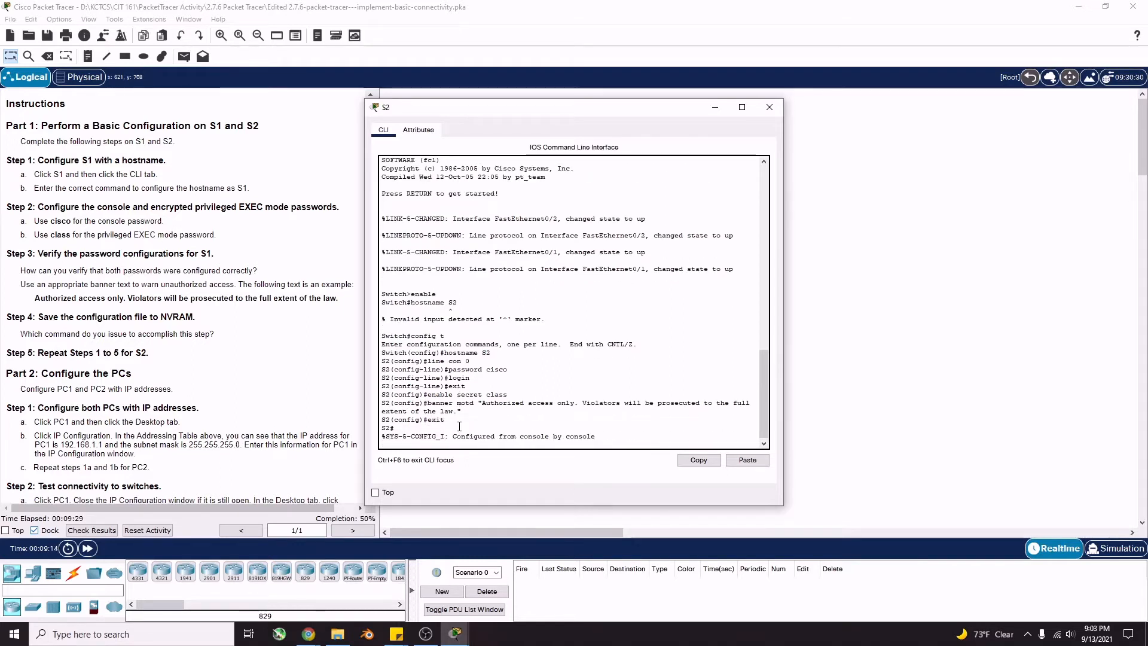
Log out of S2, then log back in with the console password and reach S2# with the enable secret
type("exit")
key("Return")
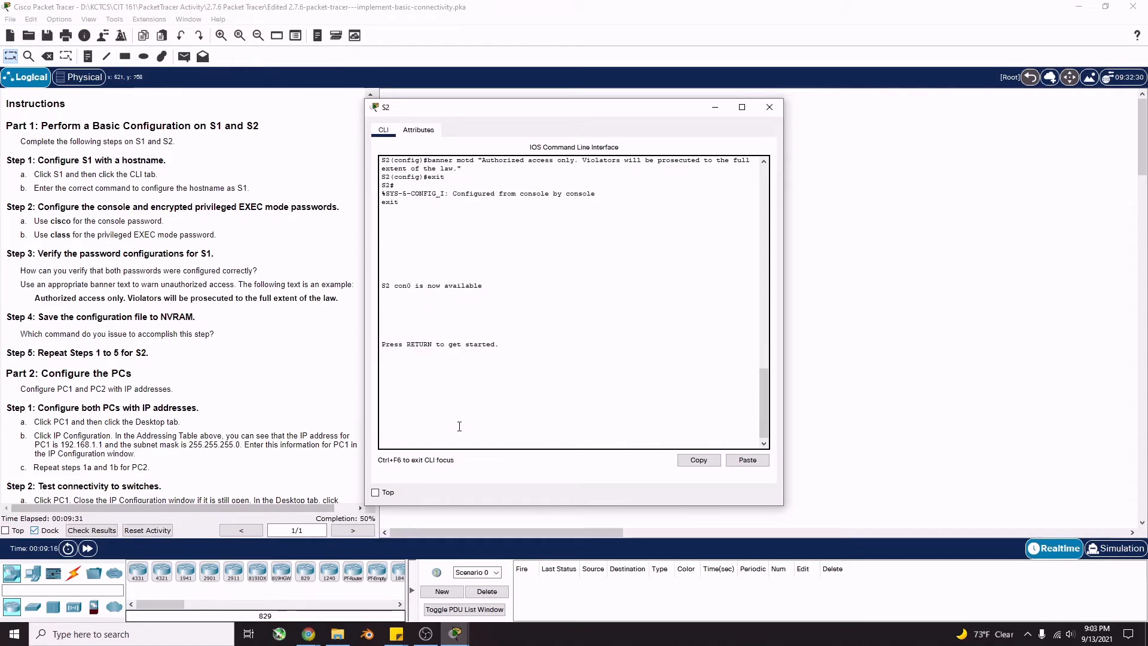
key("Return")
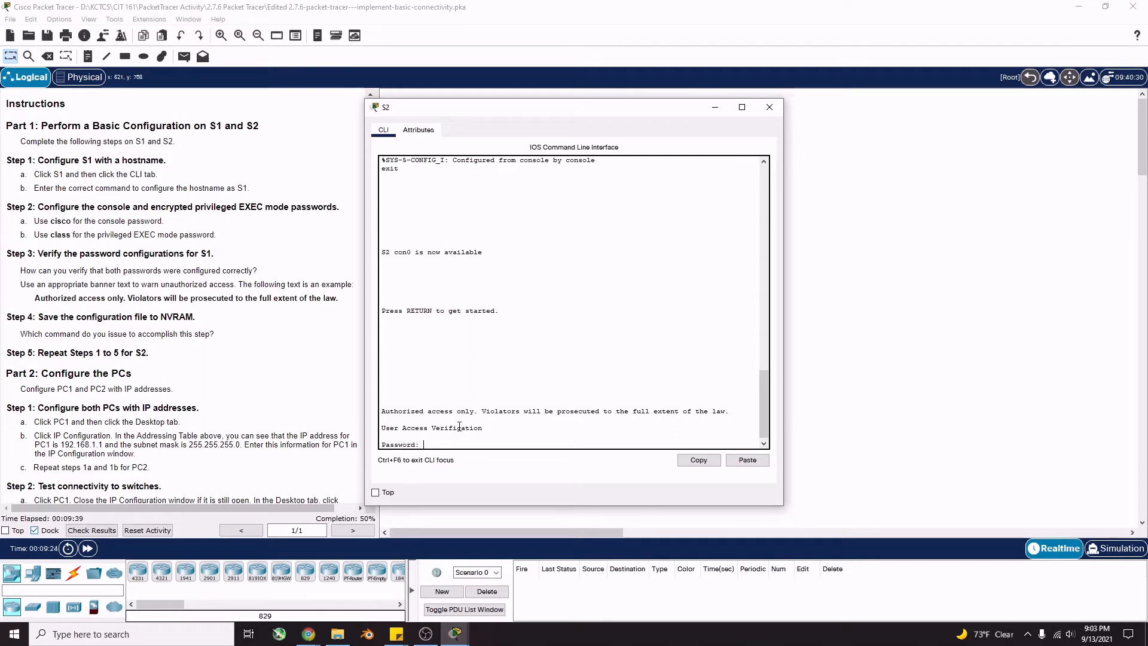
key("Return")
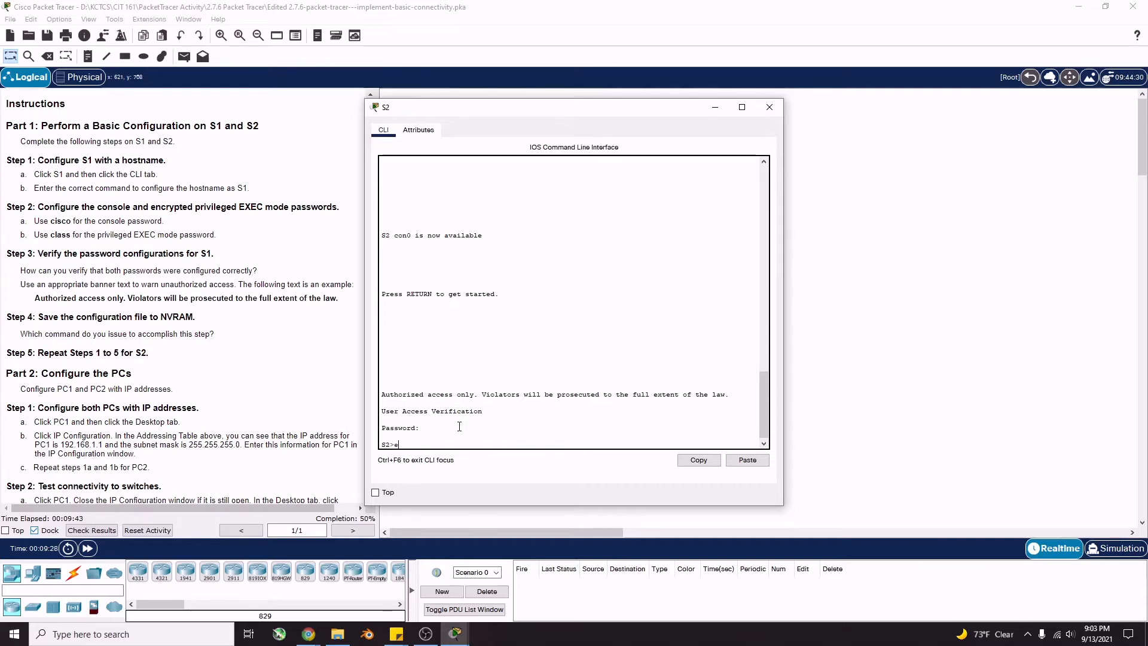
type("enable")
key("Return")
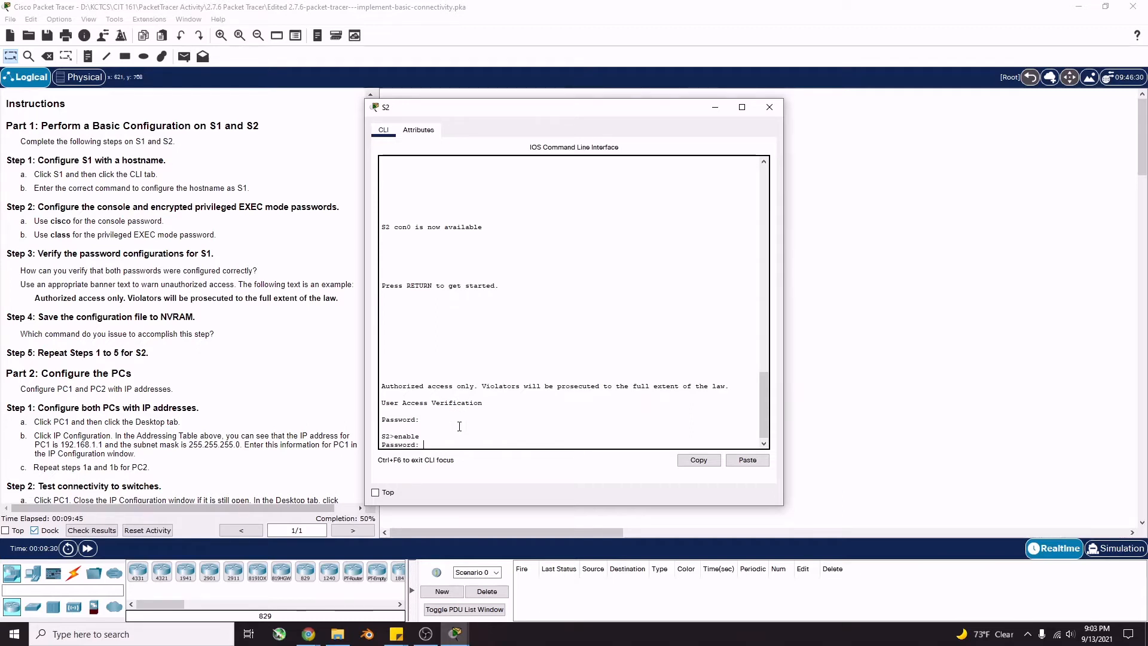
key("Return")
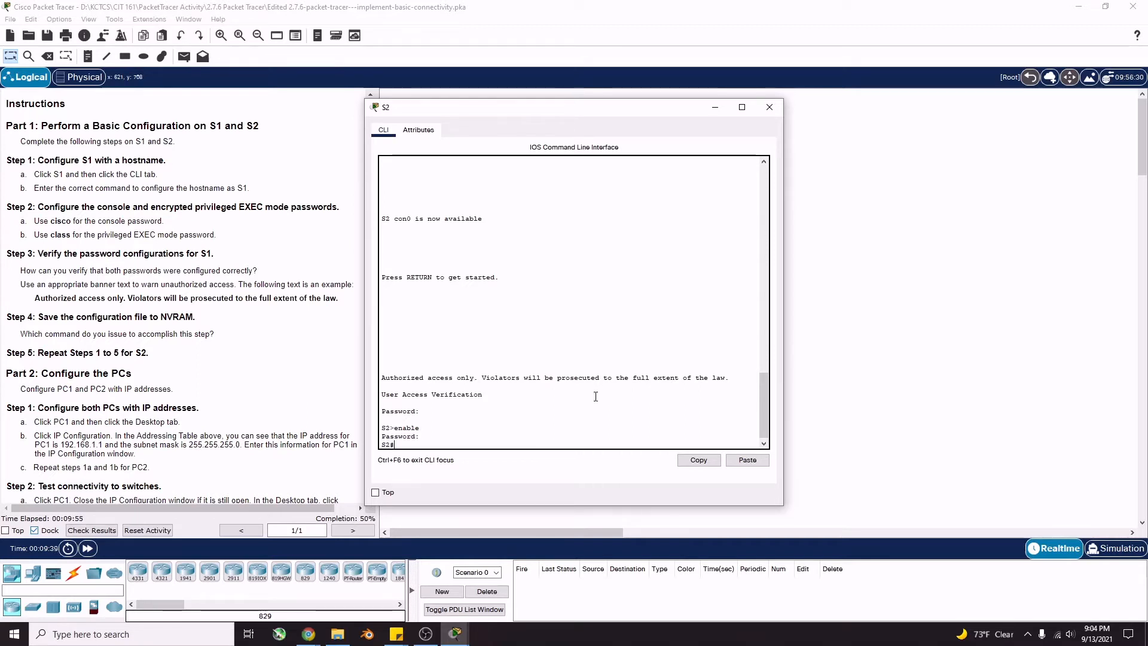
Save S2's running configuration to startup-config with copy run start
type("copy")
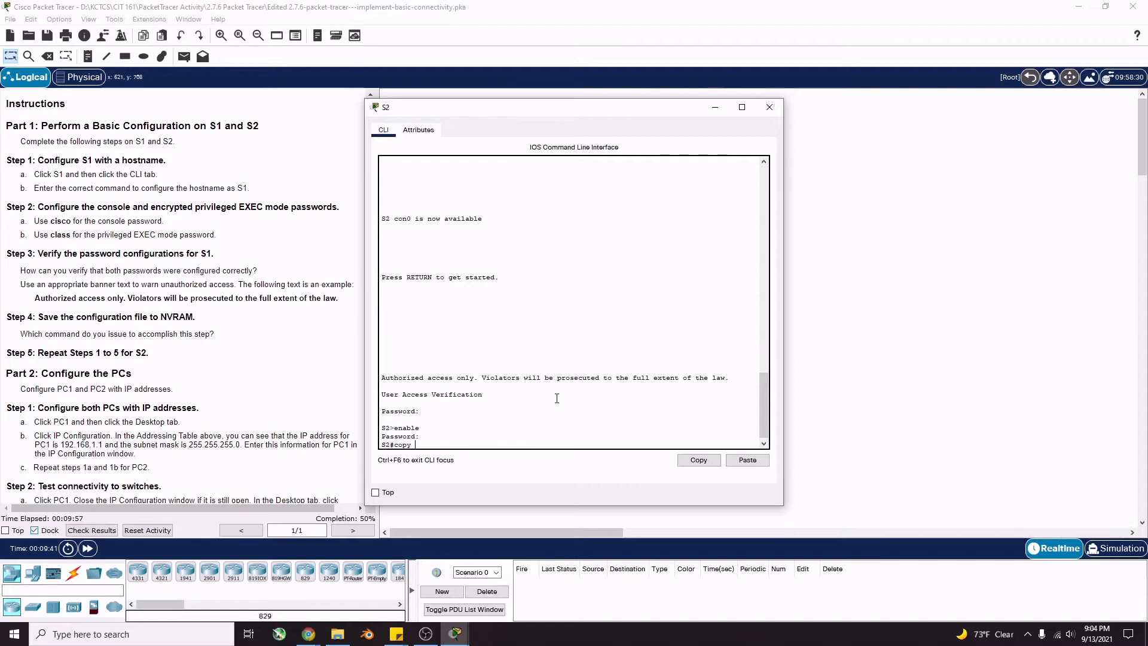
type(" run st")
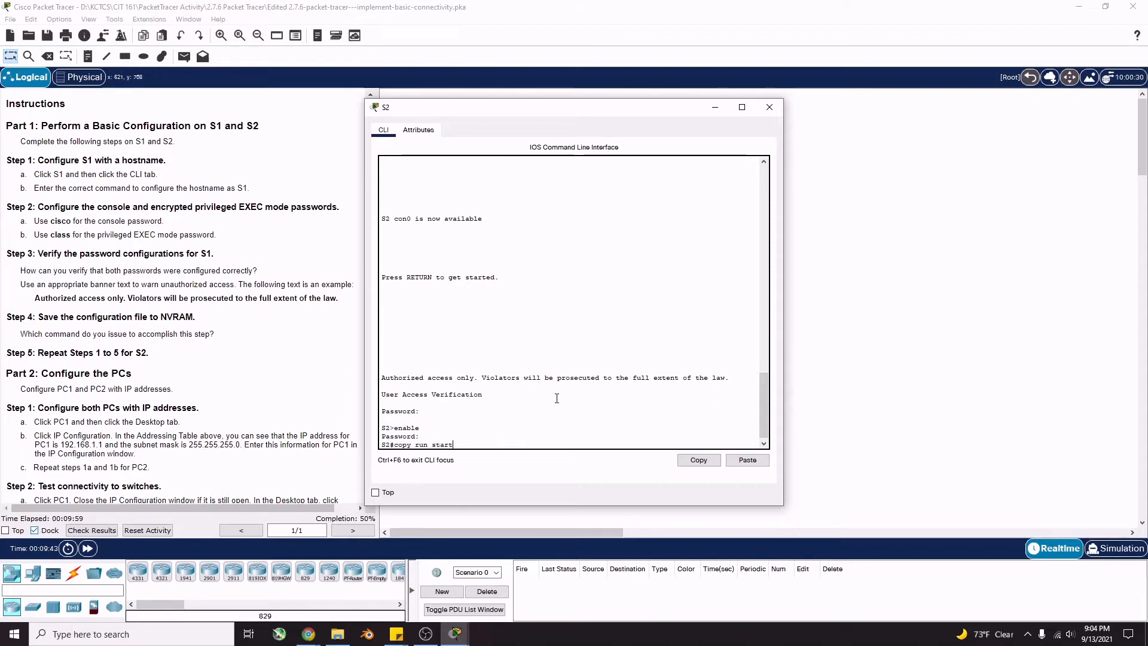
type("art")
key("Return")
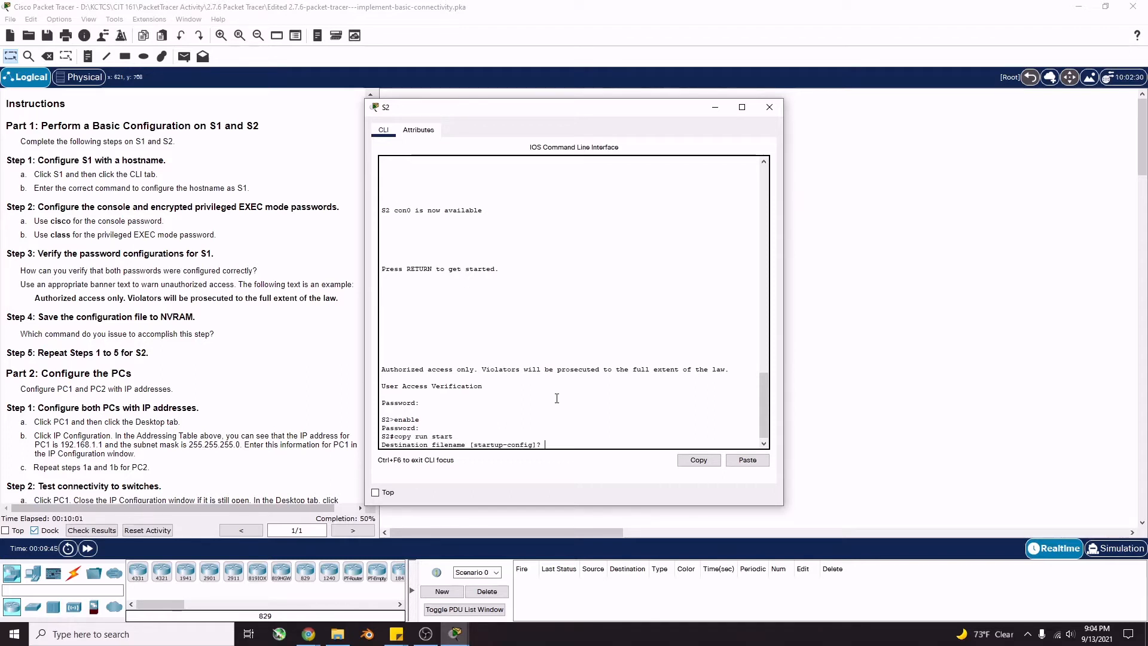
key("Return")
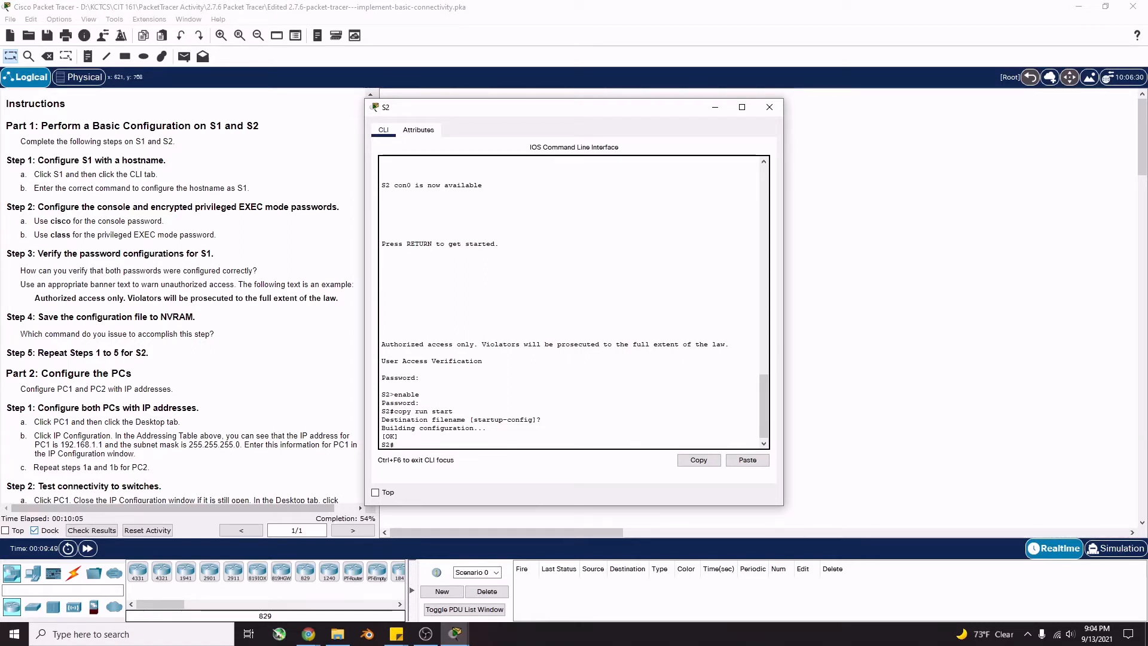
scroll(138, 366, "down", 1)
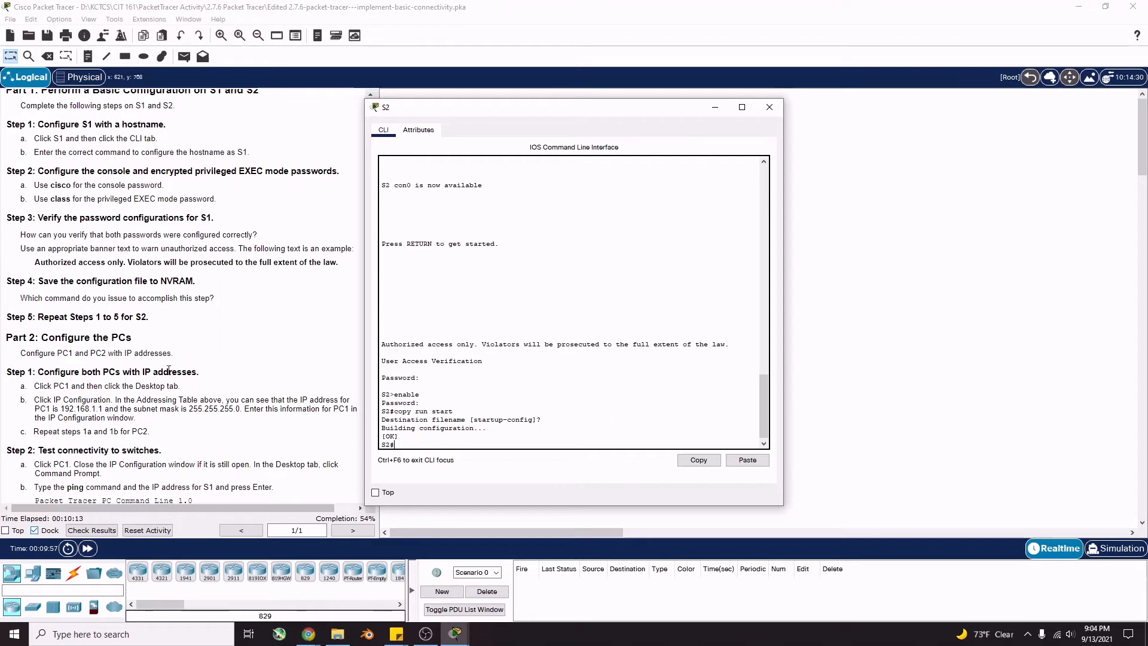
Close S2's window and open PC1's IP Configuration settings
left_click(770, 107)
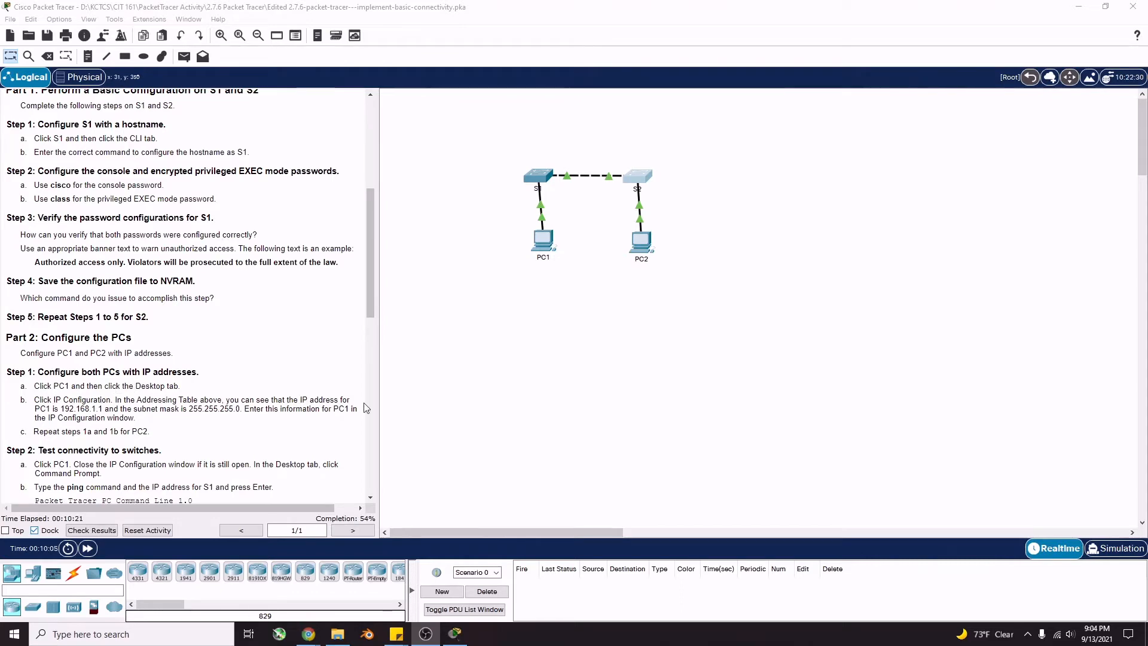
left_click(538, 243)
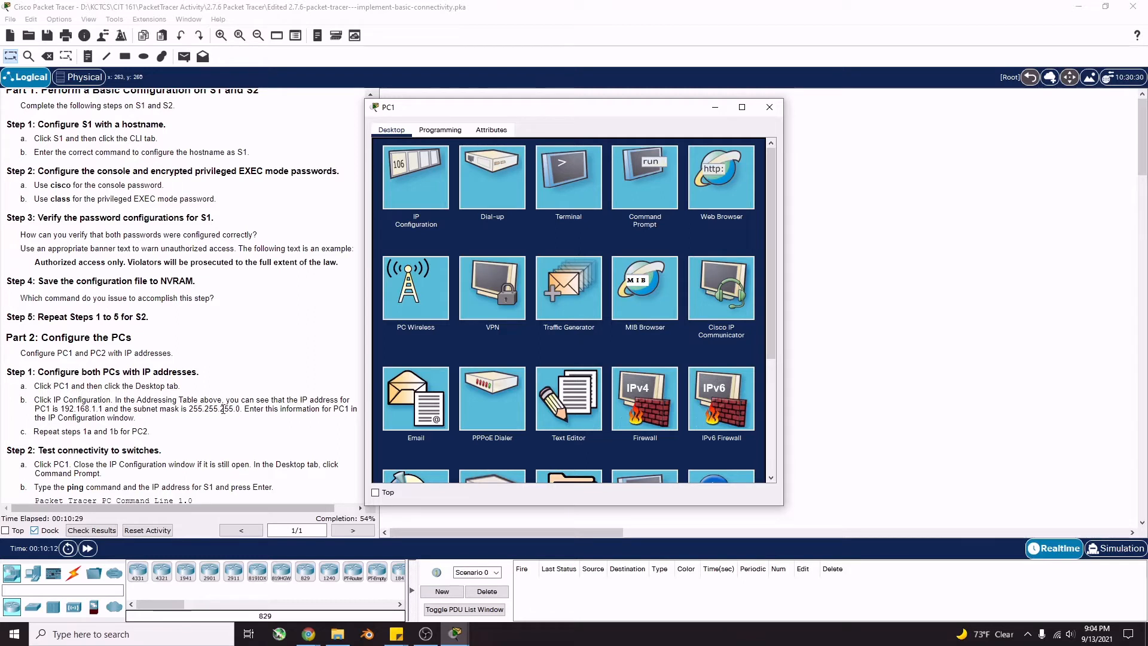
left_click(417, 198)
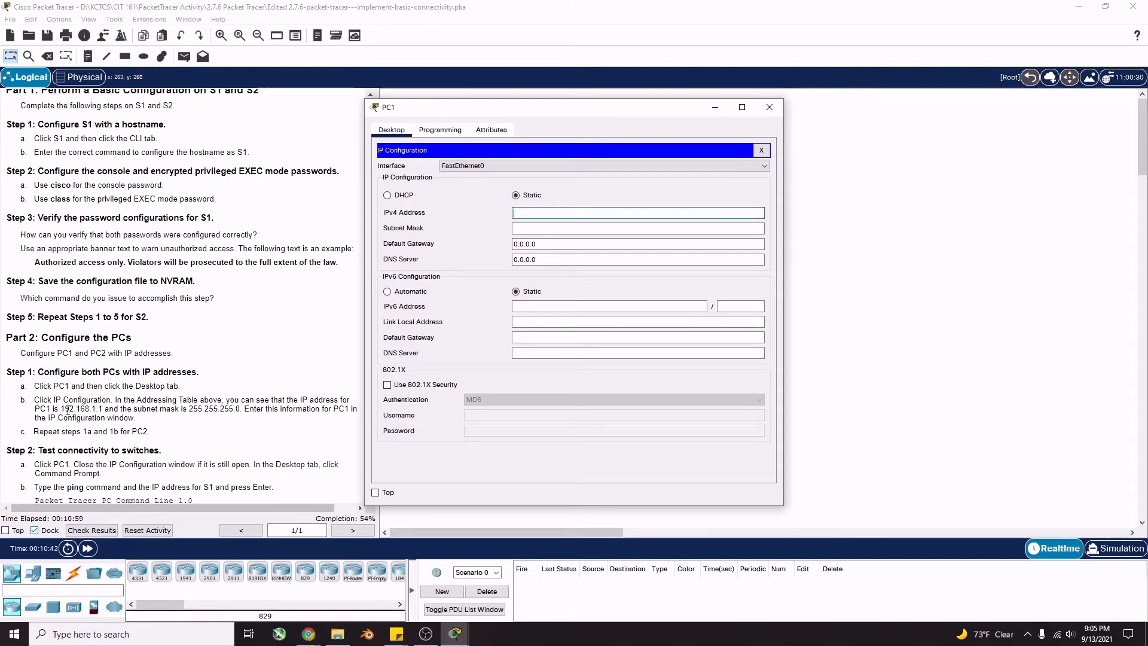
Scroll the instructions to Part 2 and bring PC1's IP Configuration window back to the front
left_click_drag(61, 409, 98, 409)
scroll(188, 345, "up", 1)
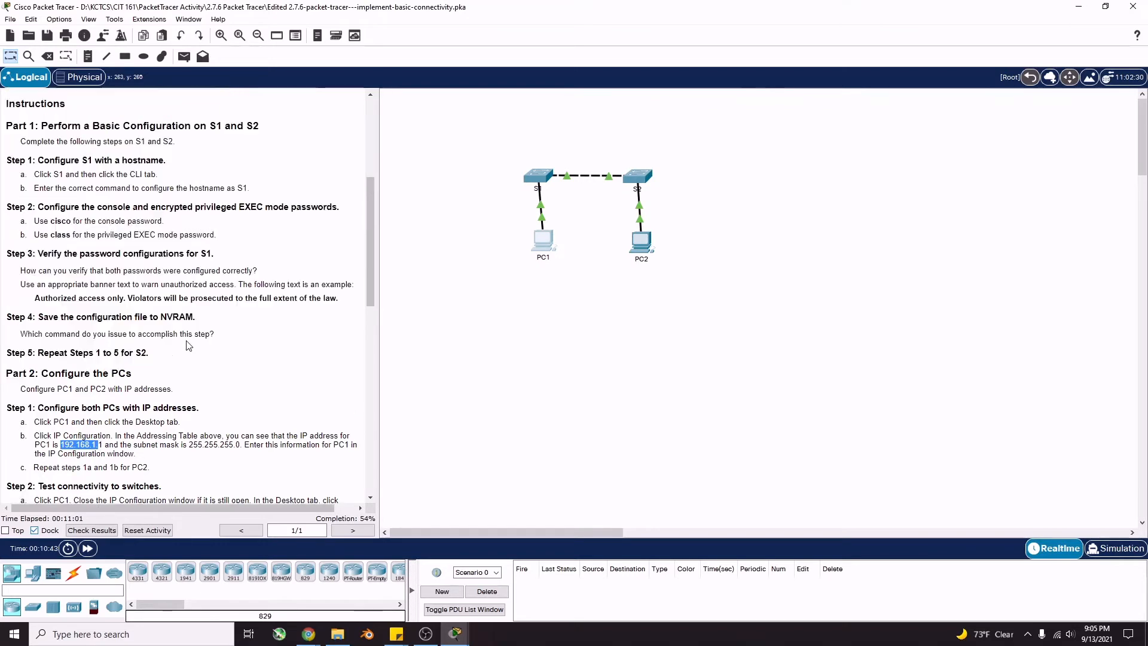
scroll(188, 345, "up", 7)
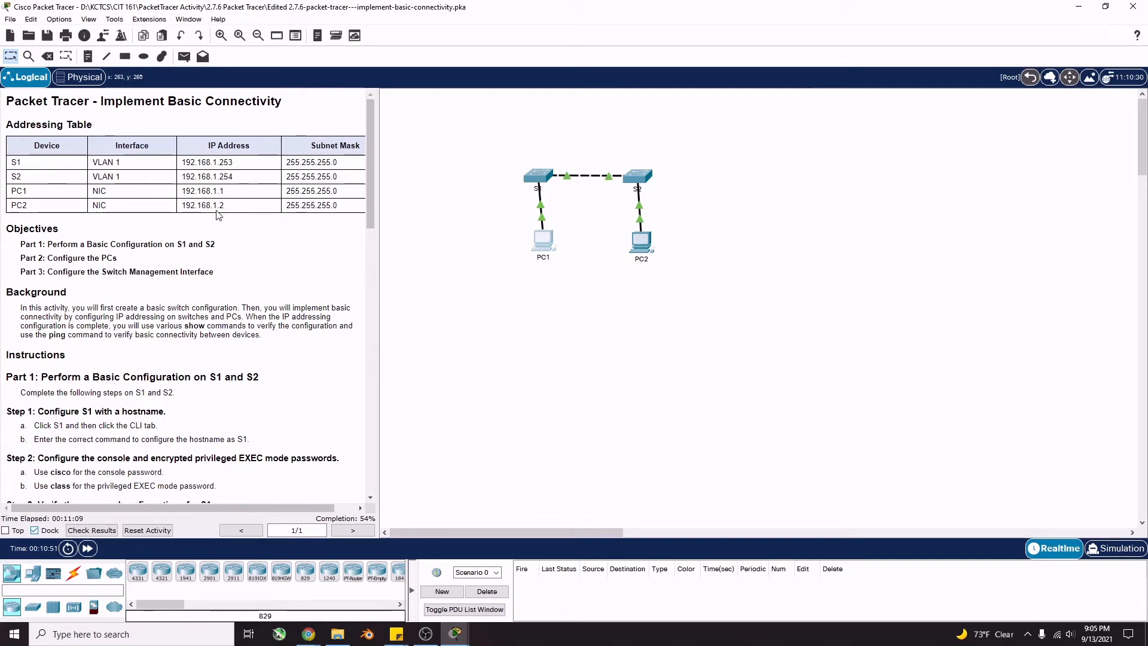
scroll(219, 217, "down", 6)
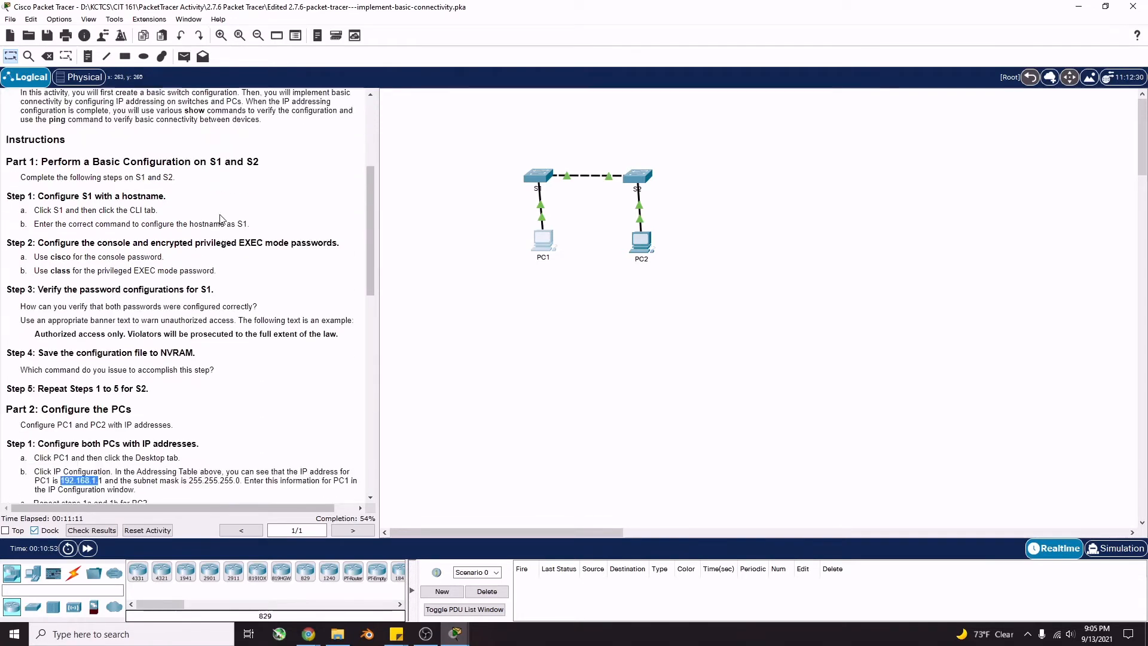
left_click(449, 640)
mouse_move(453, 636)
left_click(519, 583)
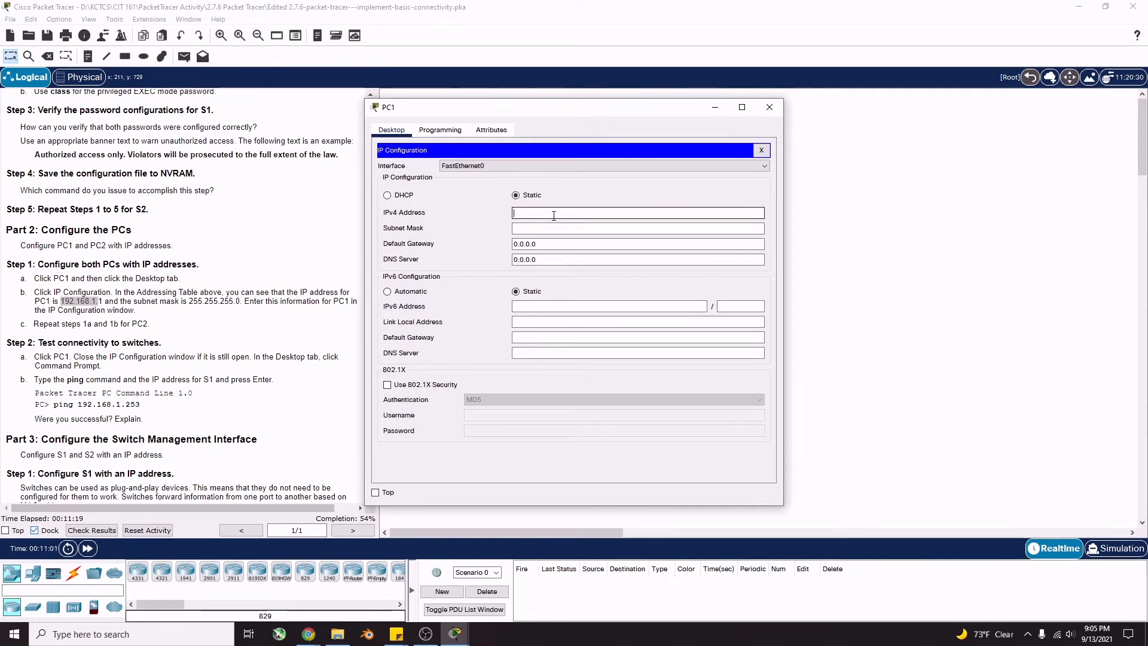
Enter 192.168.1.1 as PC1's IPv4 address and let the 255.255.255.0 mask auto-fill
type("192.168.1.1")
key("Tab")
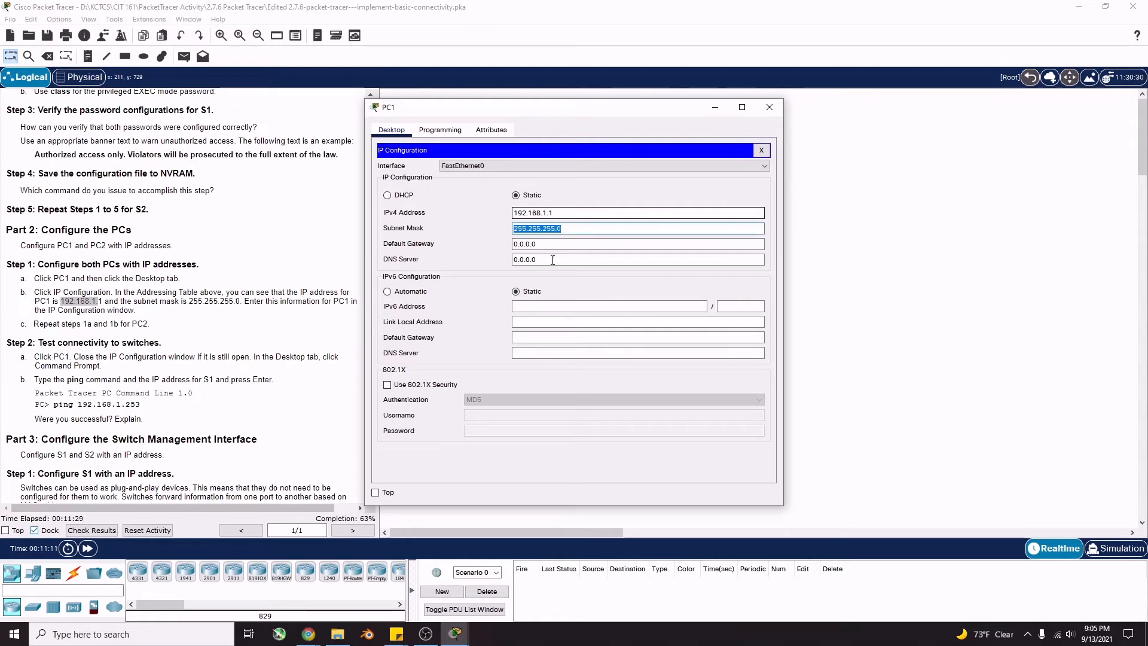
left_click(587, 231)
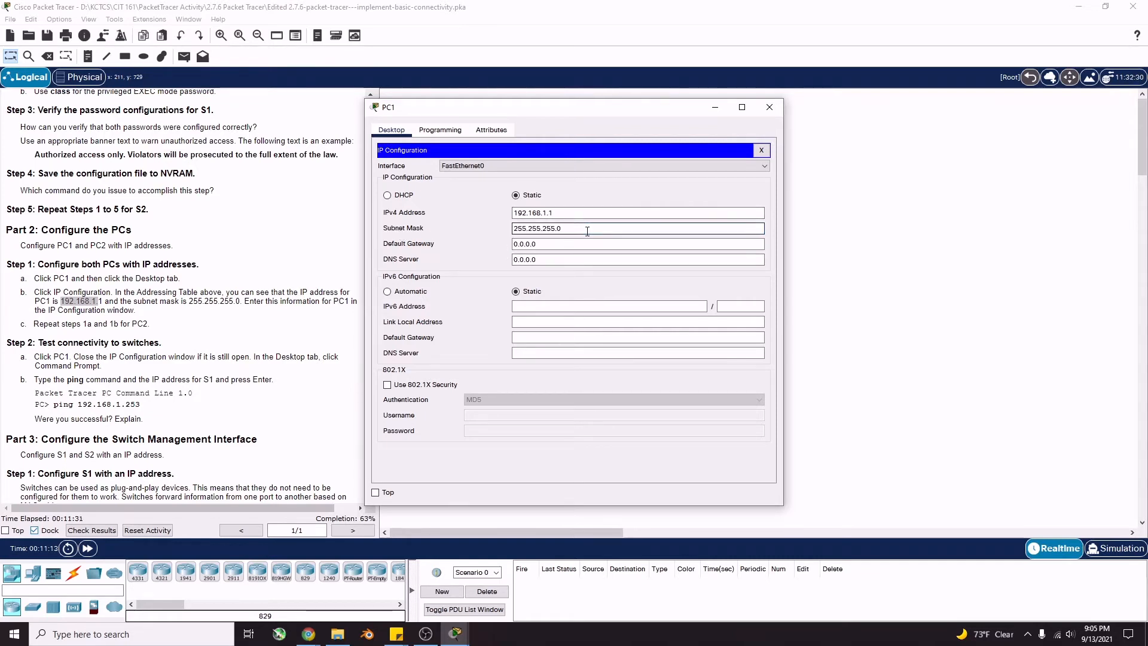
left_click_drag(230, 302, 193, 301)
Reopen PC1's IP Configuration to verify the address, then close PC1's window
mouse_move(455, 633)
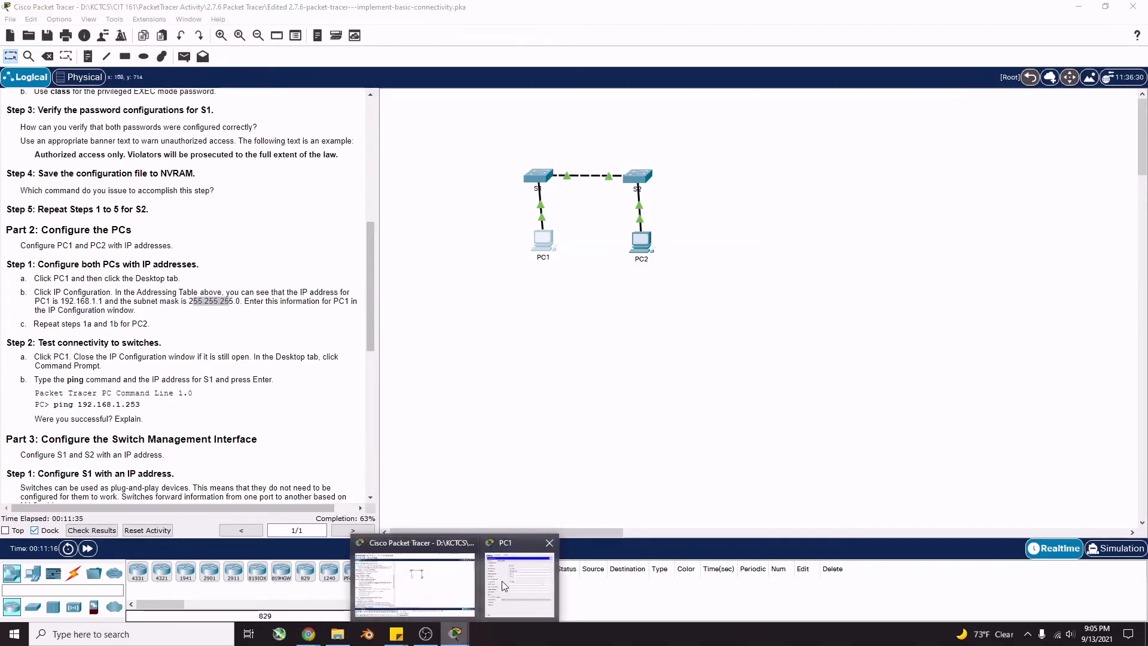
left_click(501, 580)
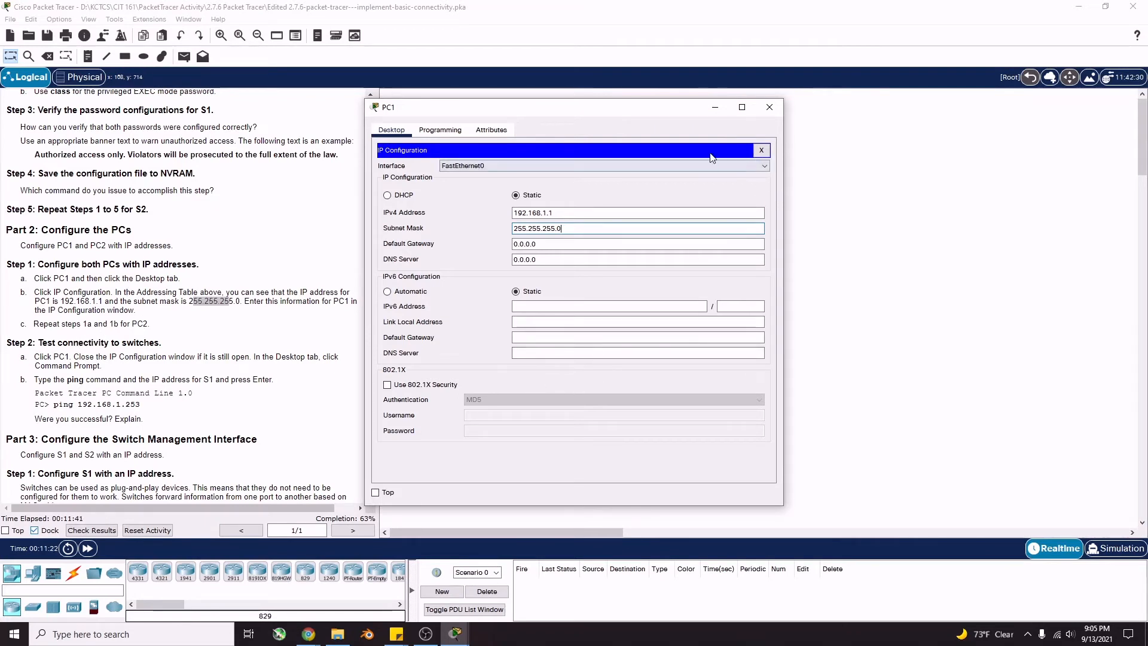
left_click_drag(760, 109, 789, 127)
left_click(799, 125)
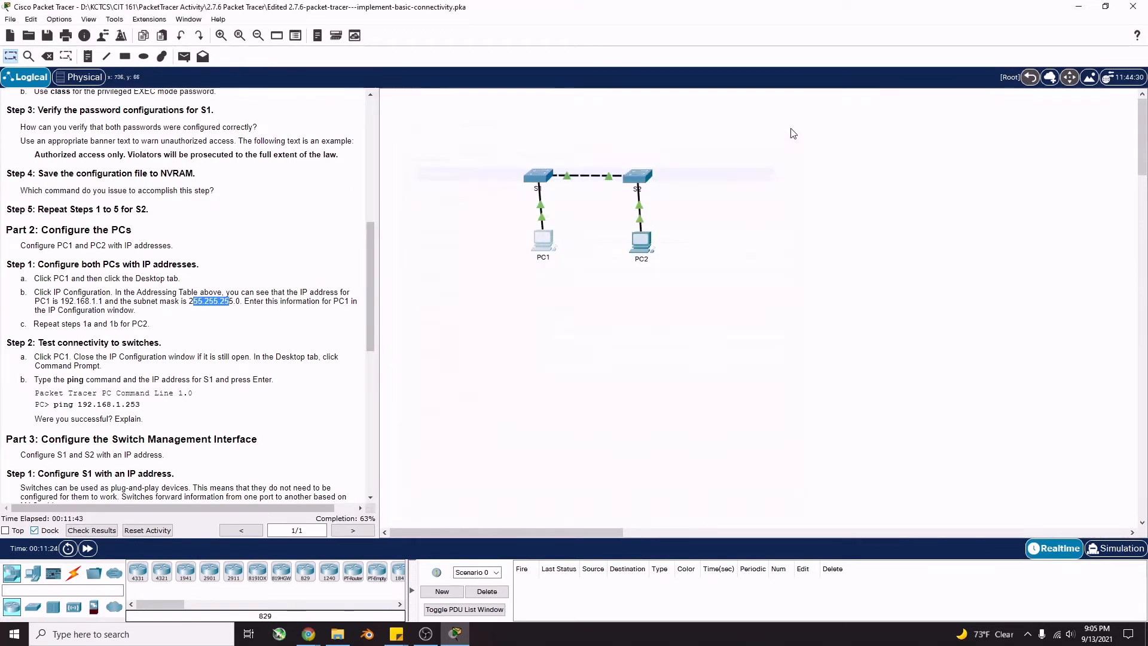
left_click(543, 245)
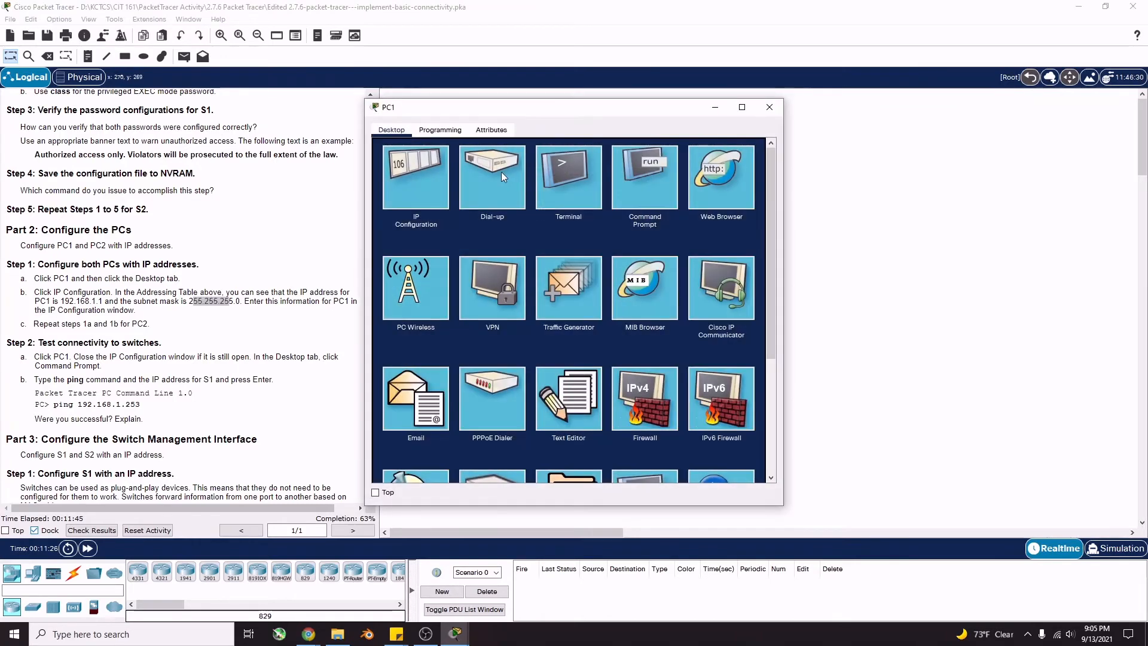
left_click(413, 168)
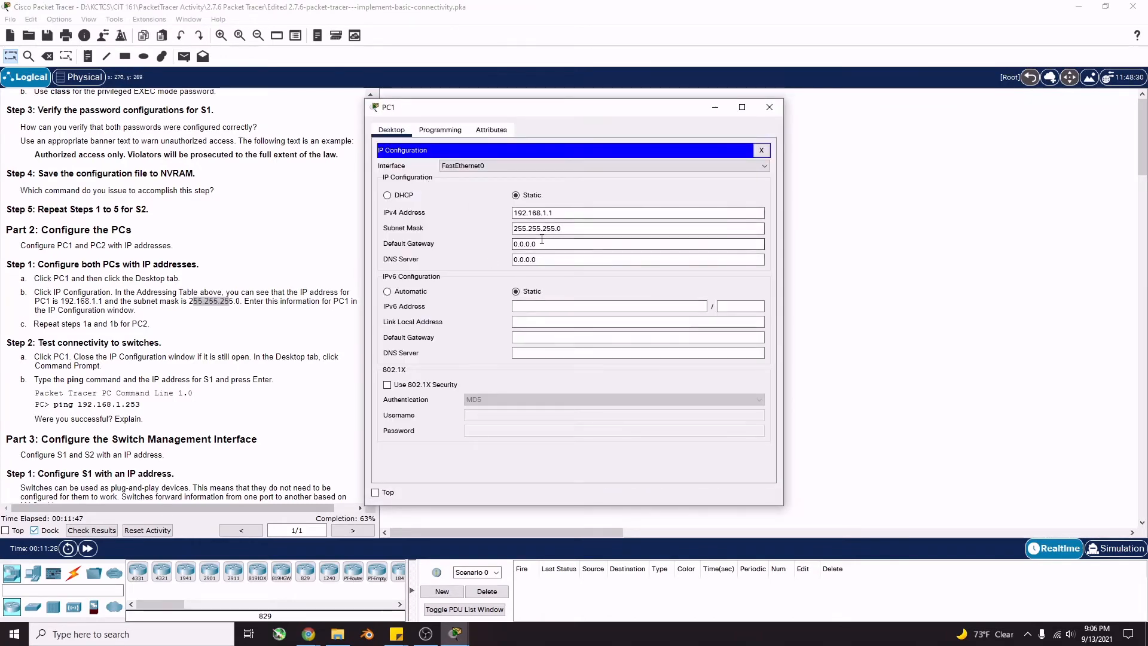
left_click(769, 107)
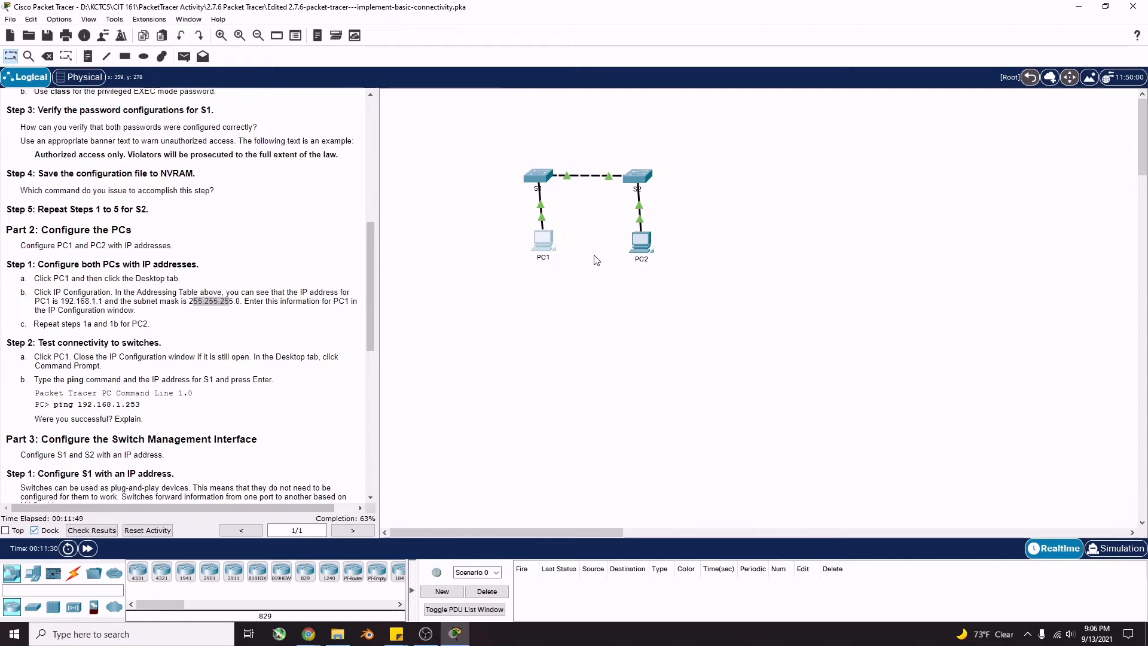
Open PC2's IP Configuration and start entering its IPv4 address
left_click(641, 240)
left_click(432, 191)
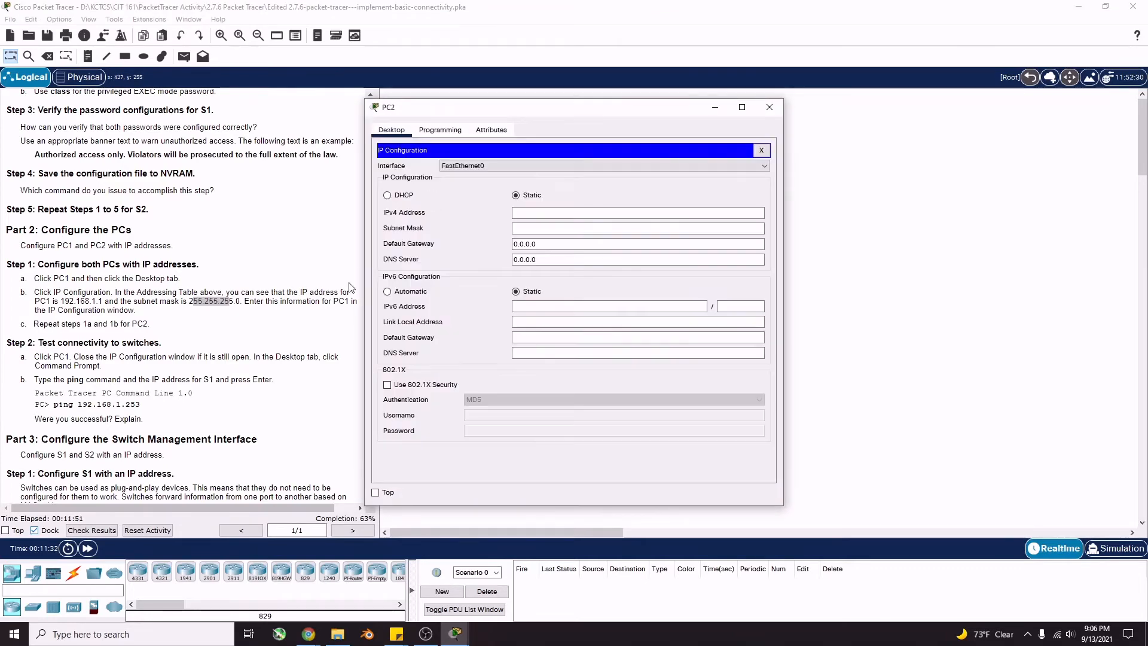
scroll(236, 307, "up", 10)
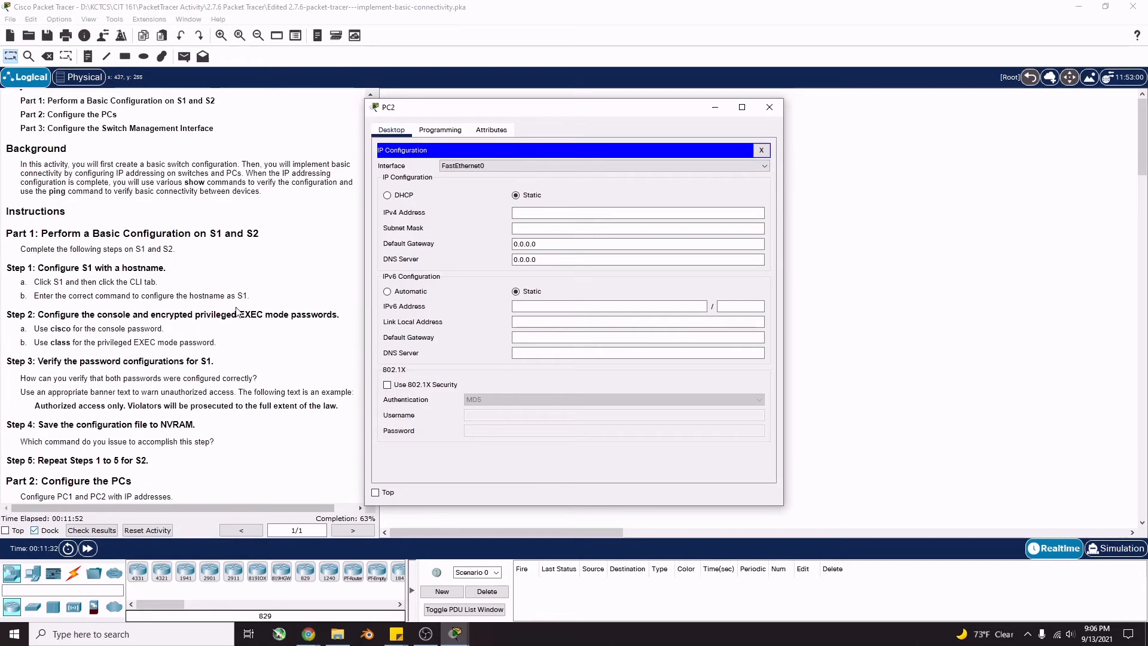
left_click(636, 214)
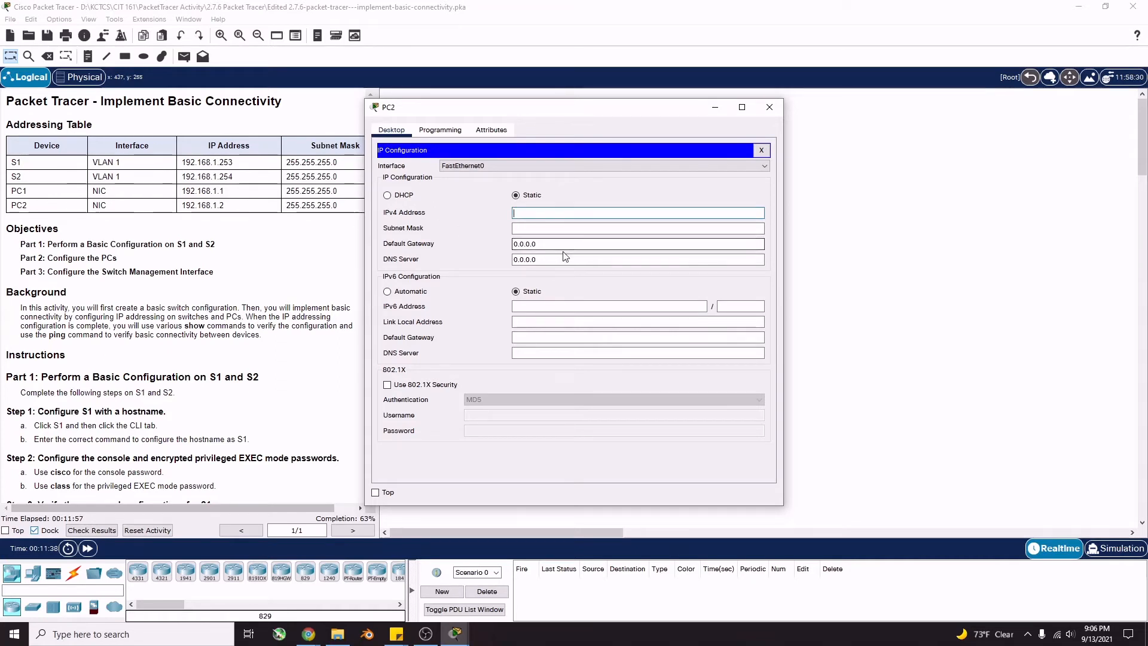
type("19")
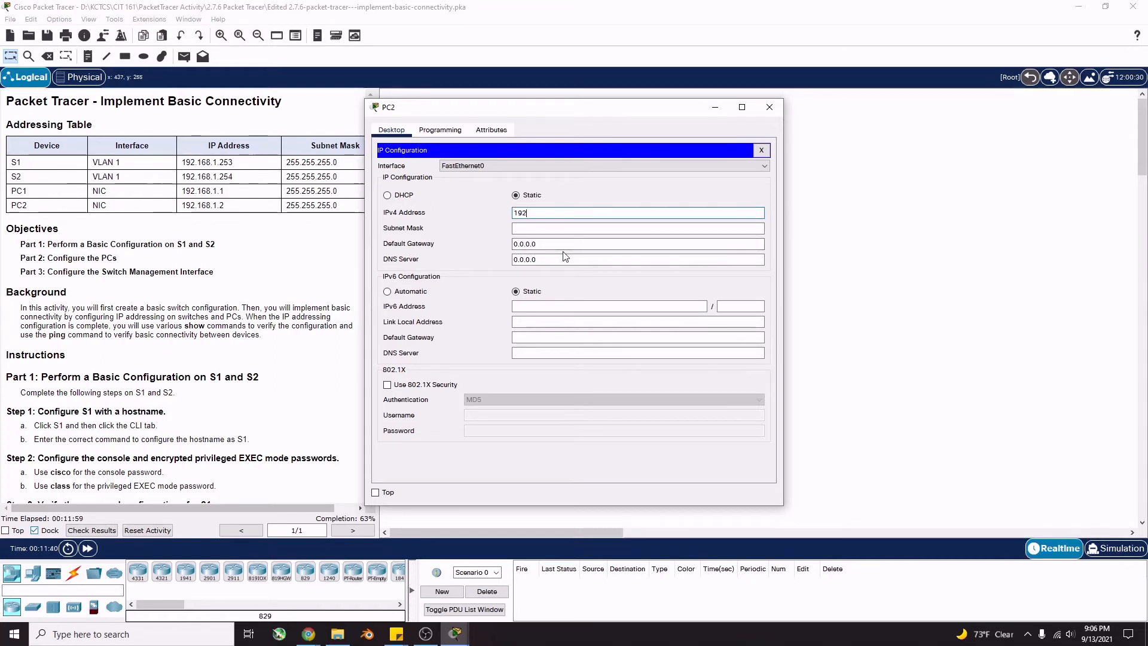
type("2.168.1.1")
key("Tab")
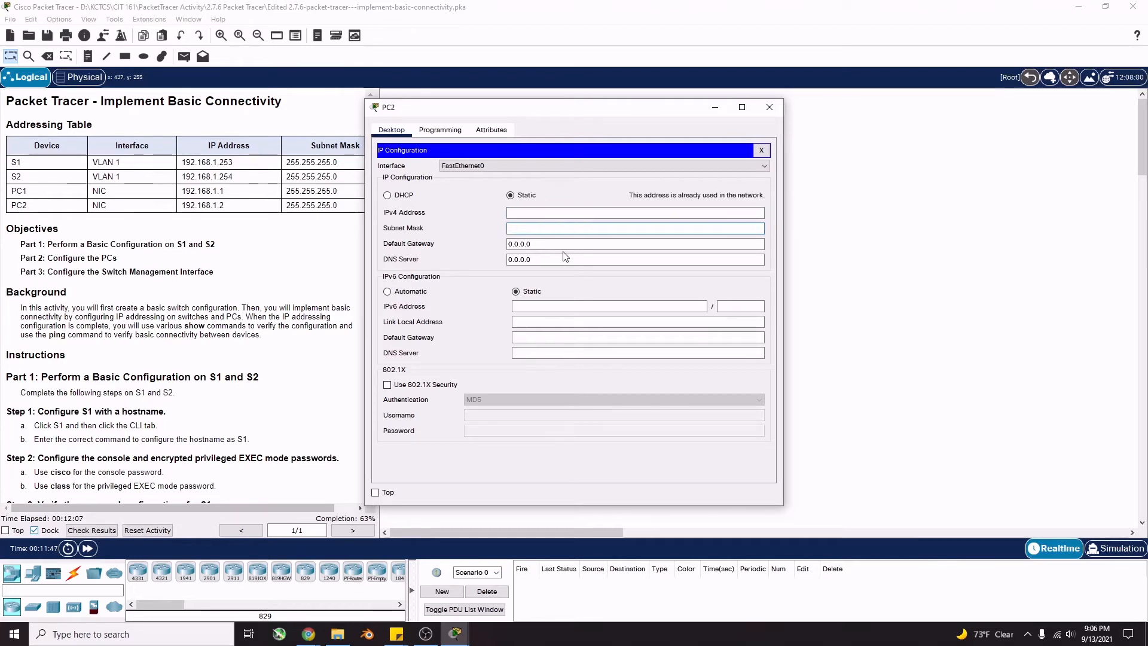
Correct PC2's address to 192.168.1.2 with mask 255.255.255.0 and close the window
left_click(597, 213)
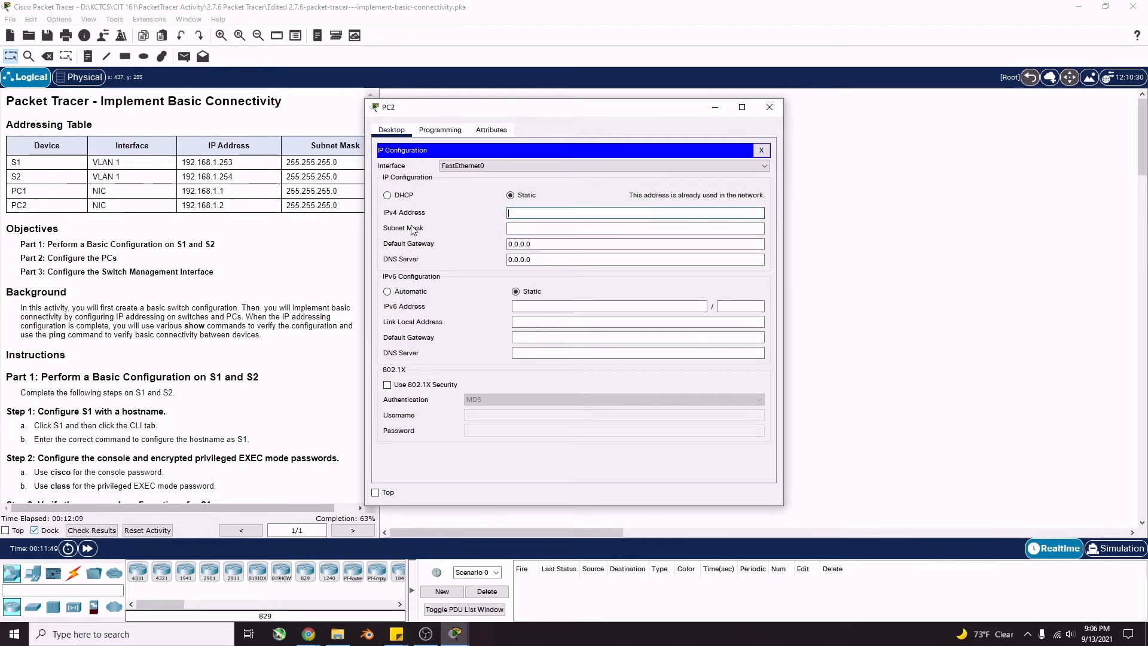
type("192.168.1.2")
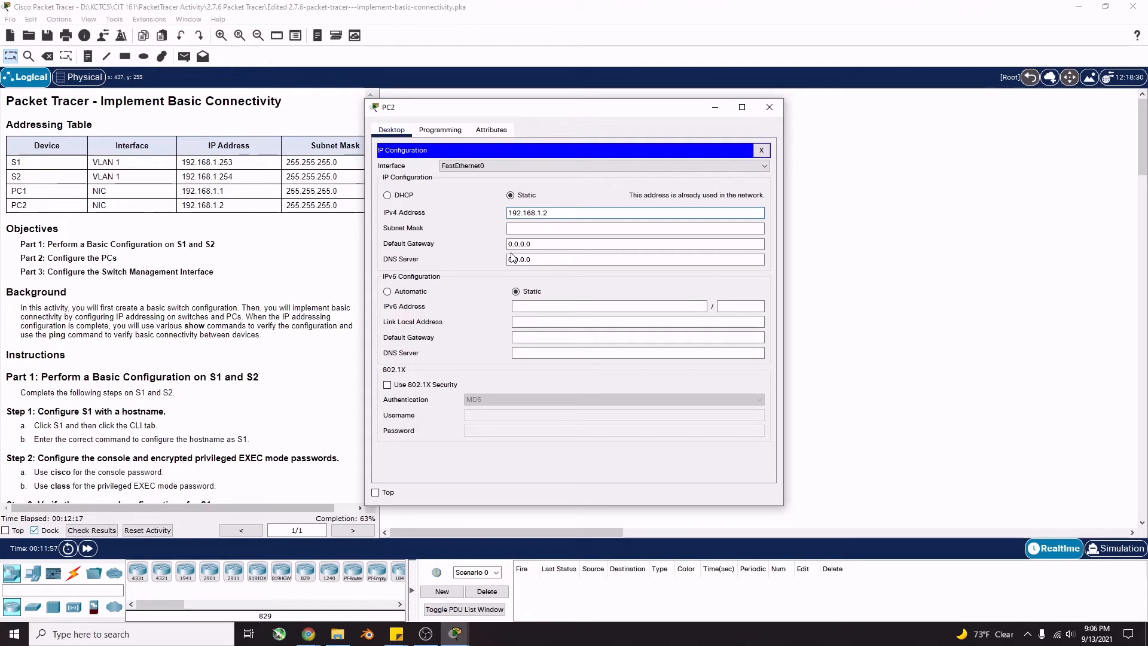
key("Tab")
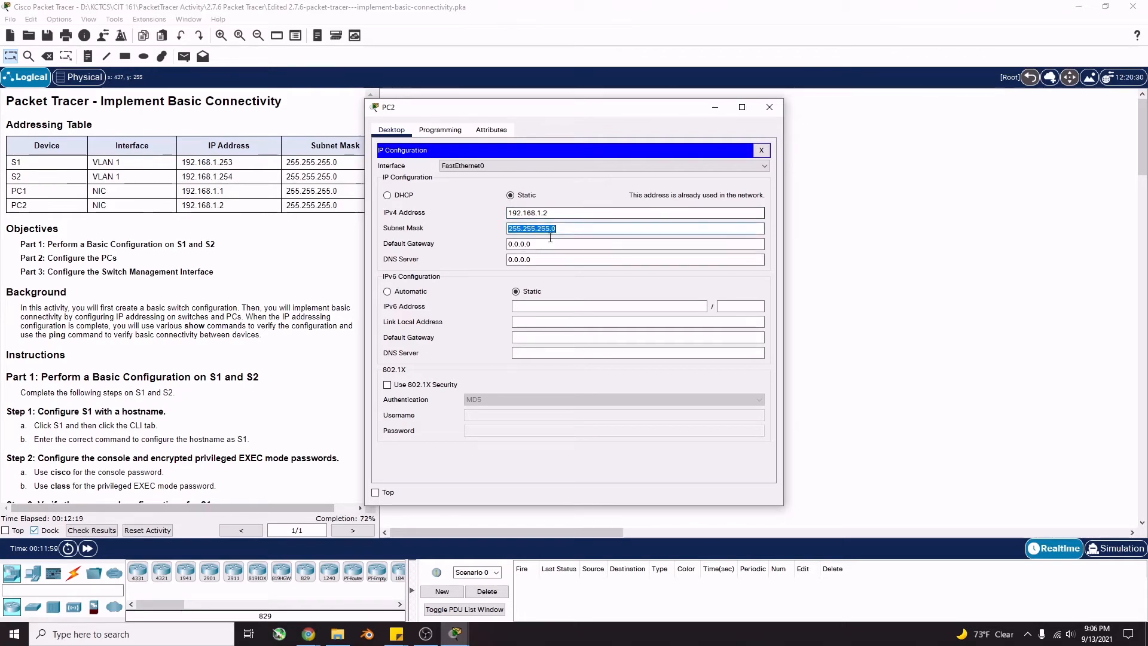
scroll(207, 332, "down", 4)
scroll(207, 331, "down", 4)
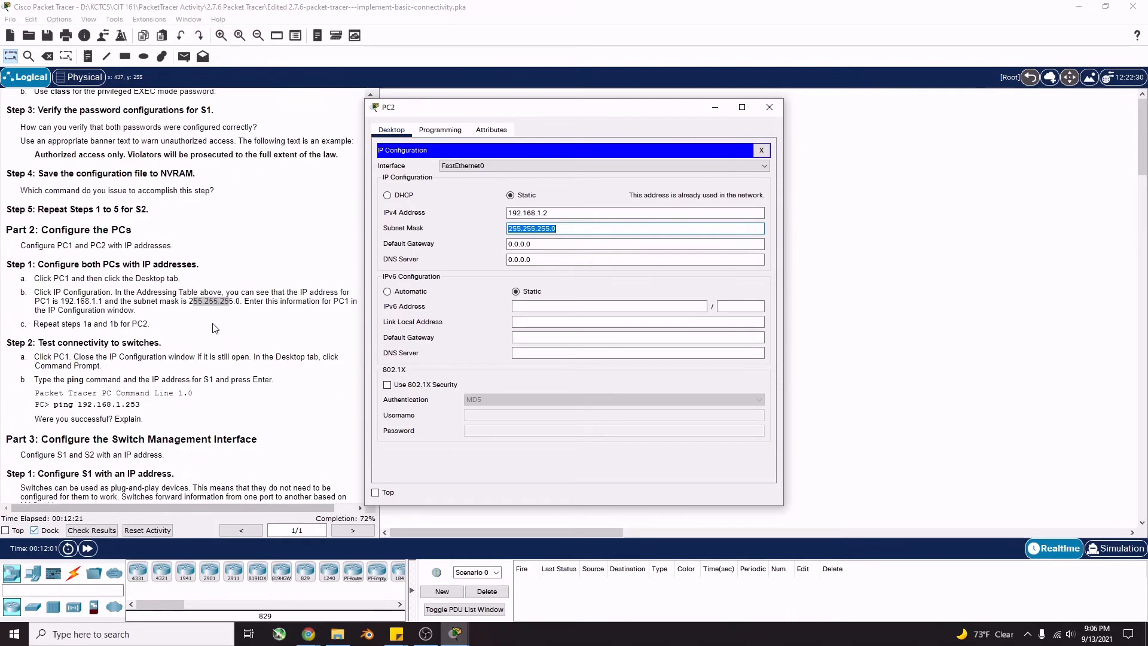
scroll(207, 332, "down", 1)
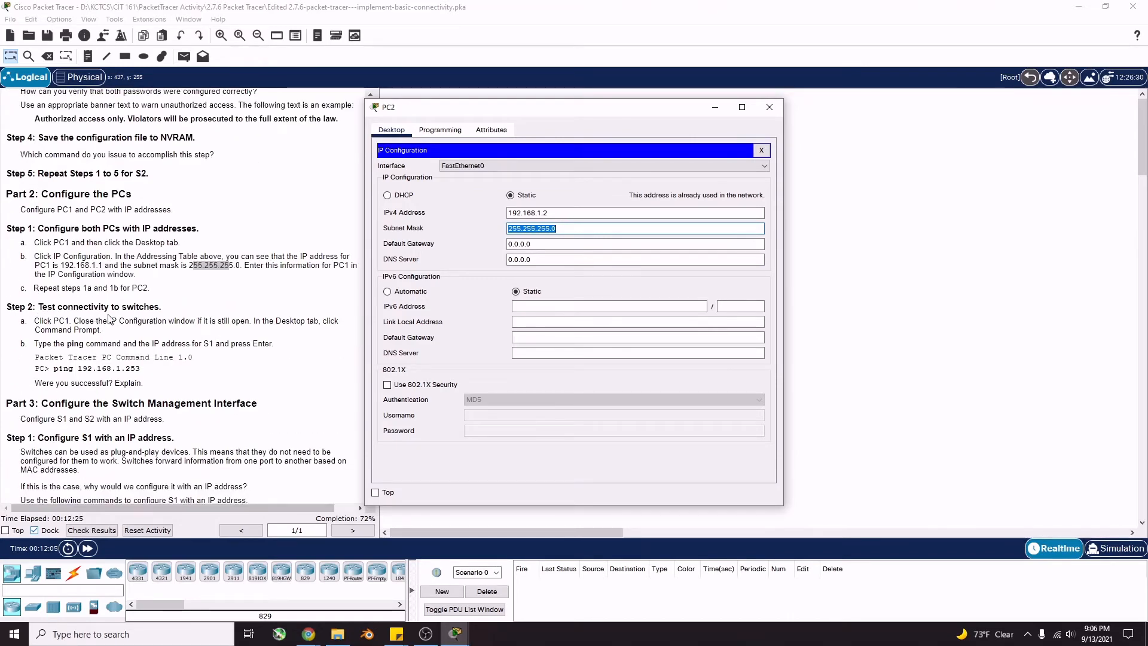
left_click(770, 107)
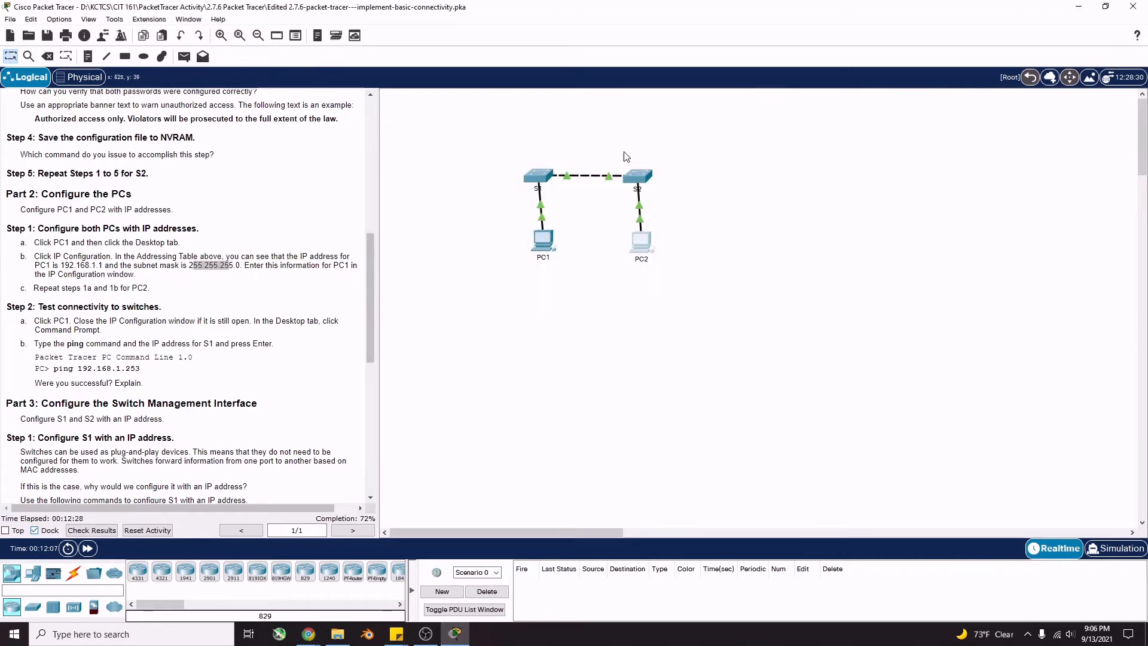
Open PC1's Command Prompt from its Desktop
left_click(540, 240)
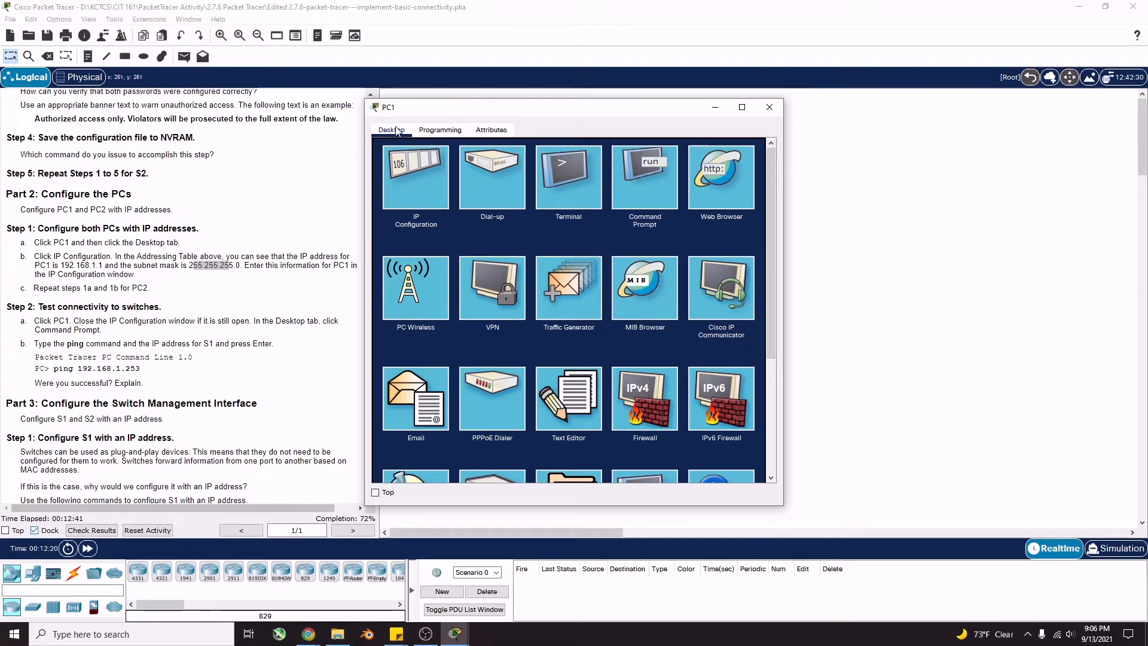
left_click(658, 186)
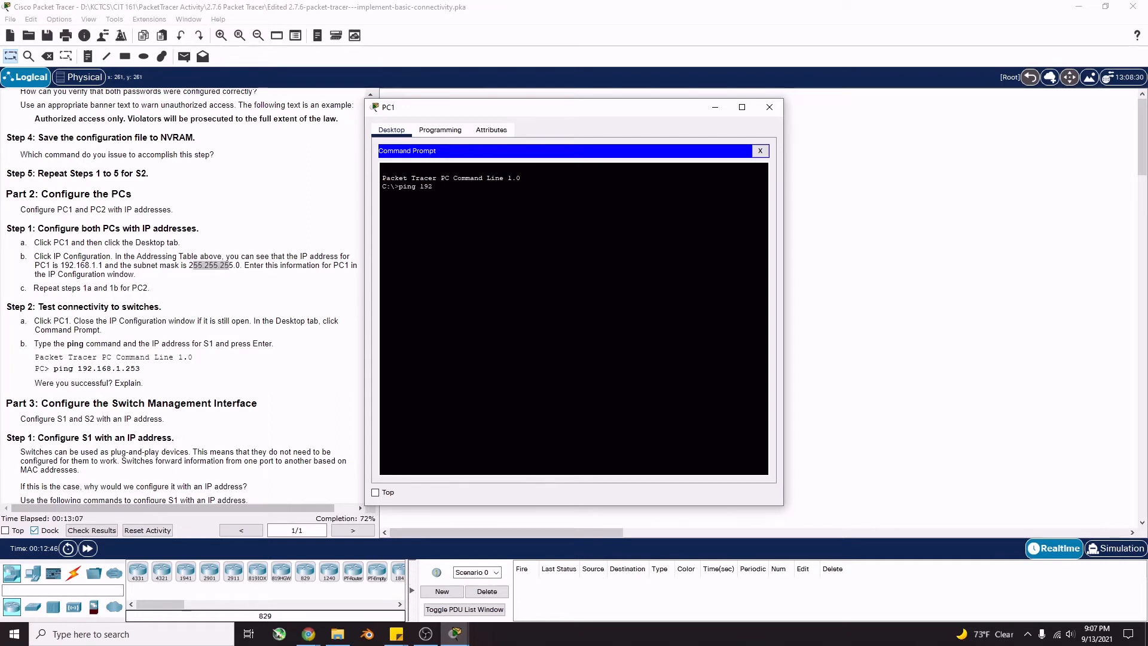
Ping S1 at 192.168.1.253 from PC1, see it time out with 100% loss, and close PC1
type("1.253")
key("Return")
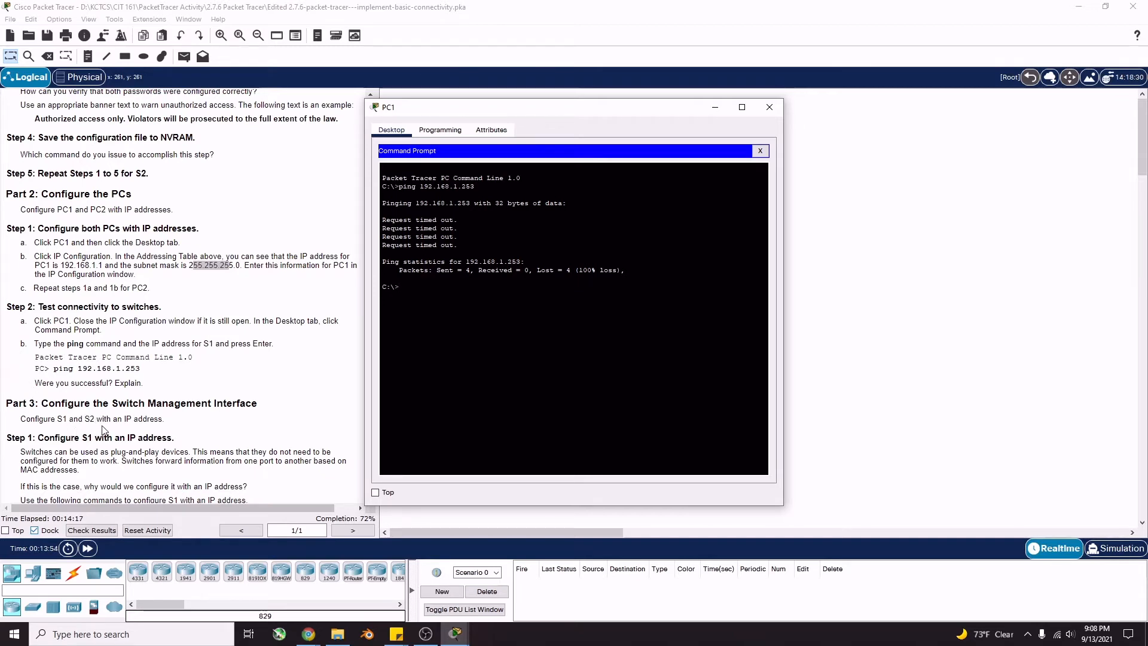
scroll(199, 429, "down", 3)
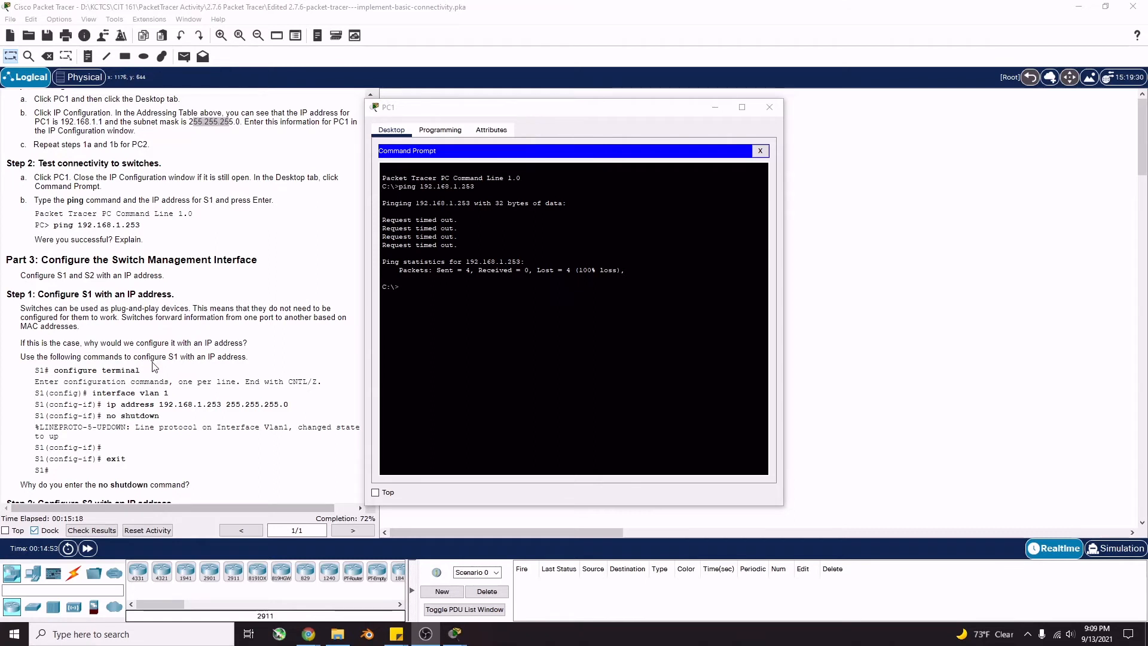
left_click(771, 106)
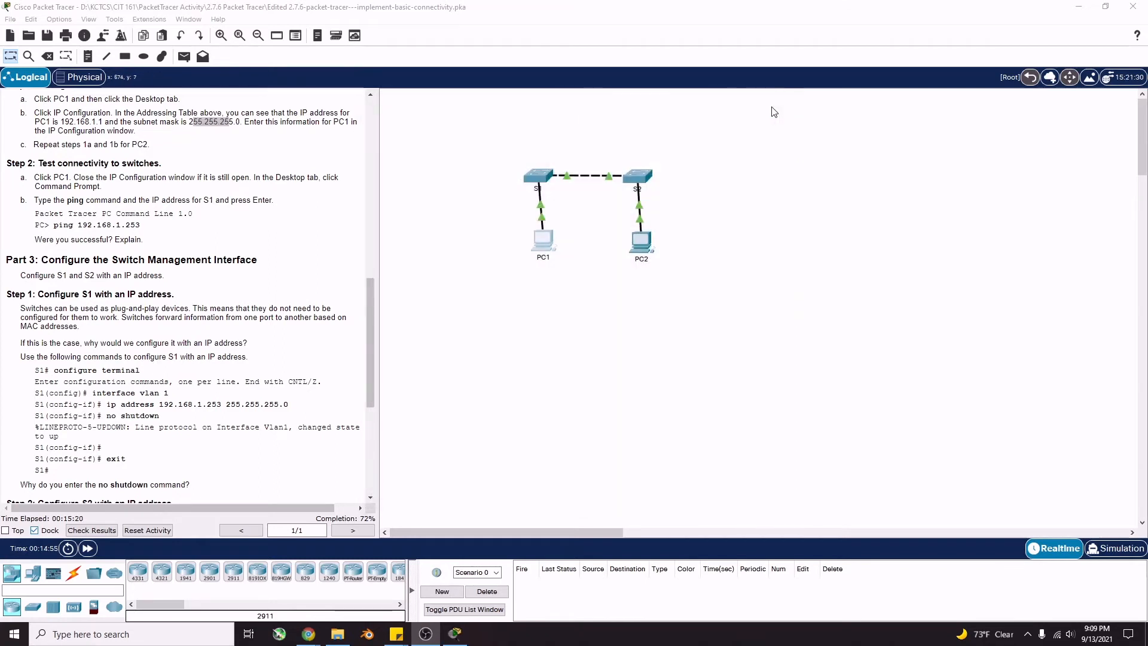
In S1's CLI, enter configure terminal and then interface vlan 1
left_click(561, 182)
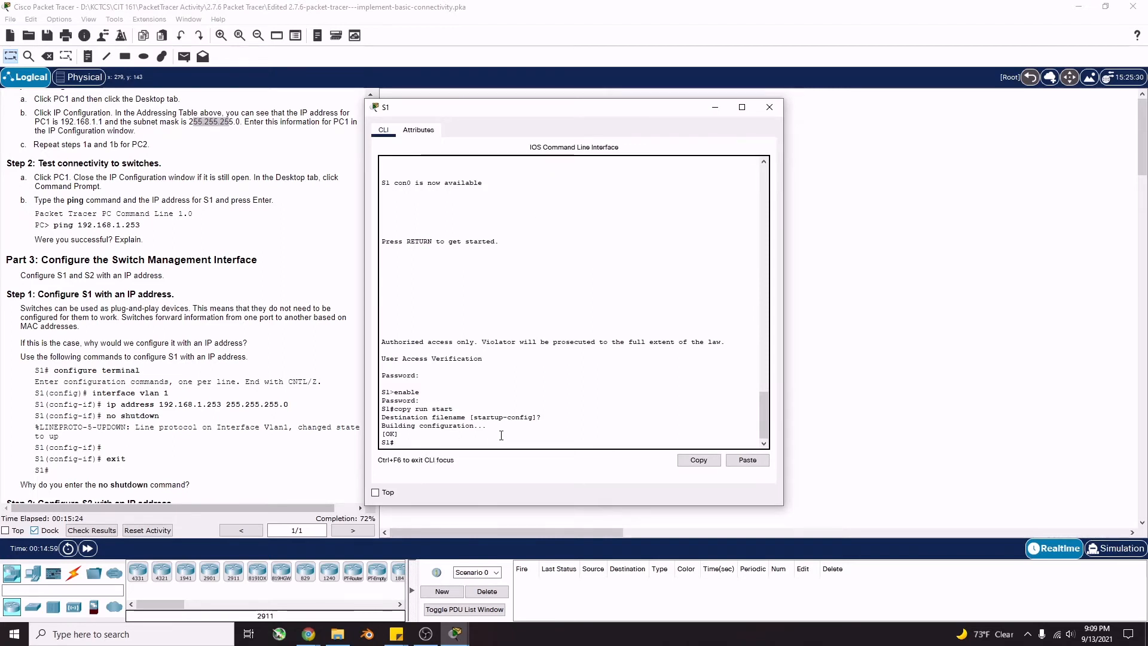
type("configure te")
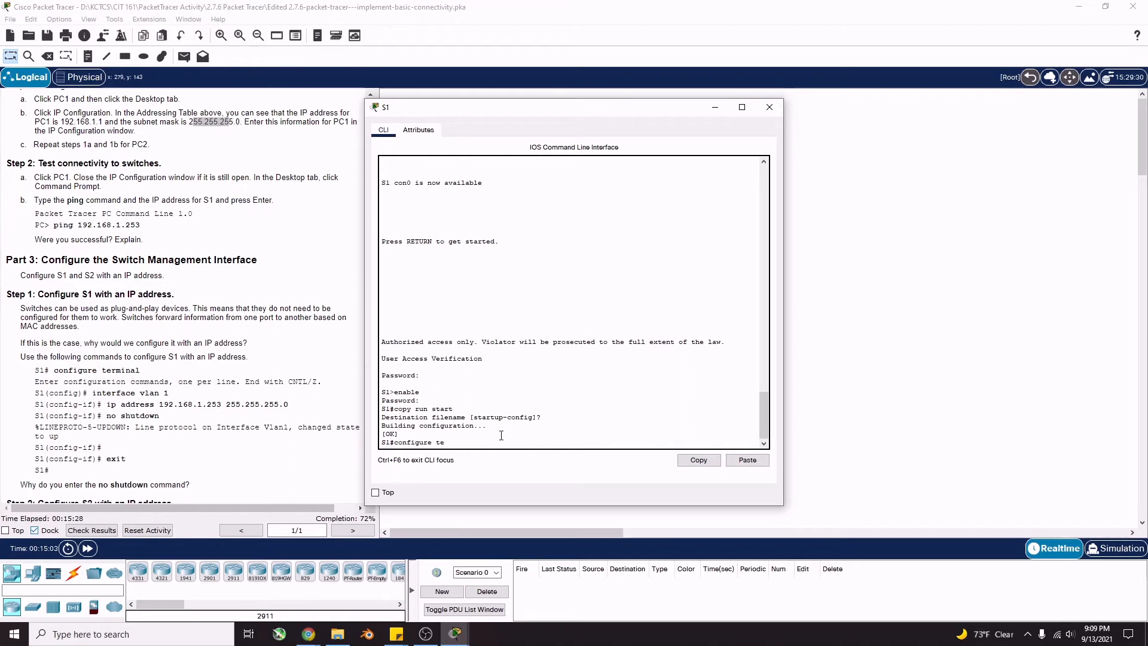
type("rminal")
key("Return")
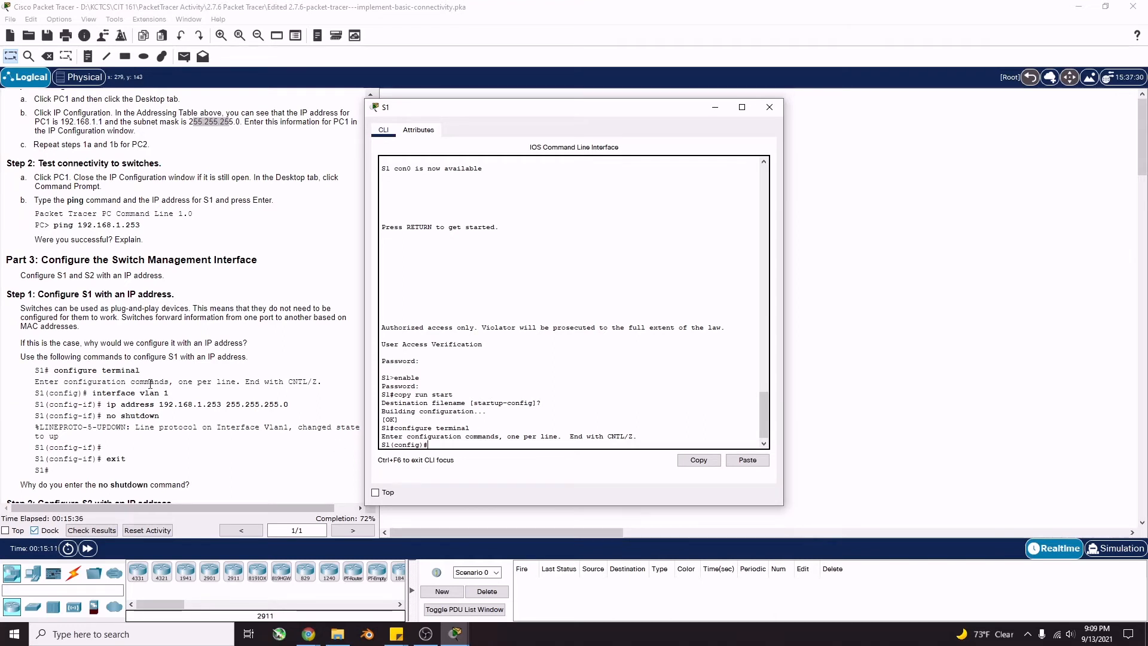
type("interface vlan 1")
key("Return")
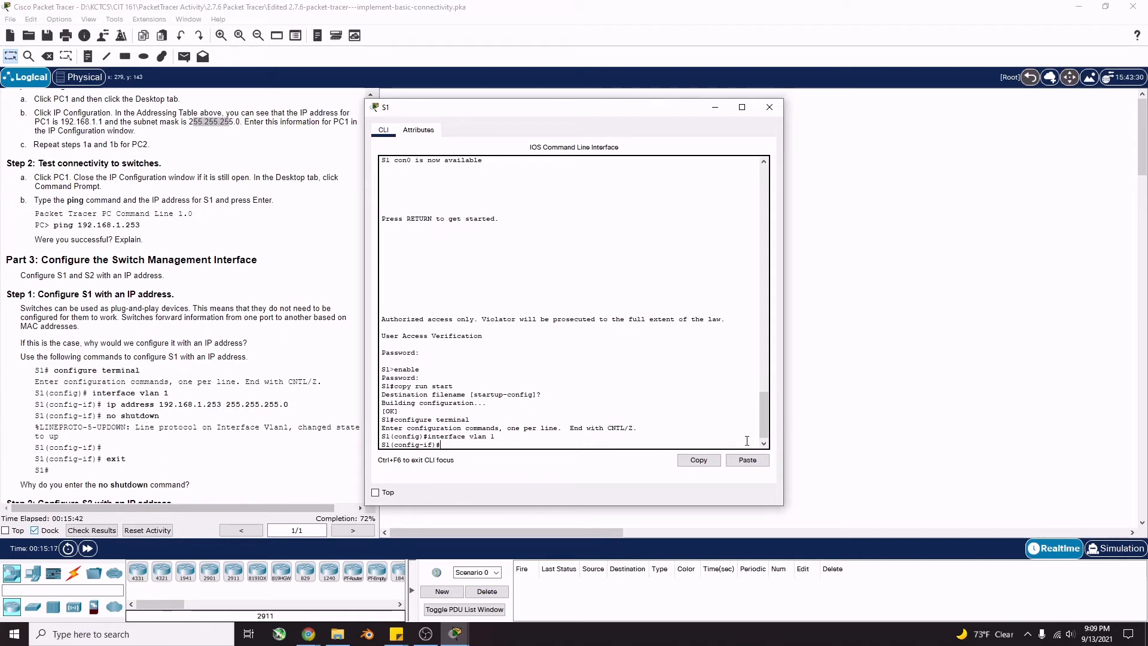
Type ip address 192.168.1.253 255.255.255.0 and check it against the Addressing Table
type("ip address")
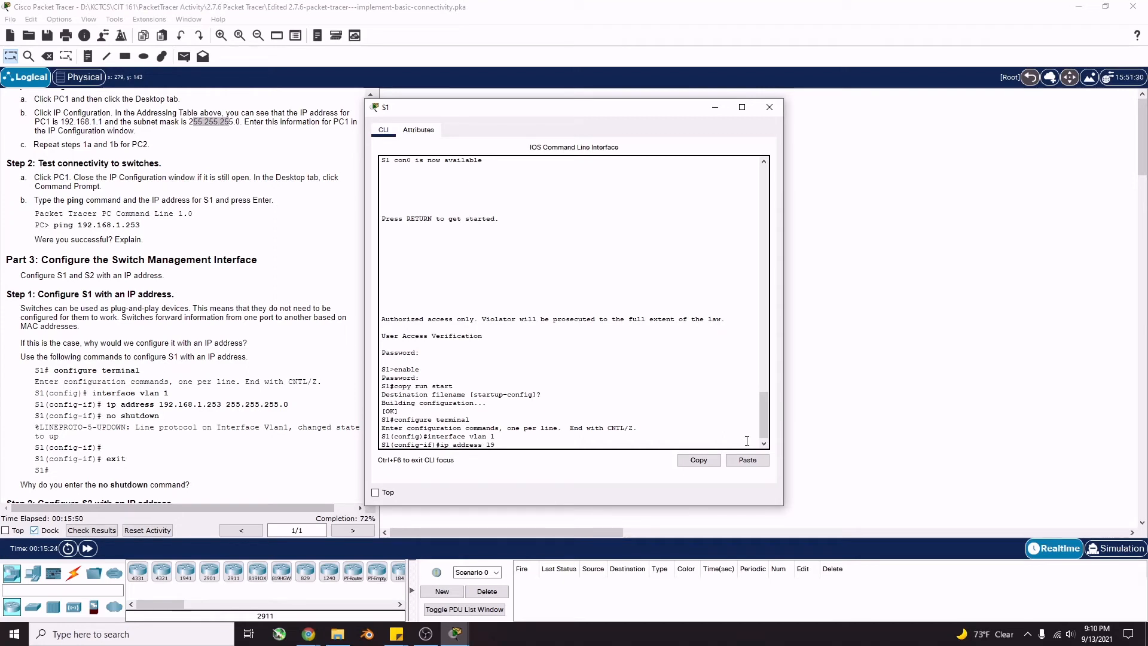
type("192.168.1.25")
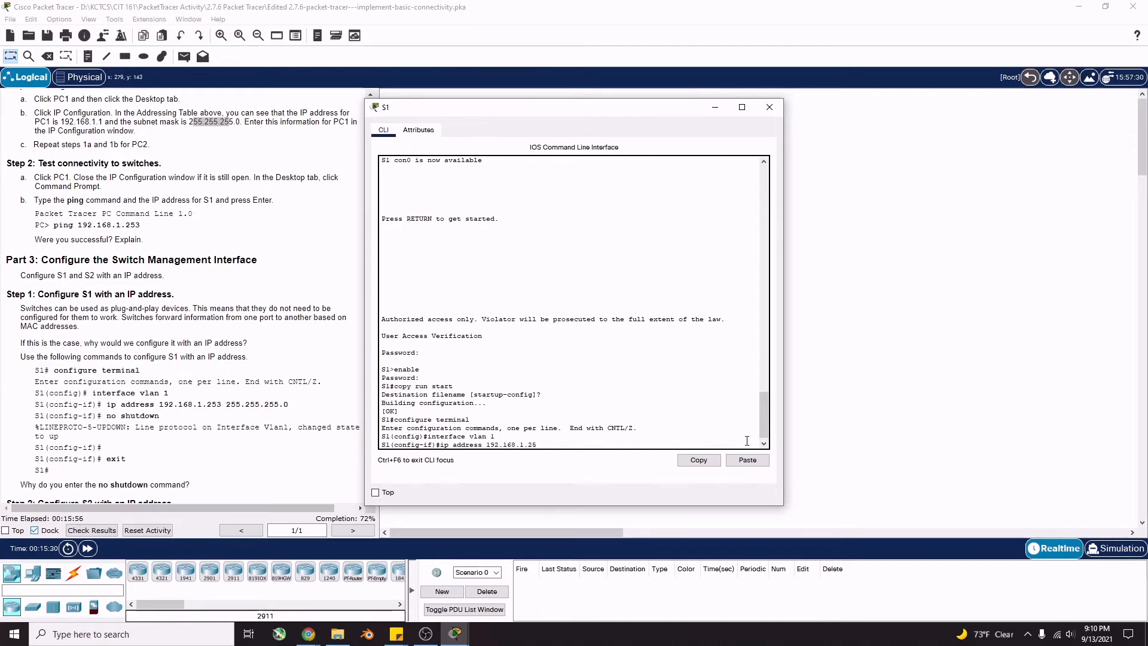
type("3 255.255.255.0")
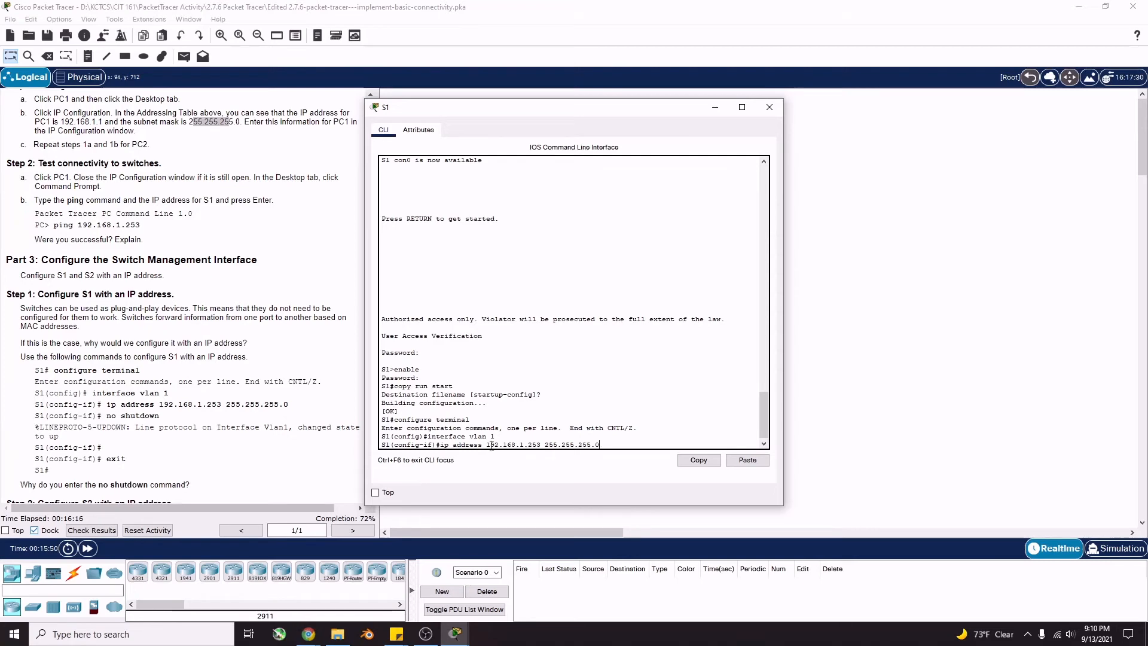
left_click_drag(486, 444, 541, 444)
scroll(164, 314, "up", 1)
scroll(165, 314, "up", 10)
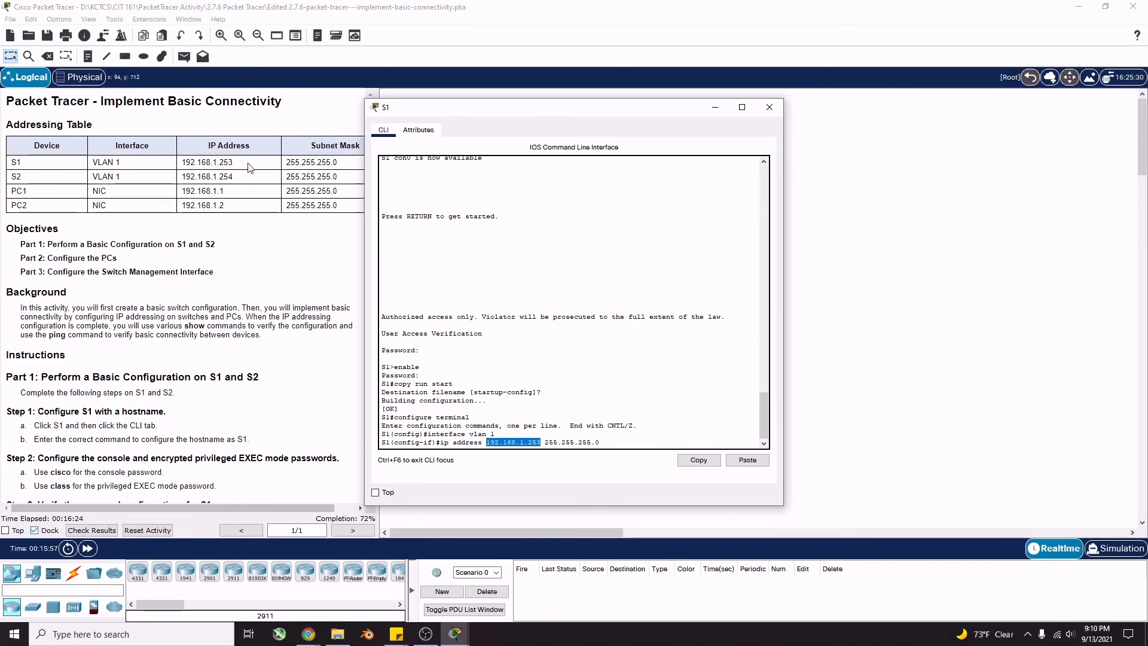
scroll(233, 300, "down", 20)
scroll(233, 300, "down", 3)
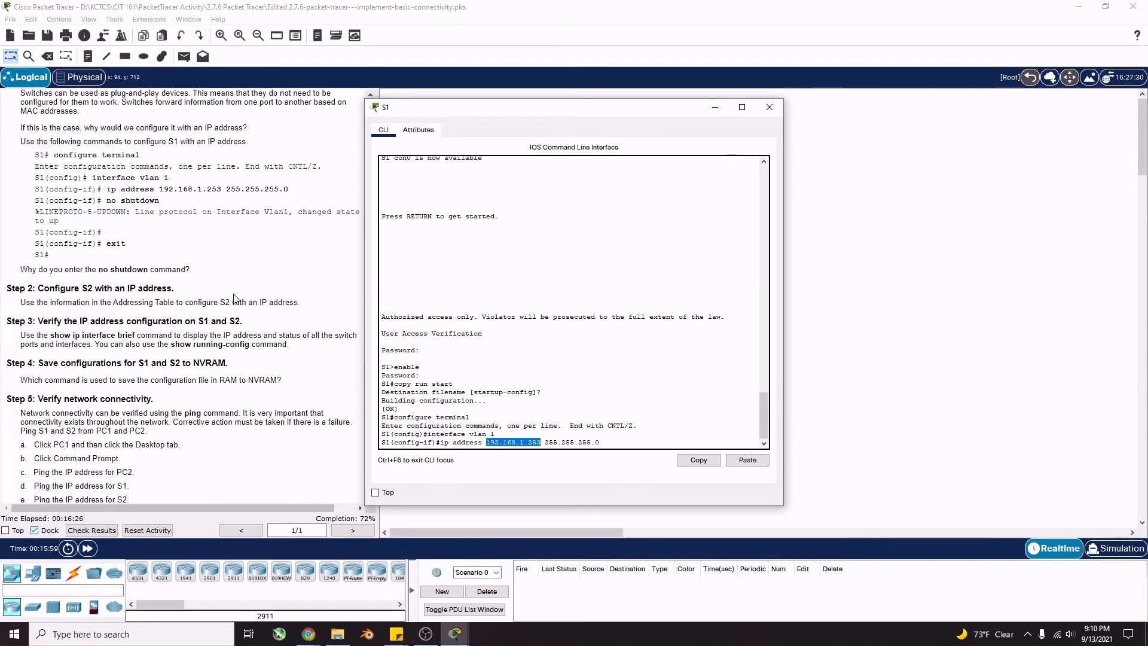
scroll(235, 299, "up", 3)
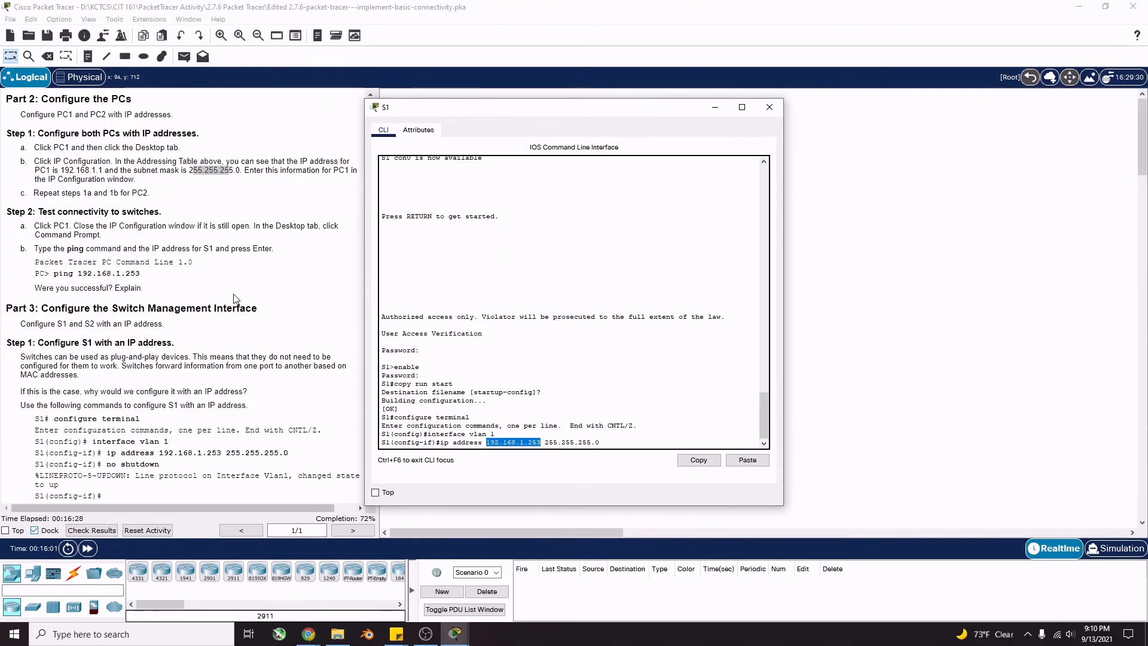
scroll(231, 302, "down", 2)
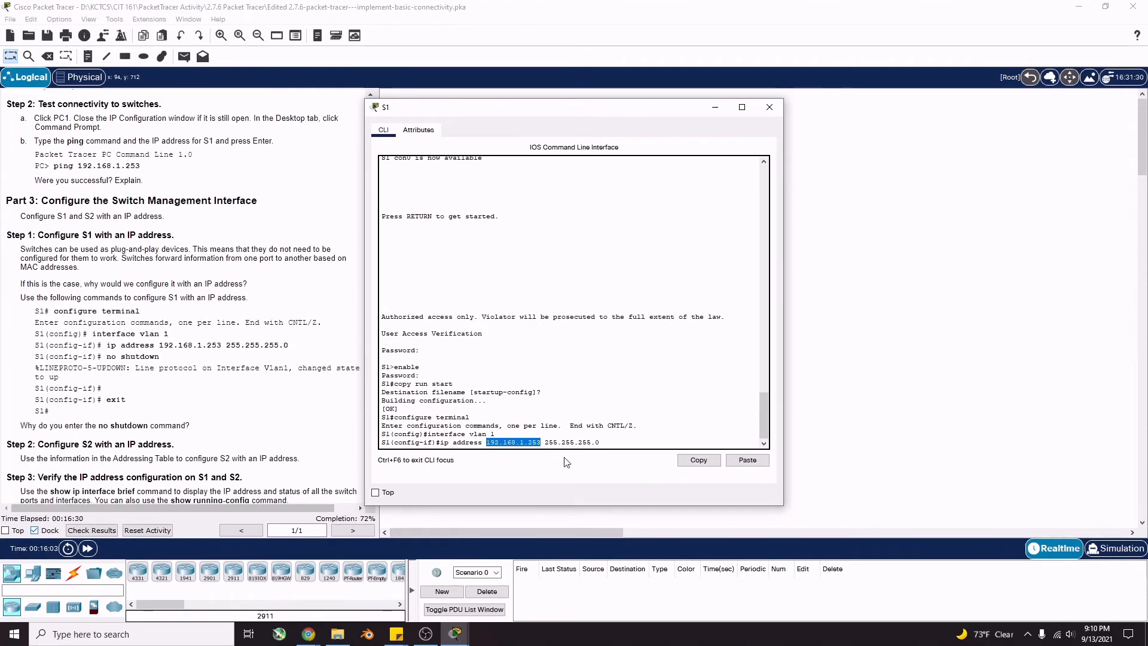
left_click(608, 442)
Apply 192.168.1.253 255.255.255.0 to S1's VLAN 1, enable it with no shutdown, exit, and close S1
key("Return")
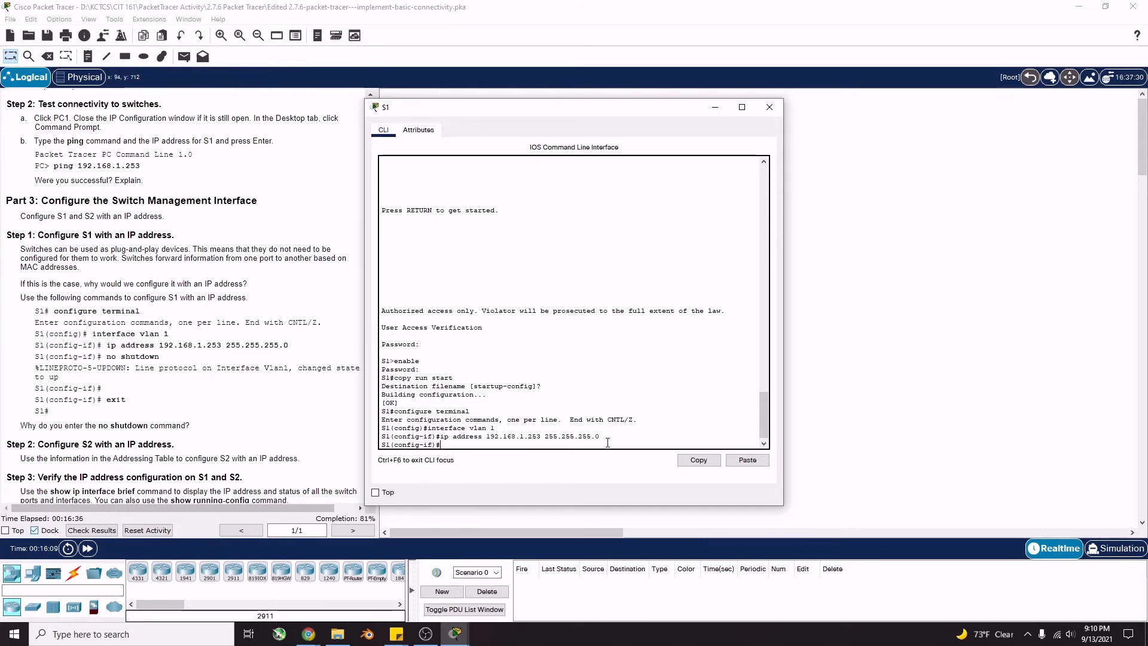
type("no shutdown")
key("Return")
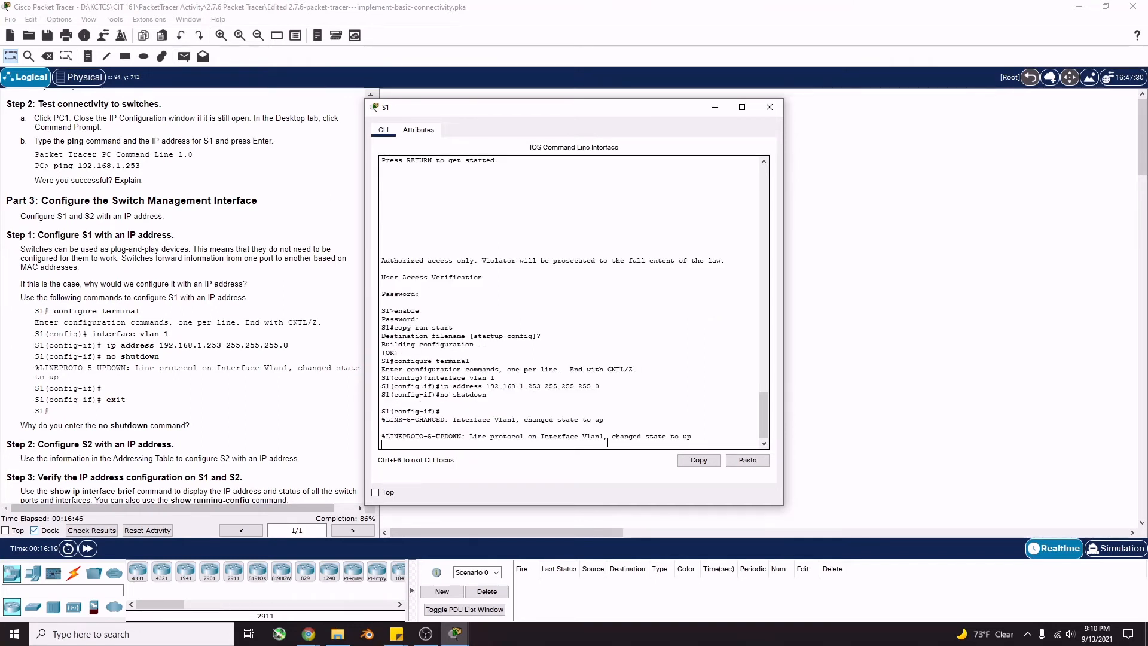
key("Return")
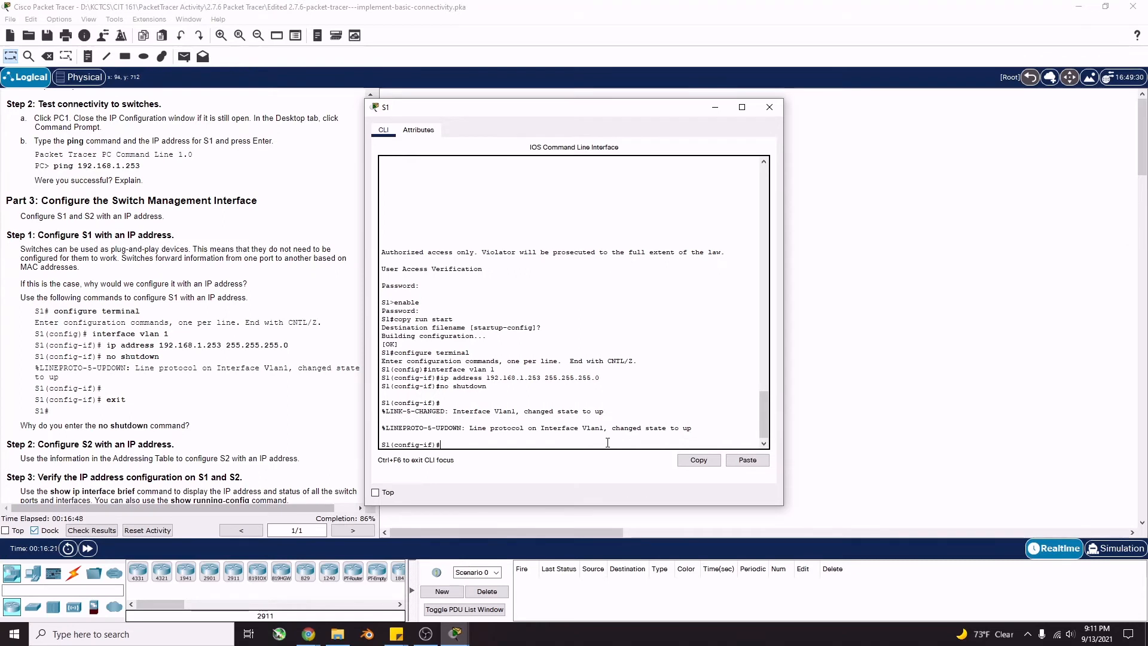
type("exit")
key("Return")
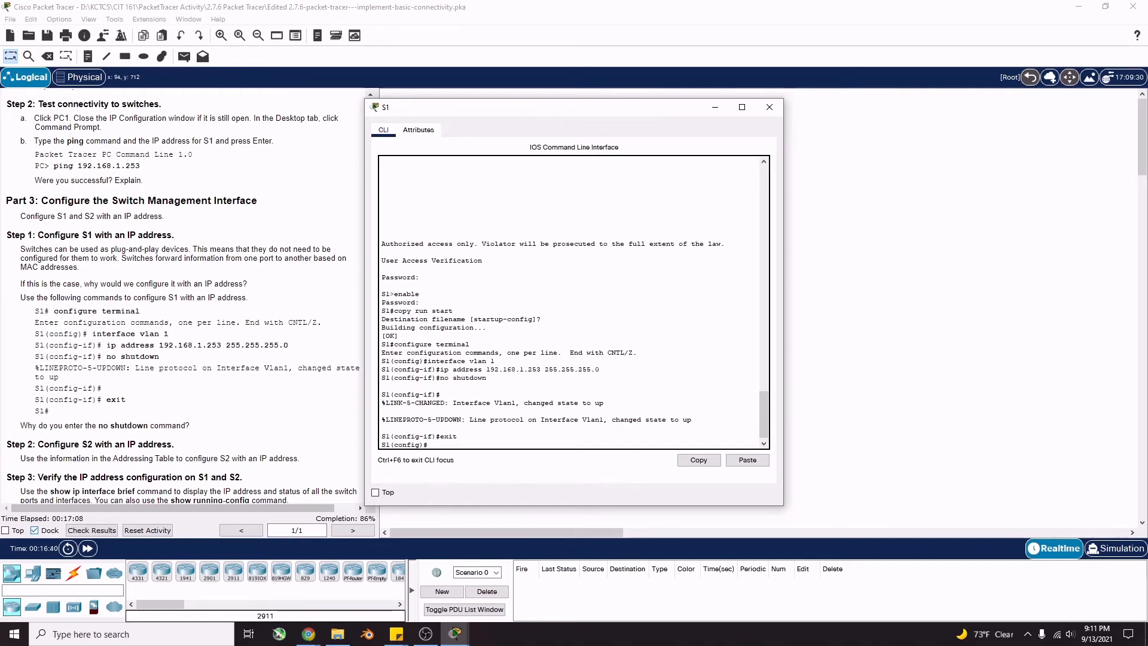
scroll(302, 485, "down", 2)
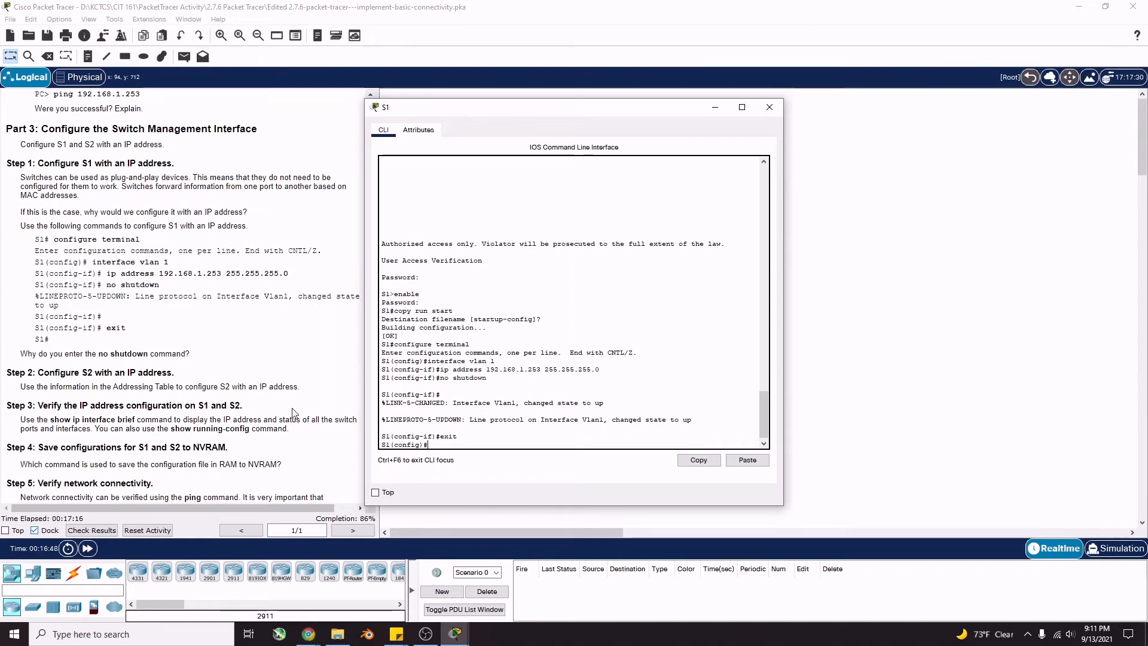
left_click(770, 107)
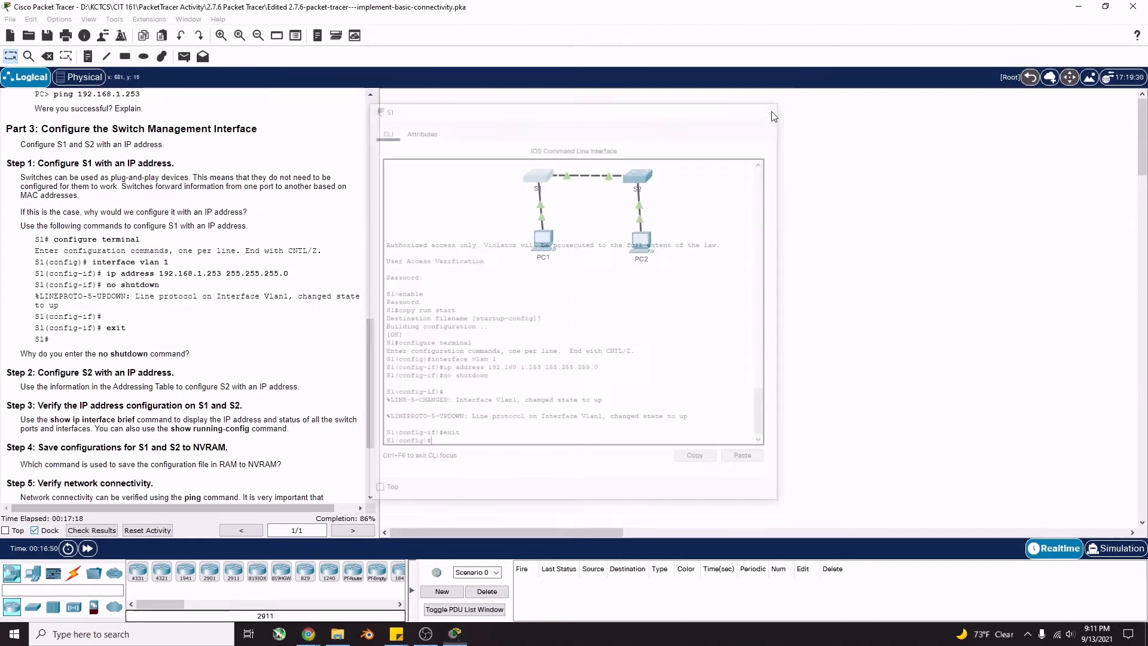
On S2's CLI, enter global configuration and select interface VLAN 1
left_click(640, 179)
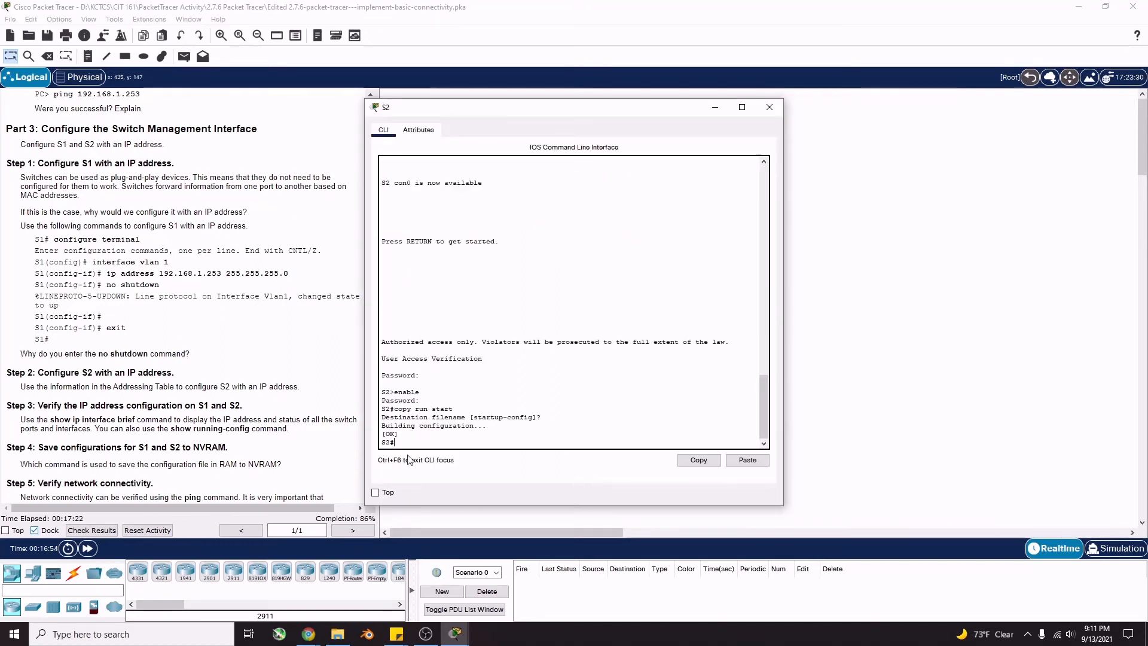
type("configure termina")
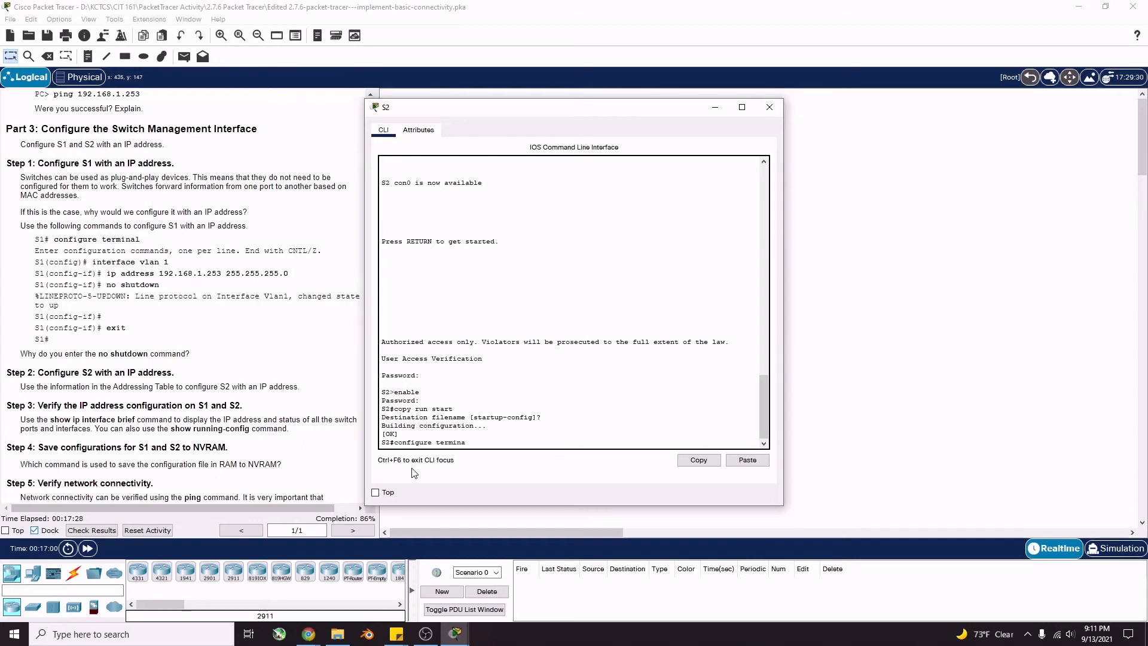
type("l")
key("Return")
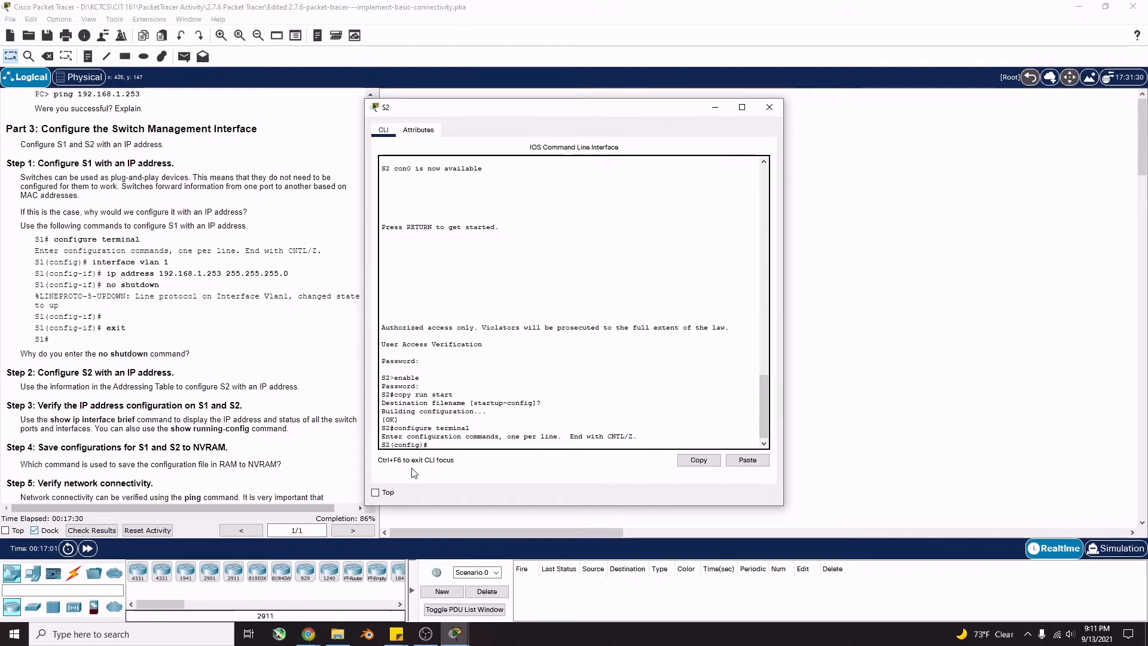
type("interfac vlan 1")
key("Return")
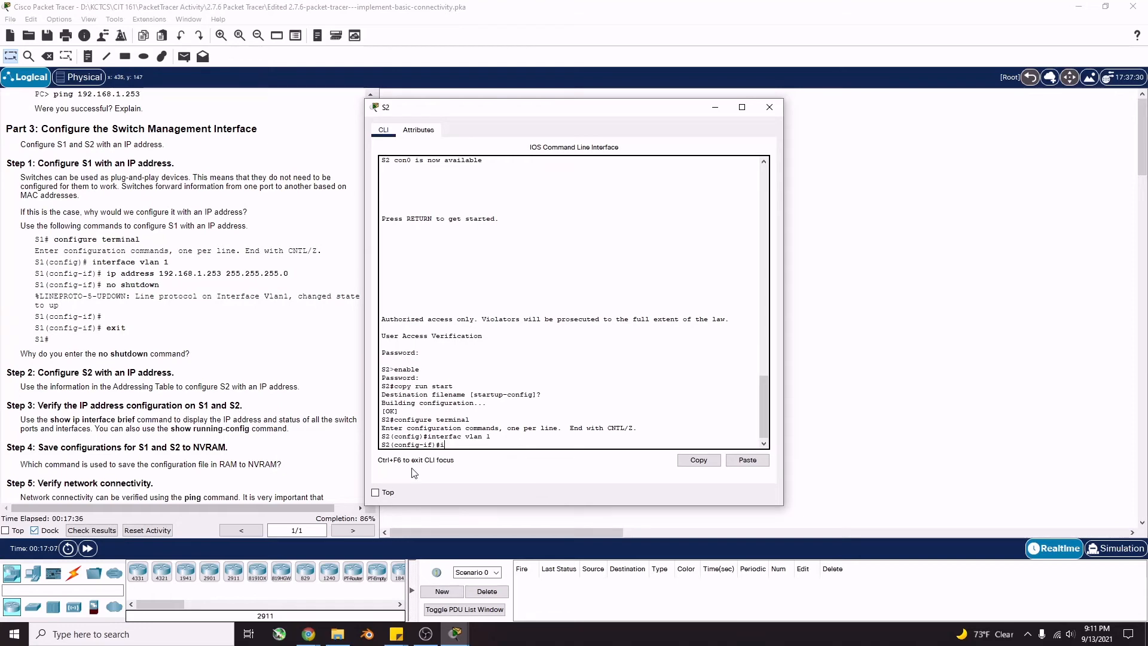
Assign IP address 192.168.1.254 255.255.255.0 to S2's VLAN 1 interface
type("ip address")
scroll(279, 342, "up", 15)
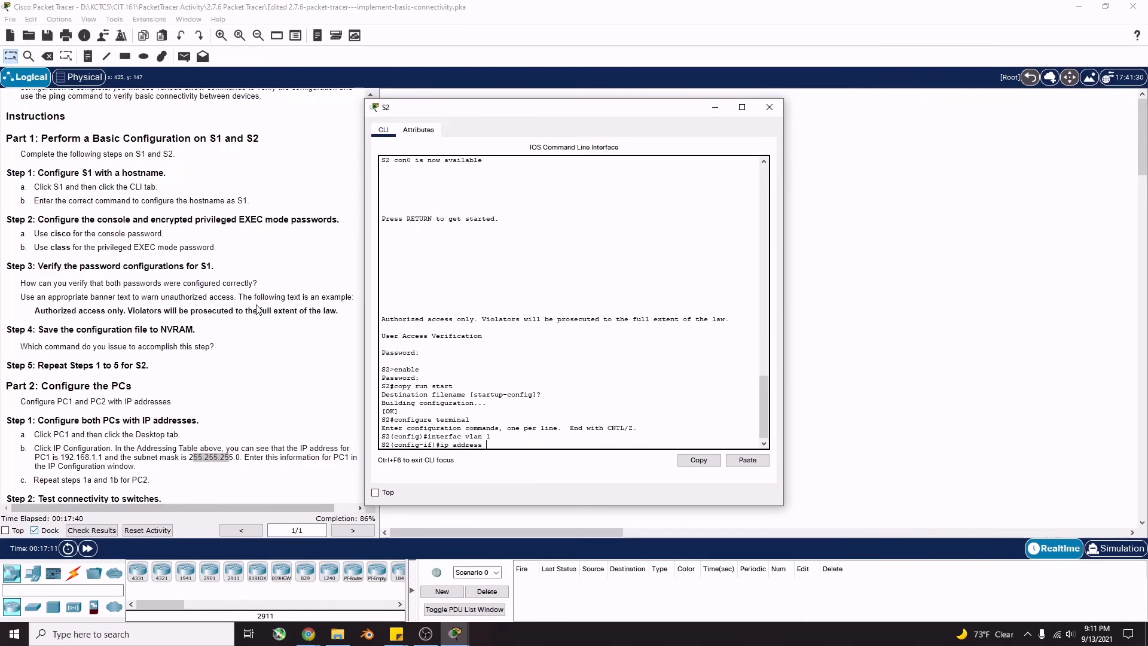
type("ess")
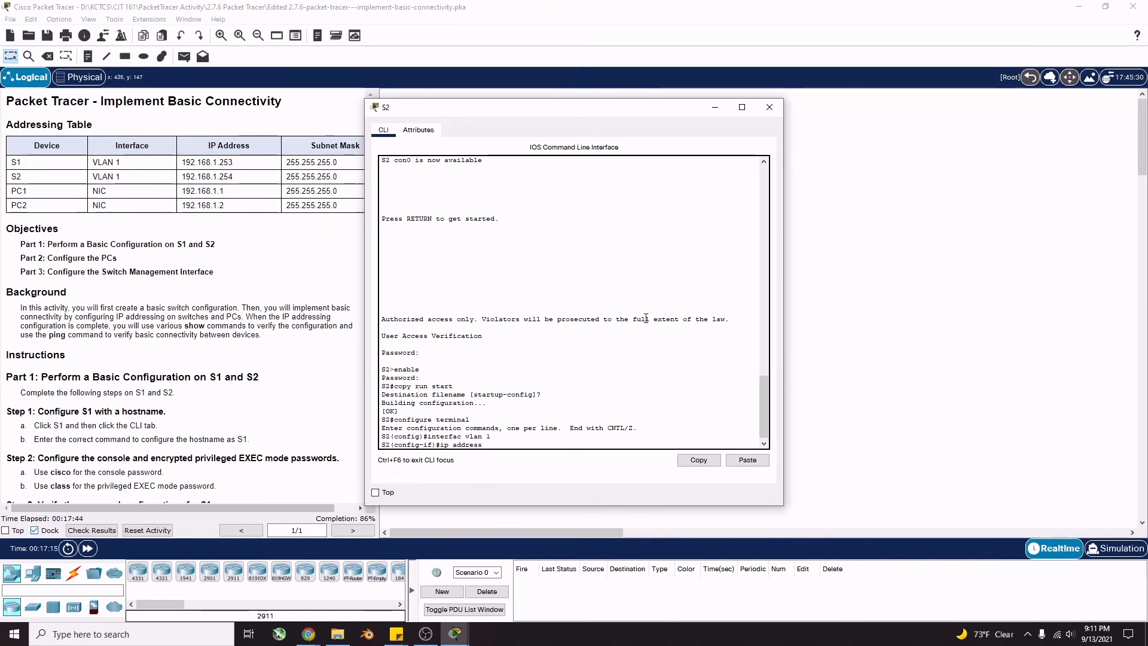
type(" 192.")
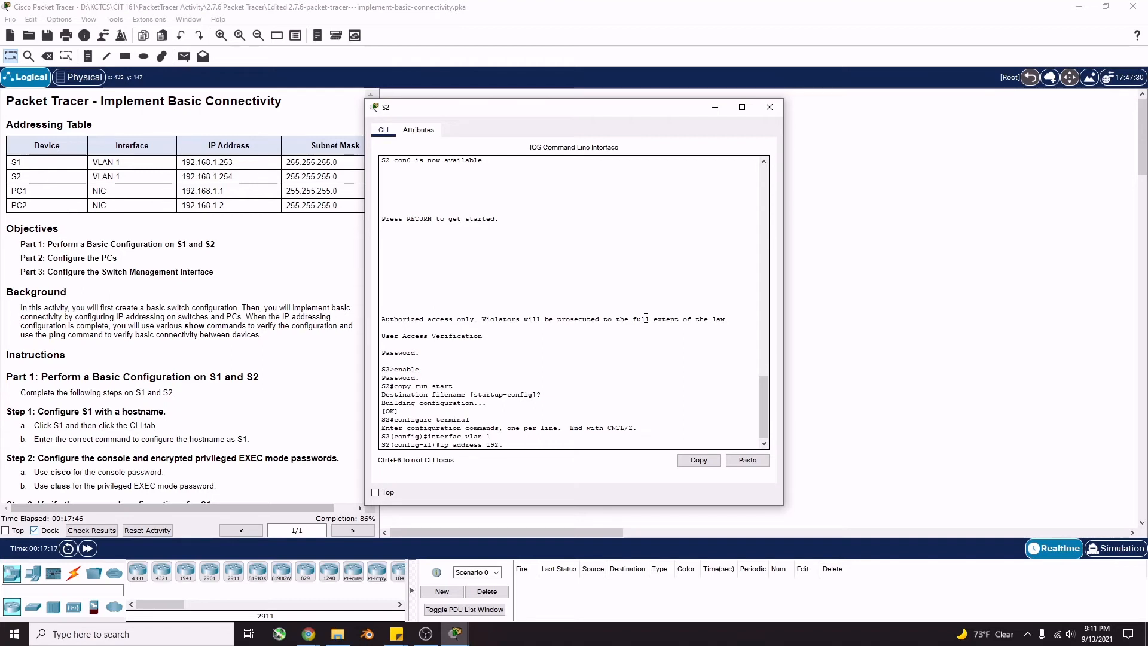
type("168.1.")
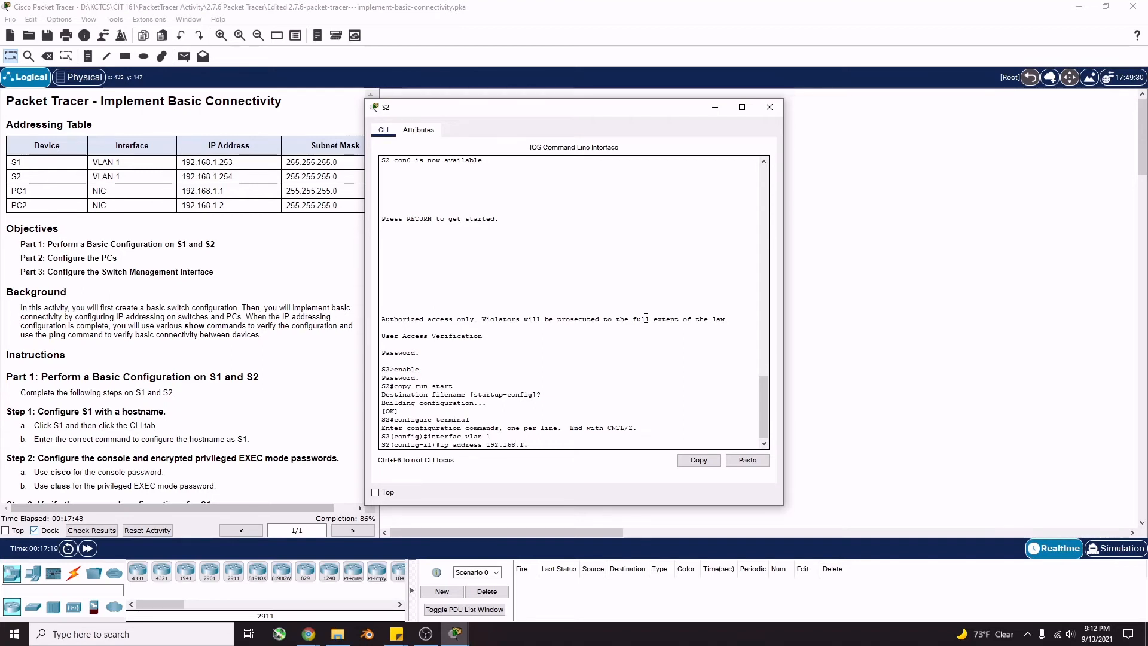
type("254")
type("255.255.255.0")
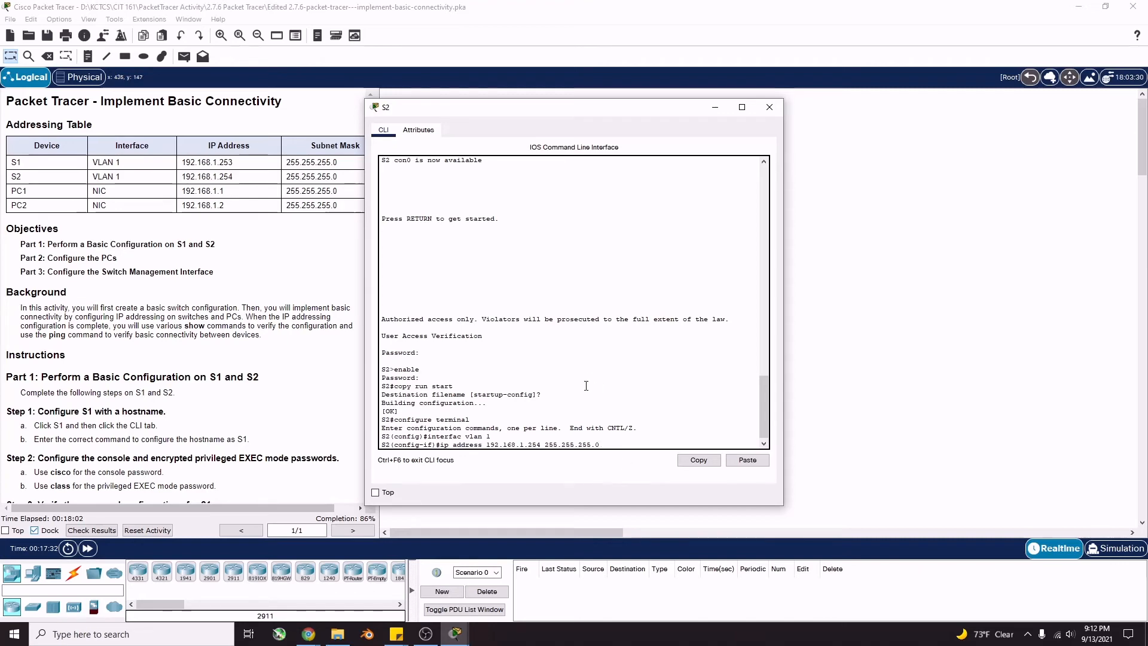
key("Return")
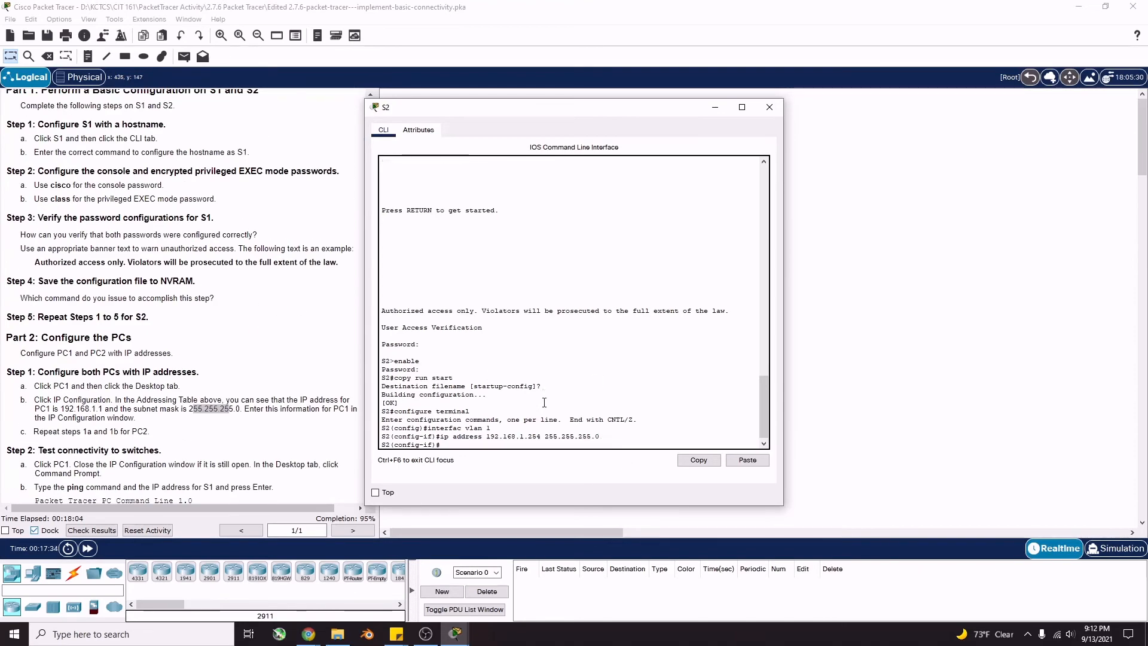
scroll(120, 416, "down", 9)
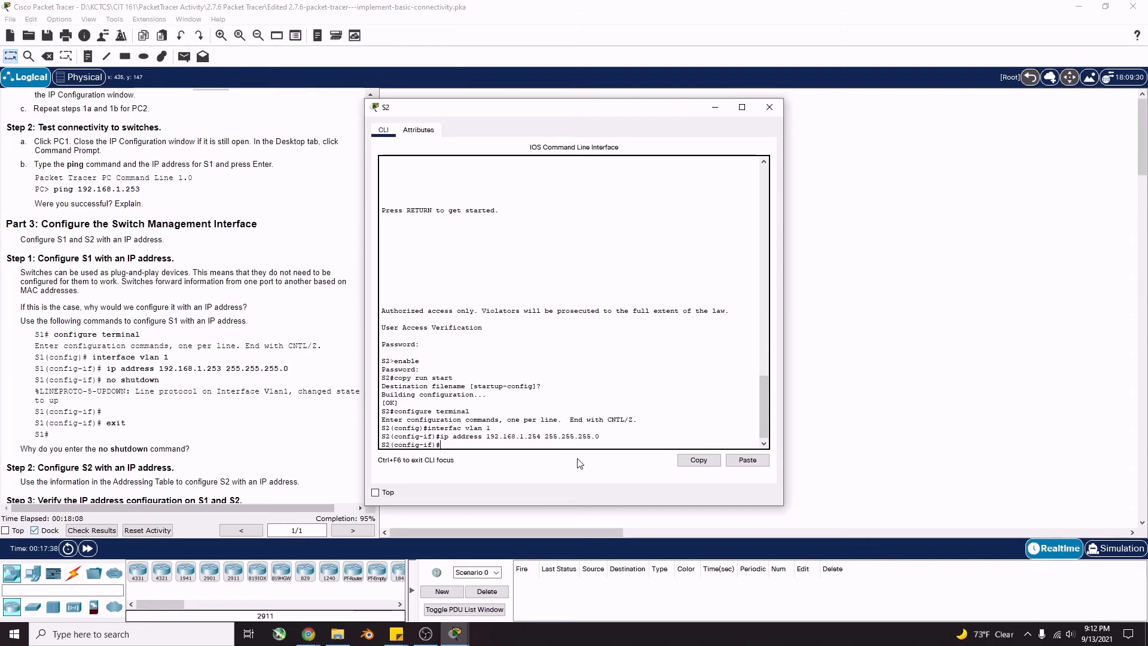
Enable S2's VLAN 1 interface with no shutdown and exit interface configuration
type("no shutdown")
key("Return")
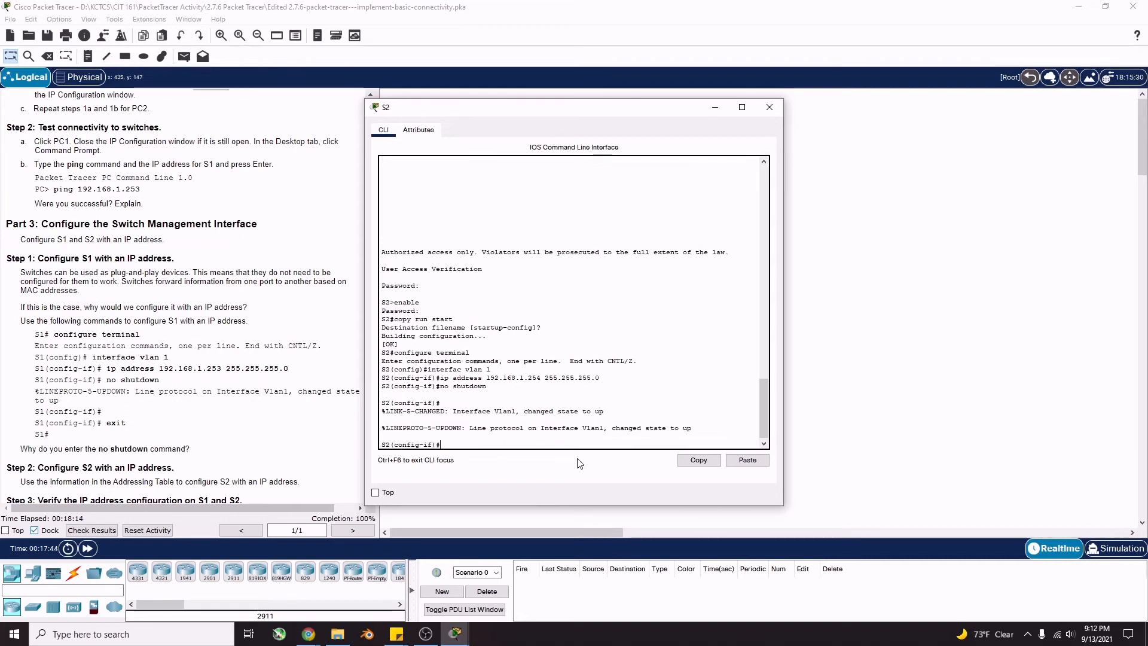
type("exit")
key("Return")
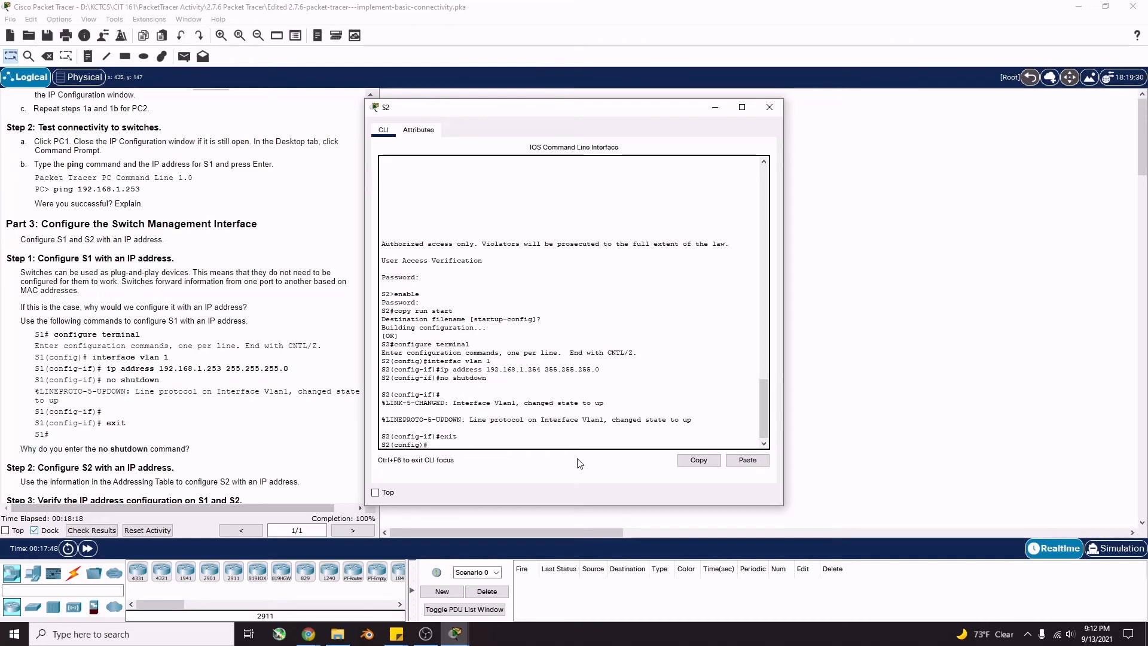
scroll(225, 410, "down", 3)
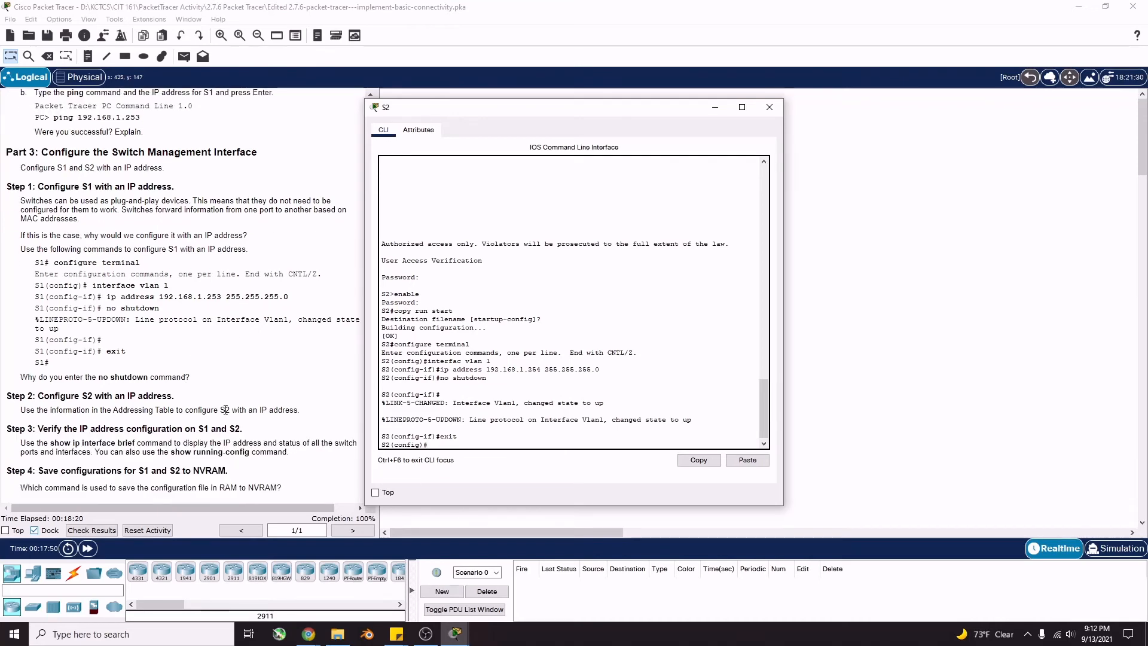
scroll(225, 410, "down", 3)
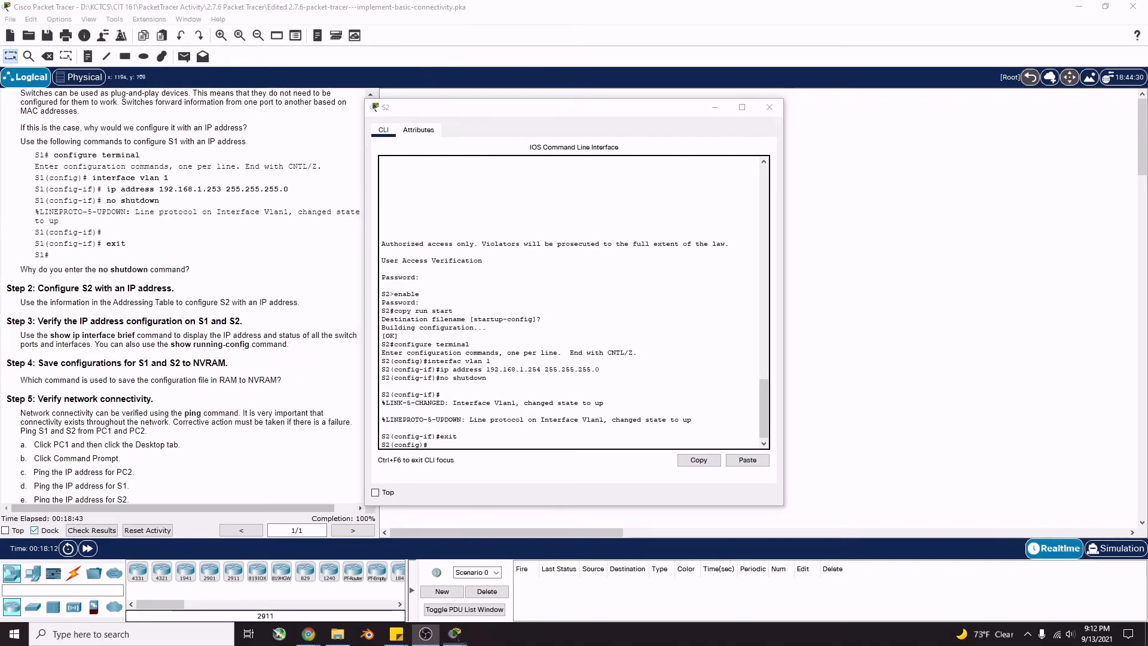
scroll(356, 474, "down", 1)
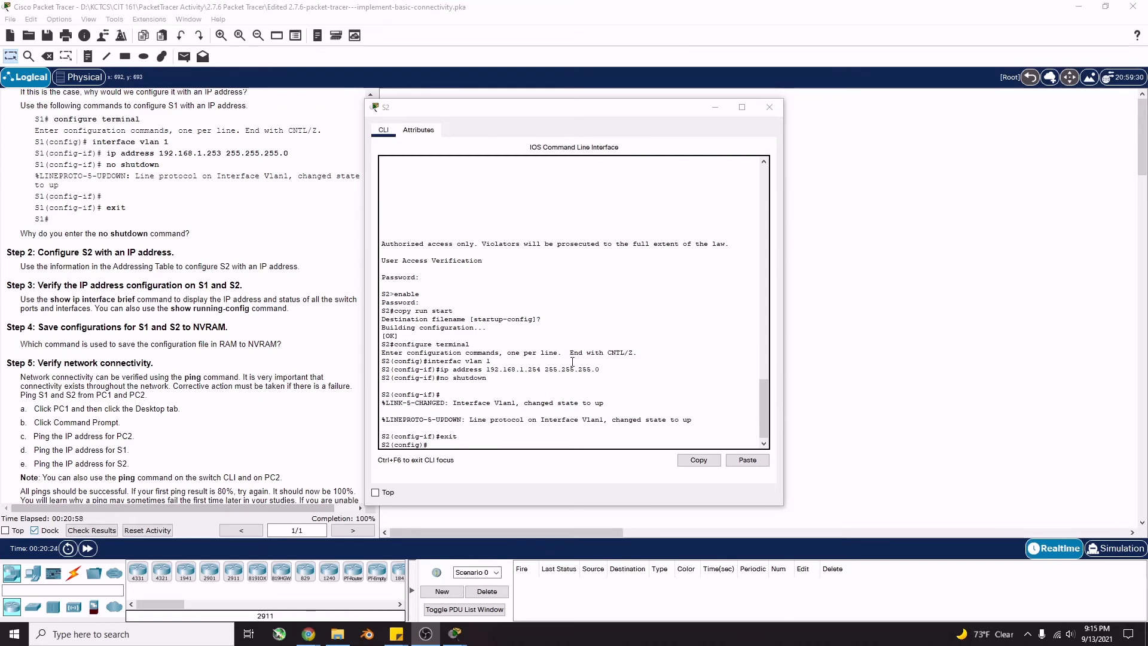
Show S2's interface summary with show ip interface brief
left_click(495, 445)
type("s")
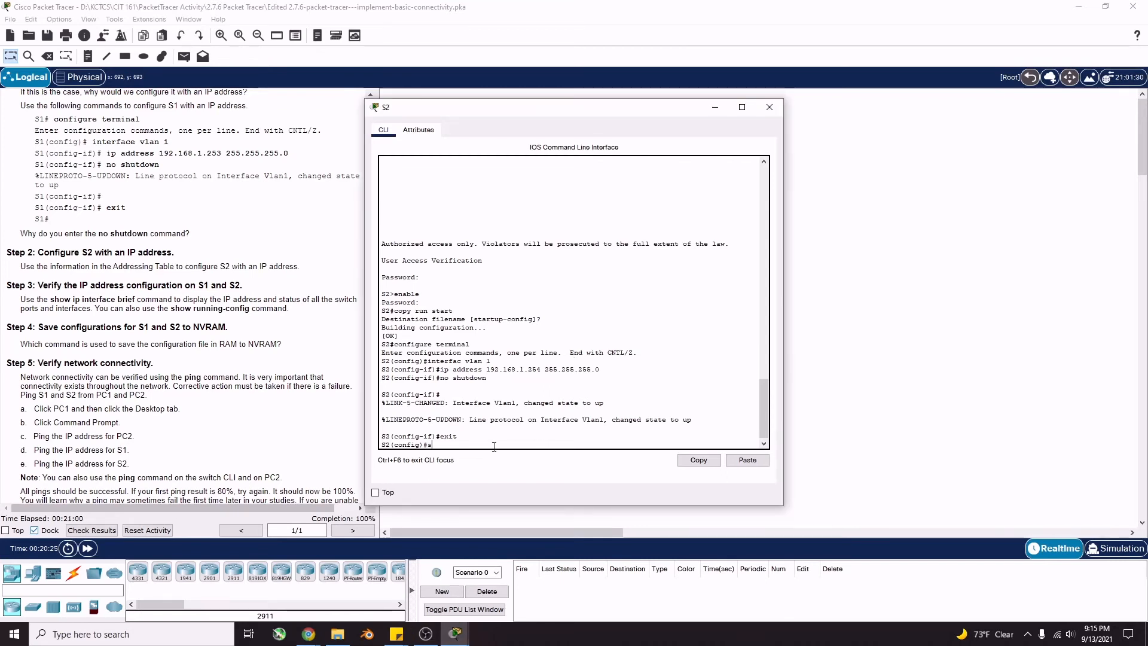
type("how ip interface brie")
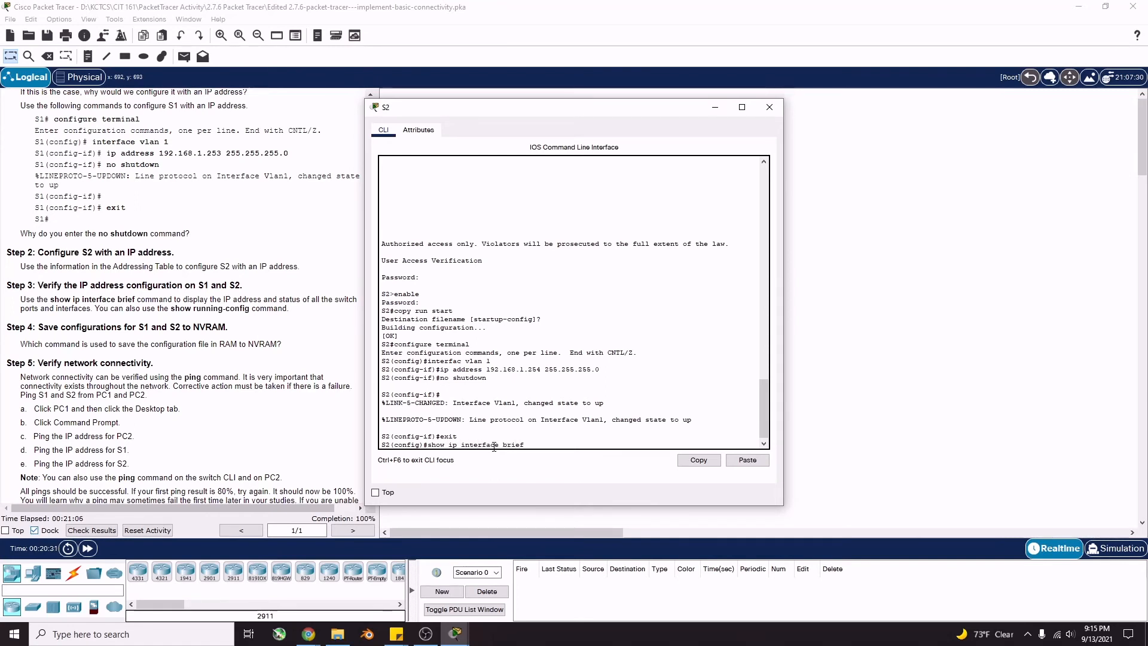
type("f")
key("Return")
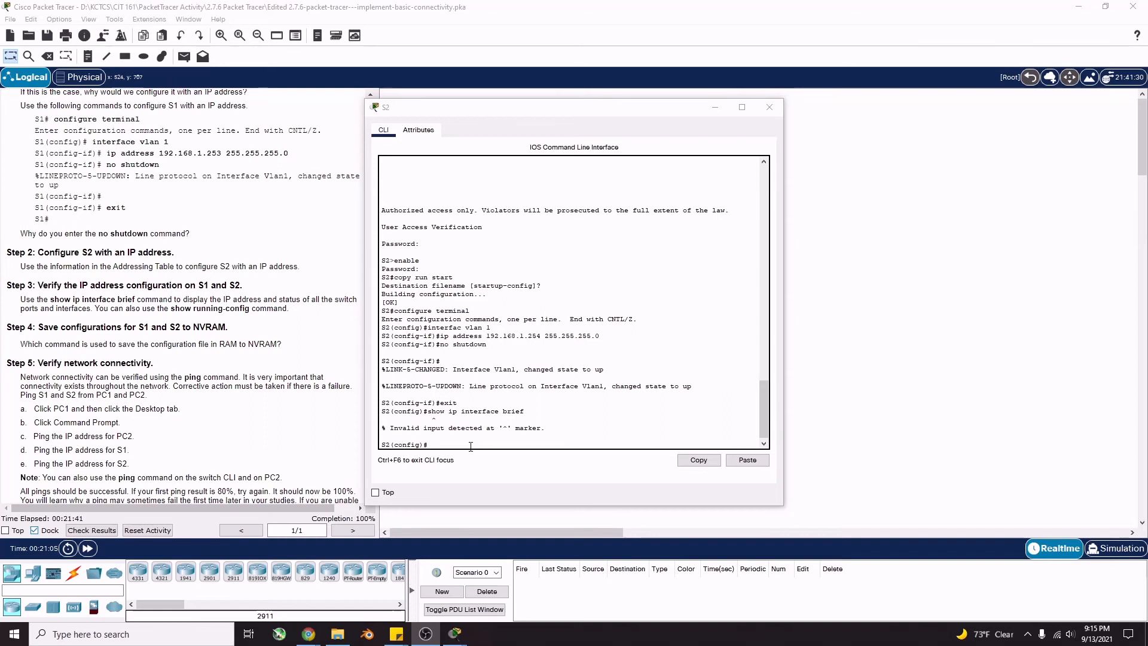
Run do show run on S2, highlight Vlan1's 192.168.1.254 255.255.255.0 line, and close the window
left_click(470, 446)
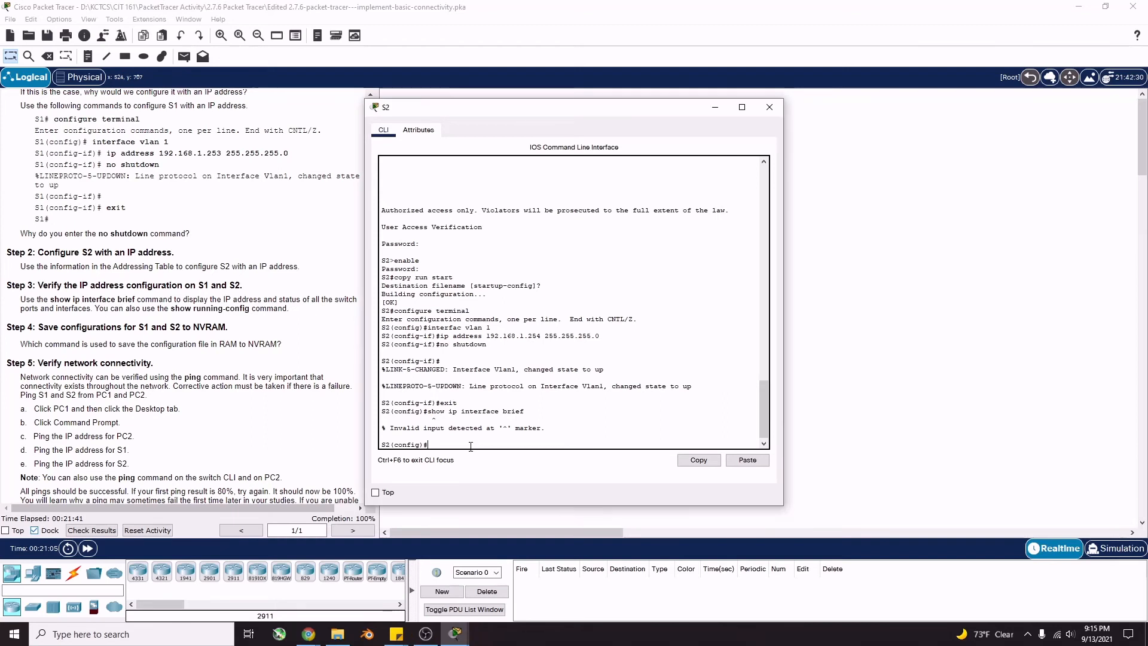
type("do show run")
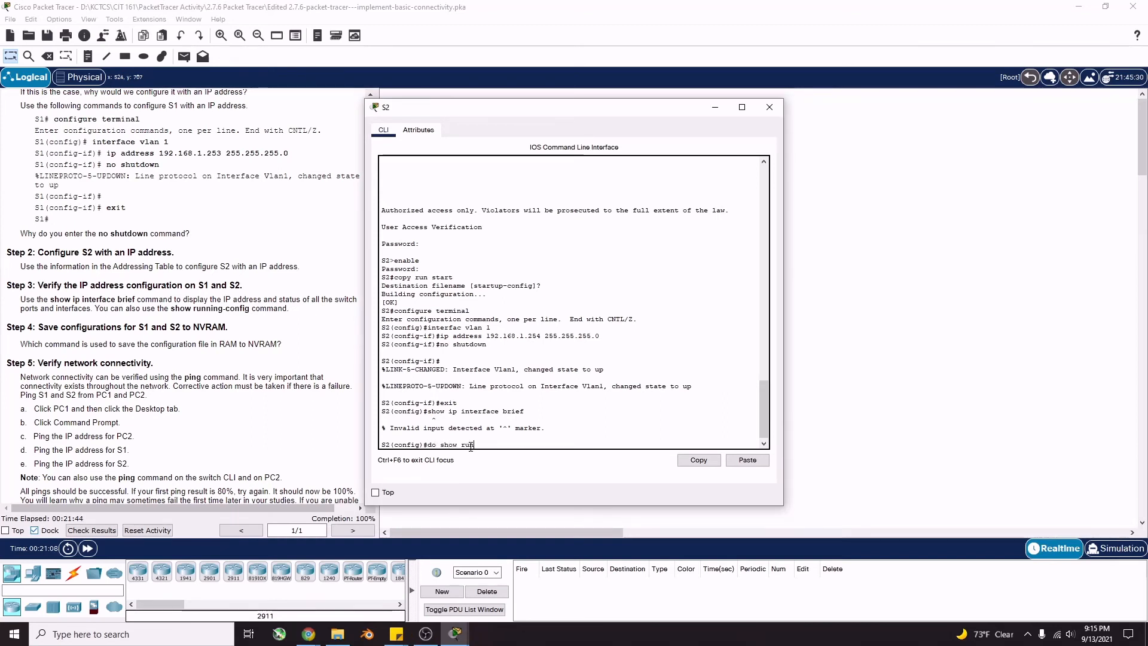
key("Return")
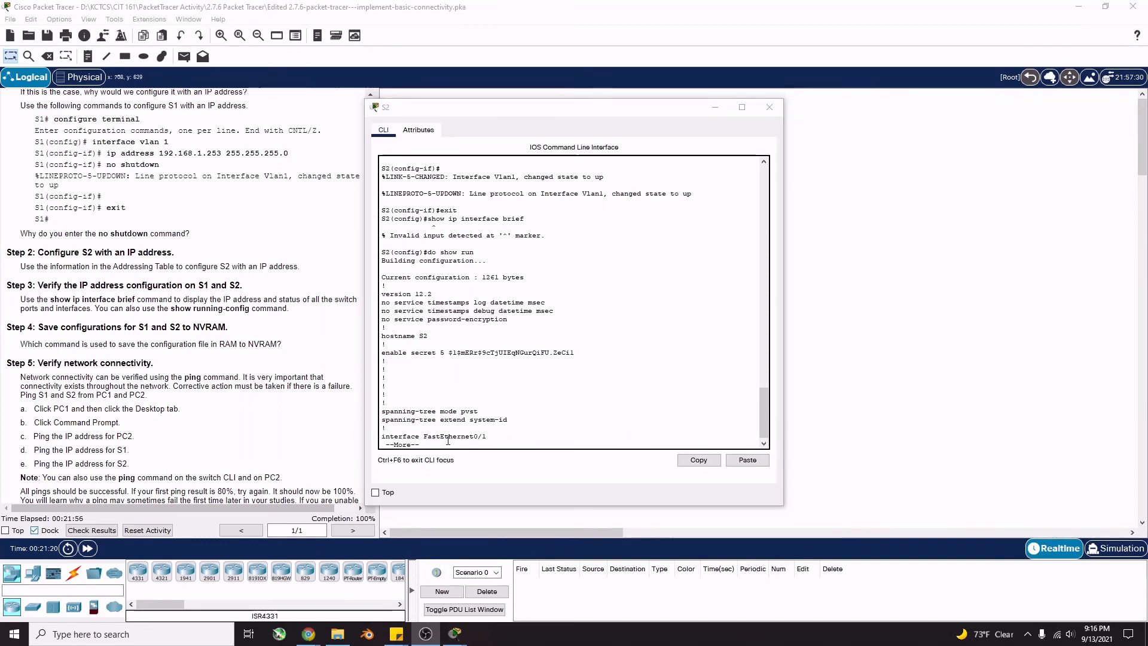
left_click(448, 440)
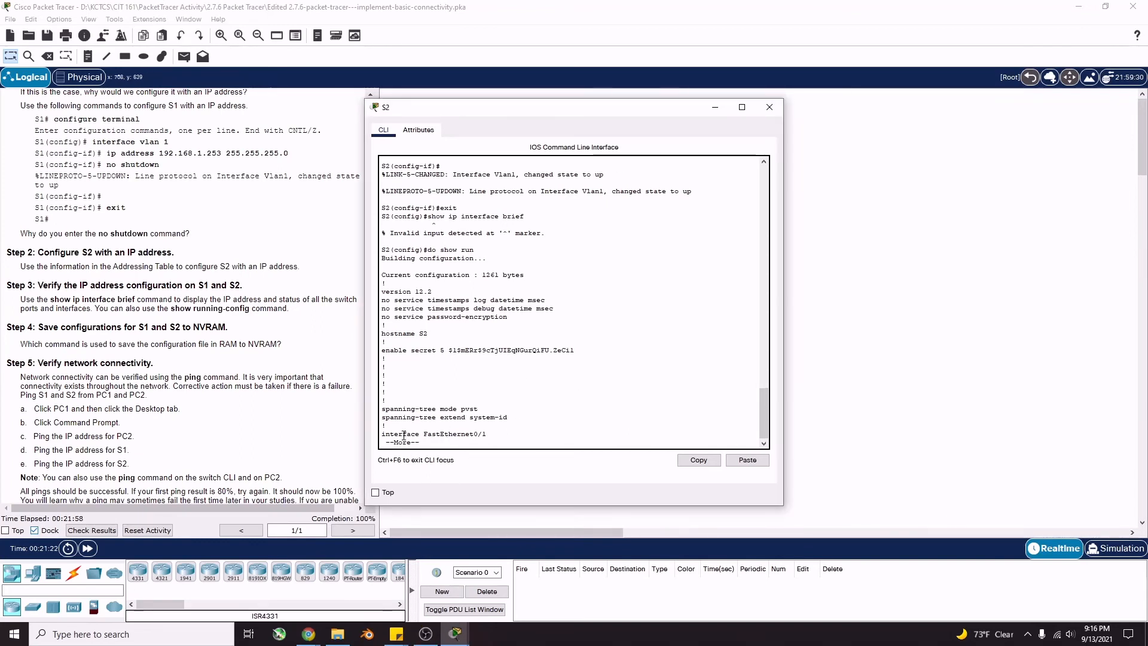
key("space")
key("space")
key("space")
key("space")
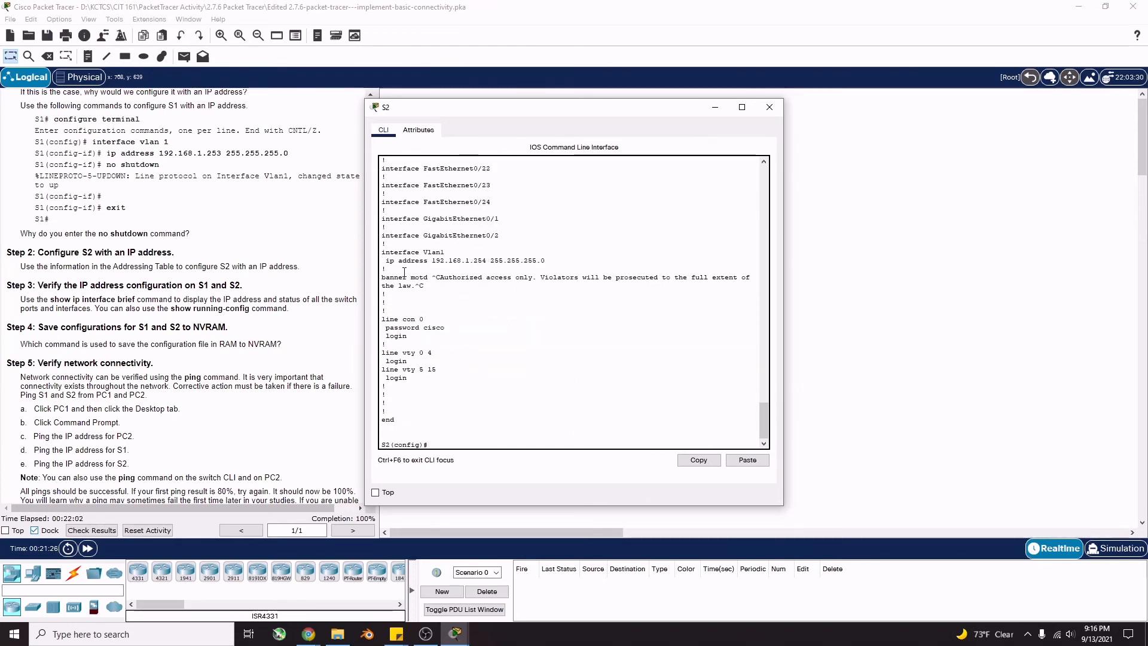
left_click_drag(387, 261, 568, 263)
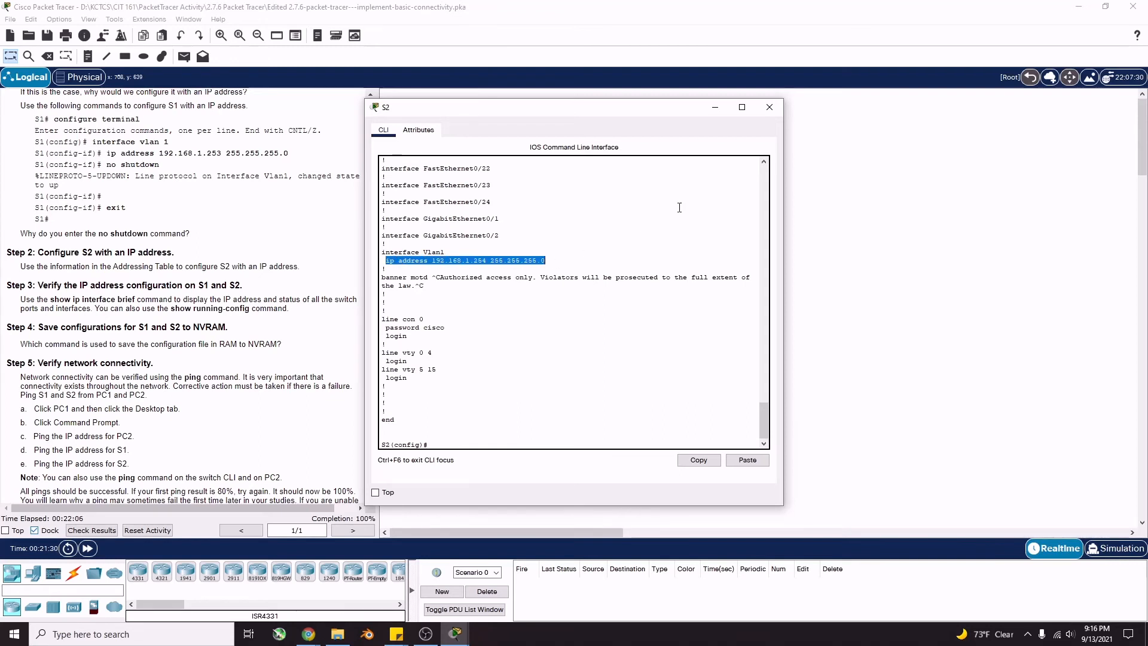
left_click(768, 110)
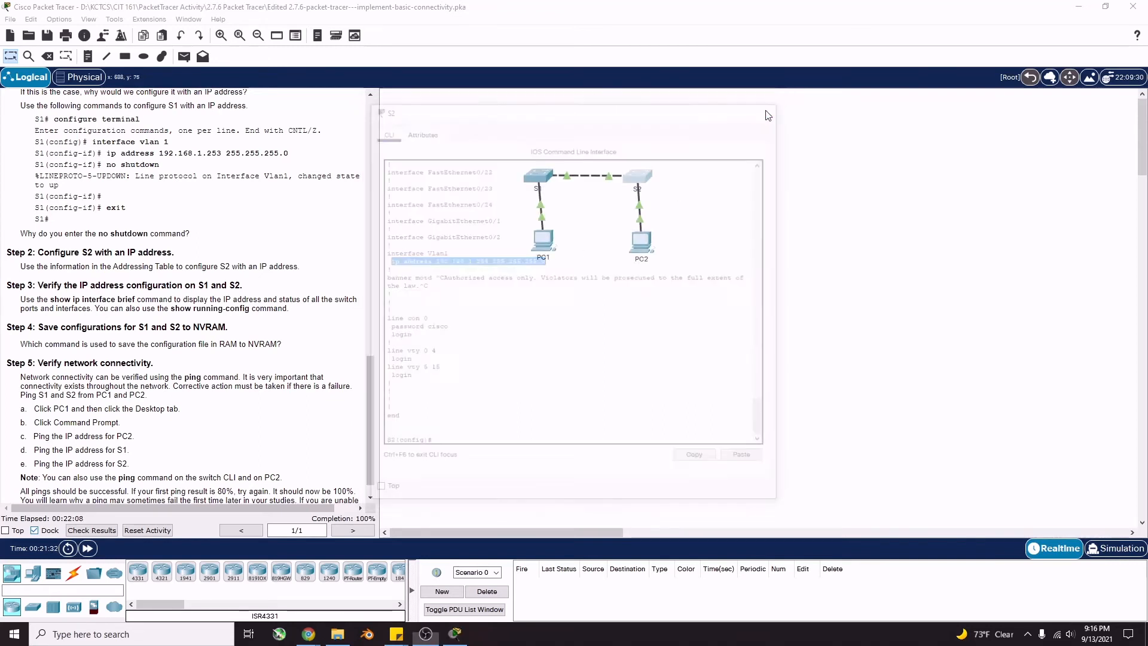
Run do show run on S1 and highlight Vlan1's 192.168.1.253 255.255.255.0 address before returning to the workspace
left_click(539, 178)
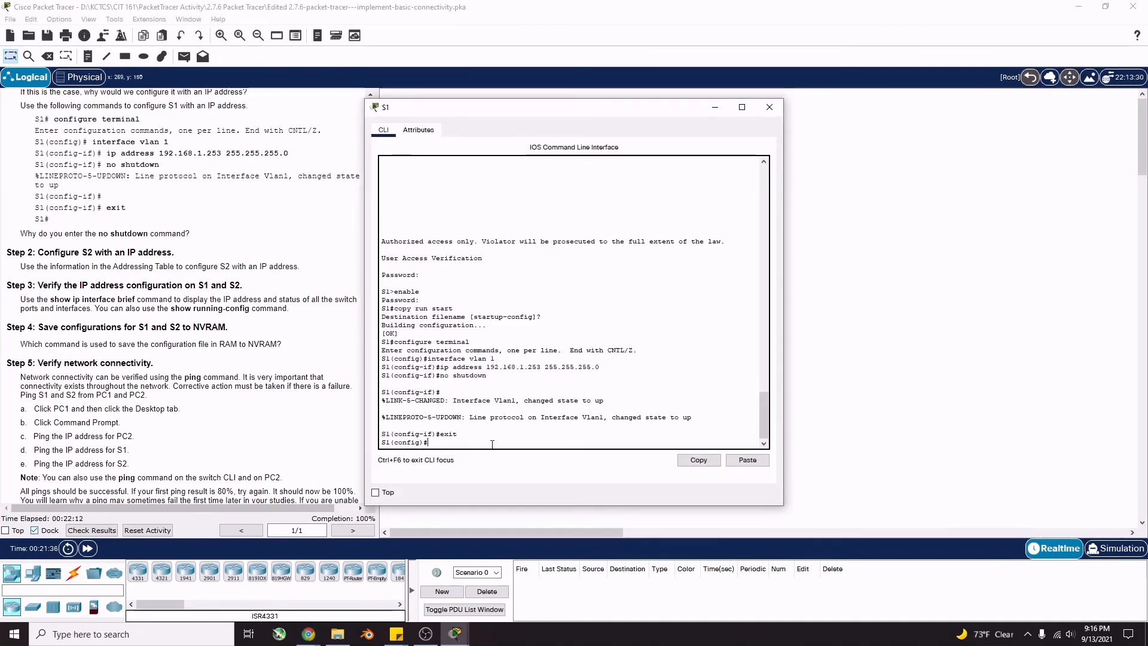
type("do show ru")
key("Return")
key("space")
key("space")
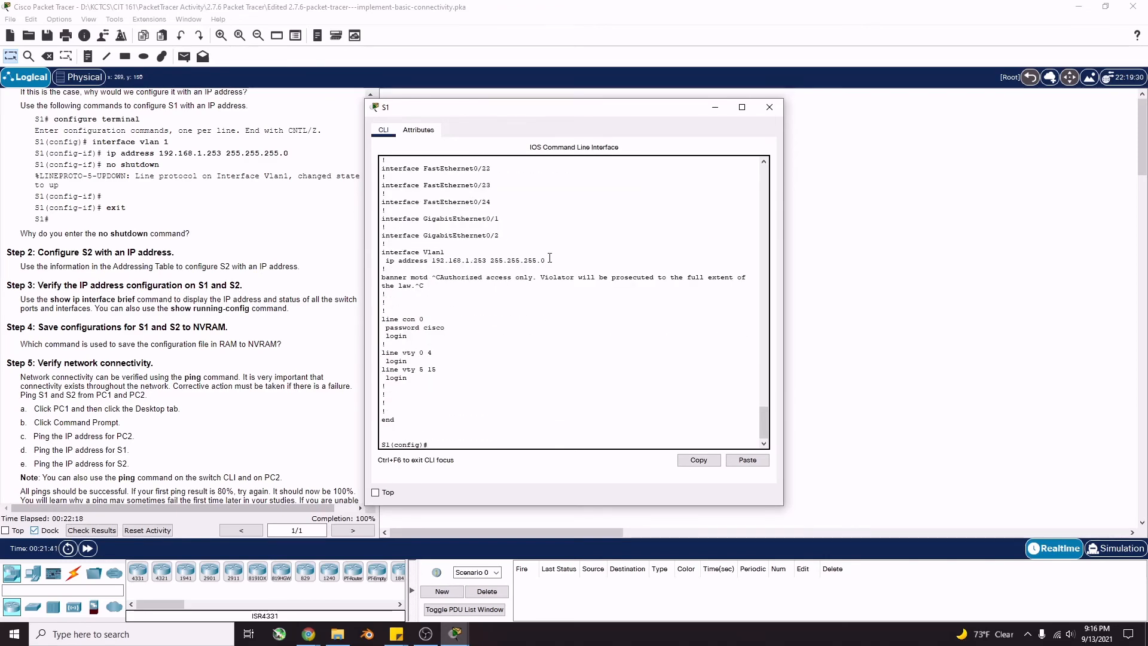
left_click_drag(545, 260, 483, 260)
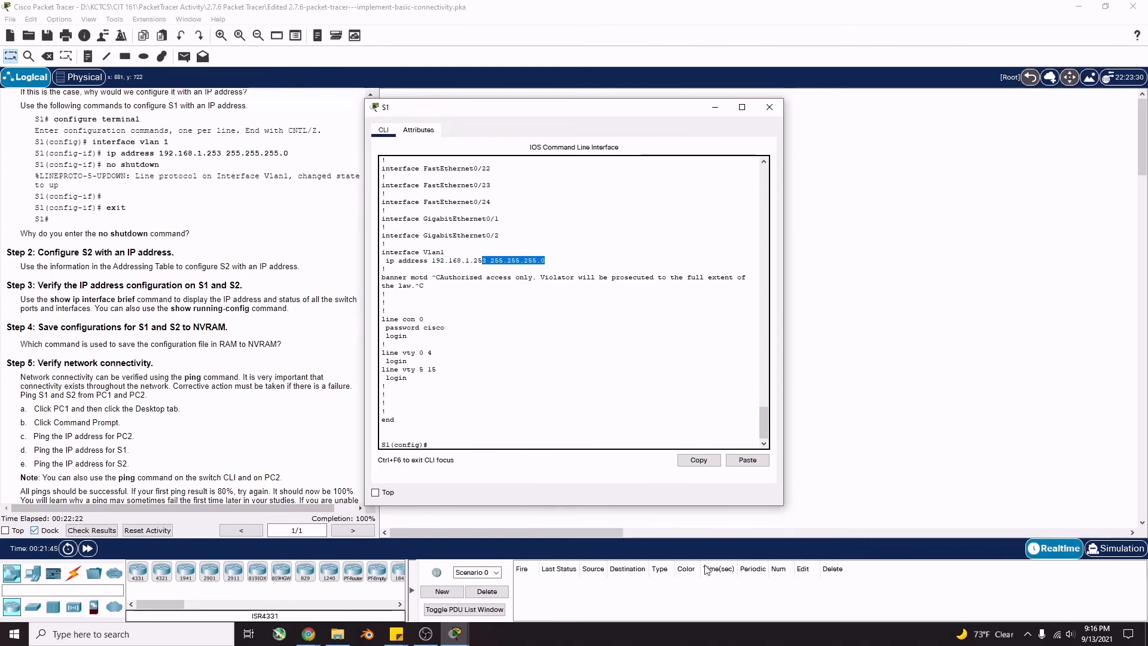
left_click(121, 357)
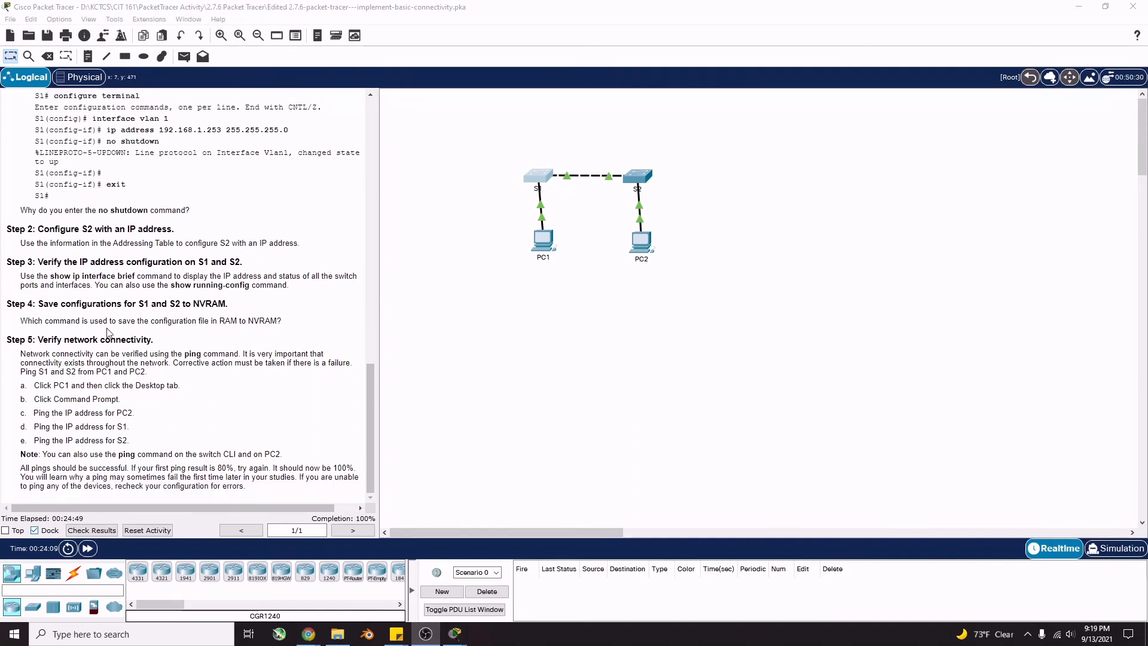
Clear the highlighted Step 4 instruction text and open PC1's window on the Desktop tab
left_click_drag(104, 321, 120, 321)
left_click(243, 321)
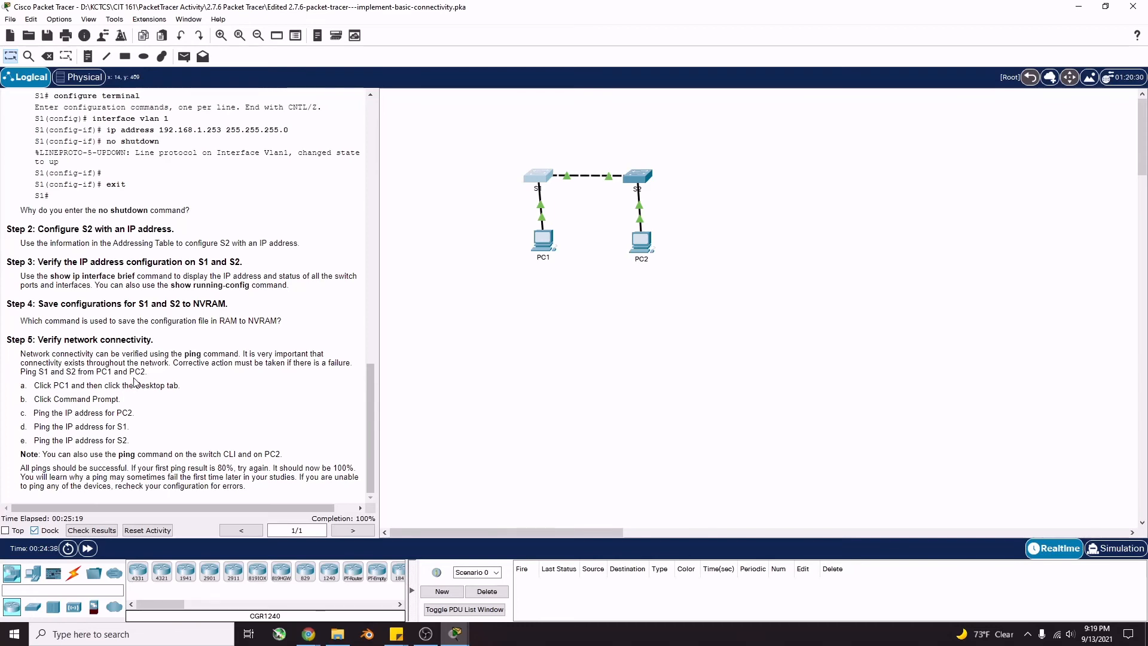
left_click(544, 250)
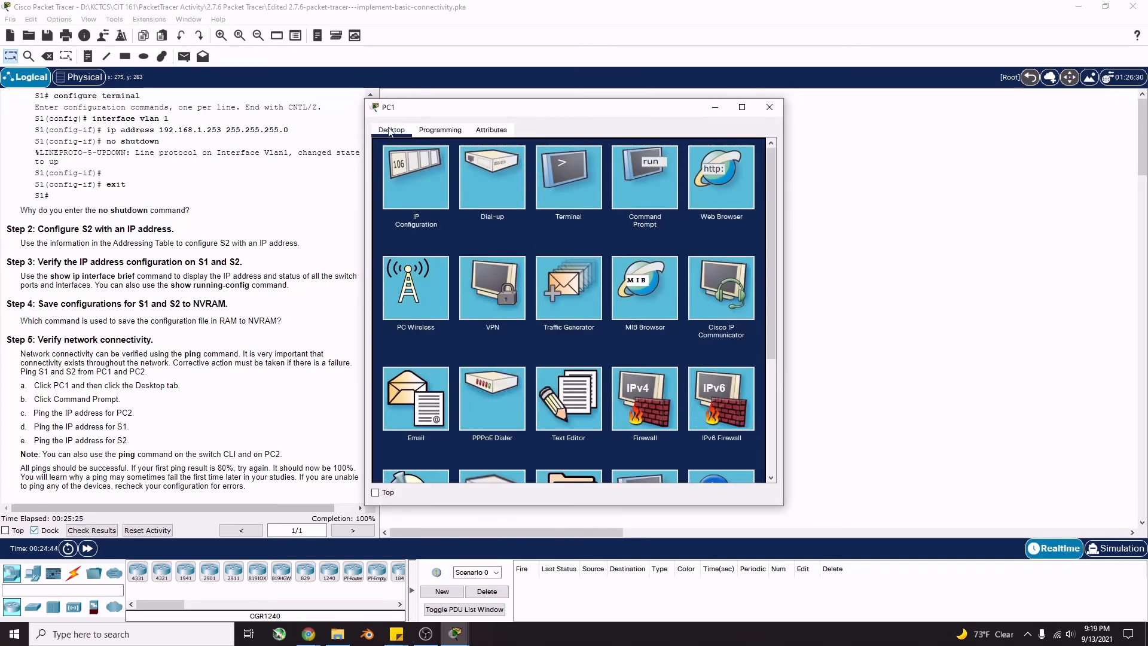
From PC1's Command Prompt, ping PC2 at 192.168.1.2 and receive all four replies
left_click(644, 180)
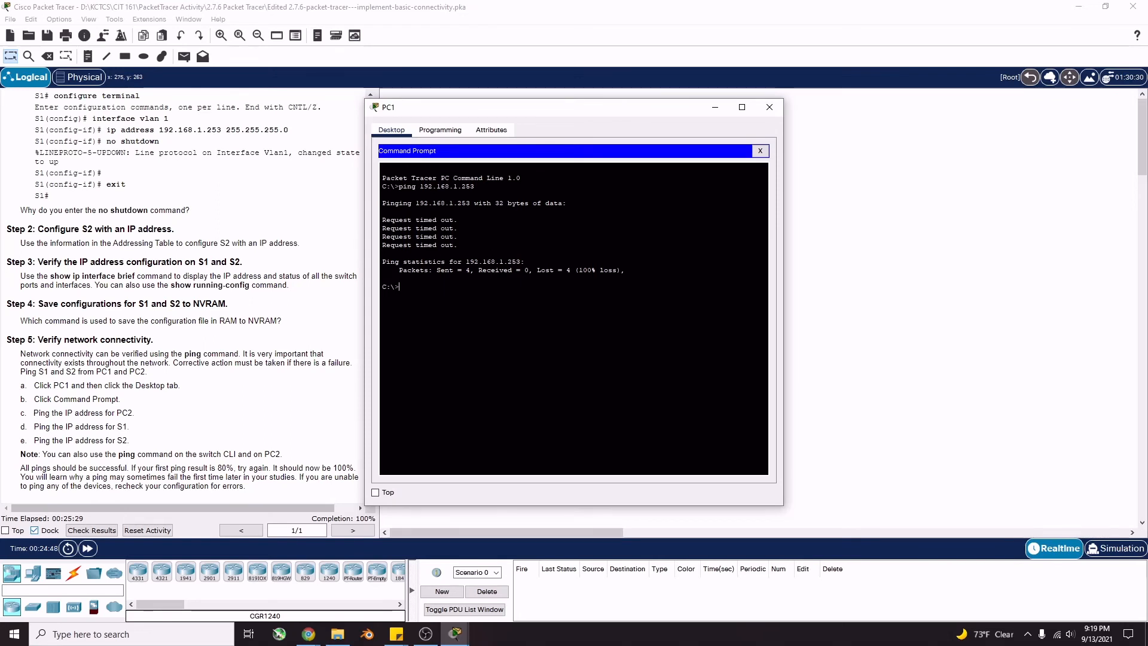
type("ping")
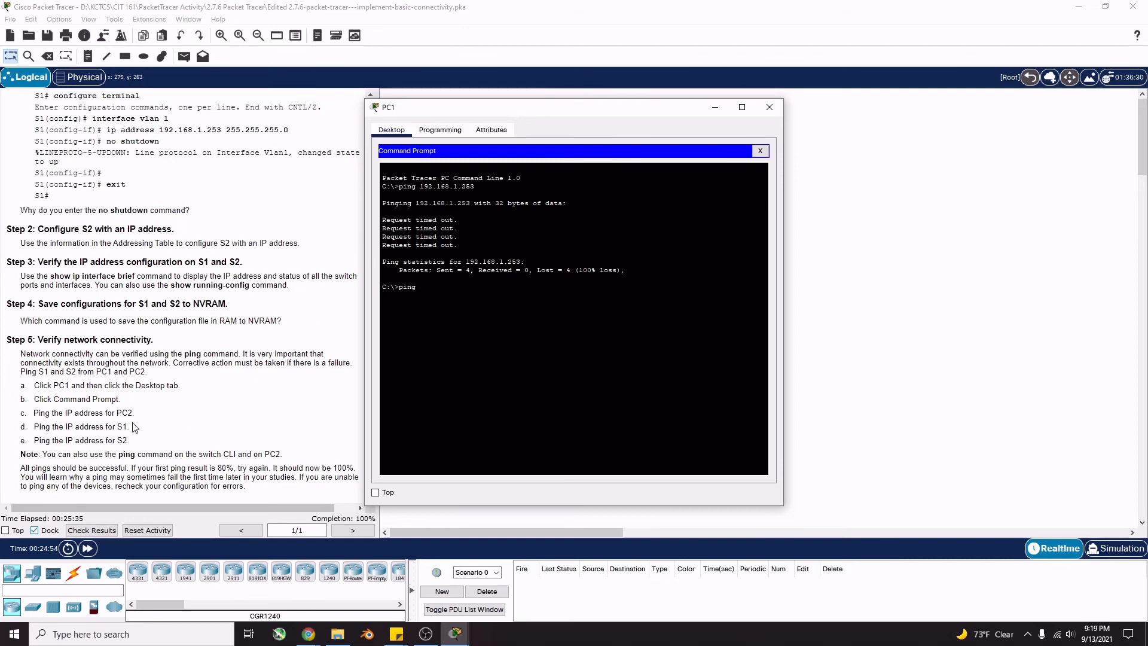
scroll(136, 342, "up", 15)
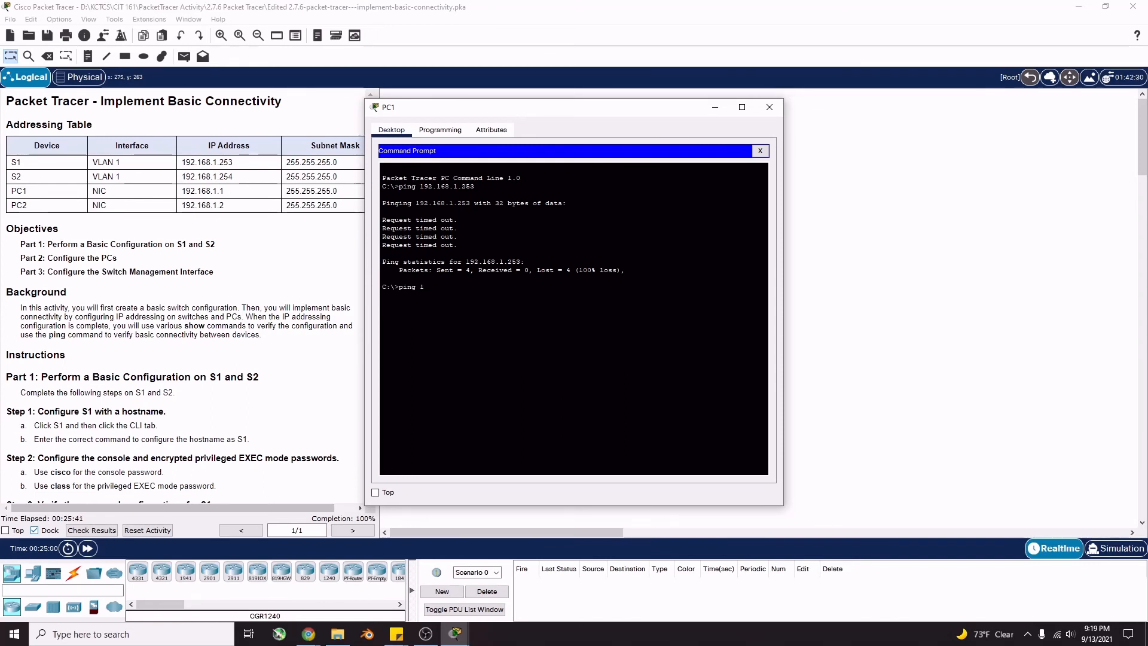
type("2.168.1.2")
key("Return")
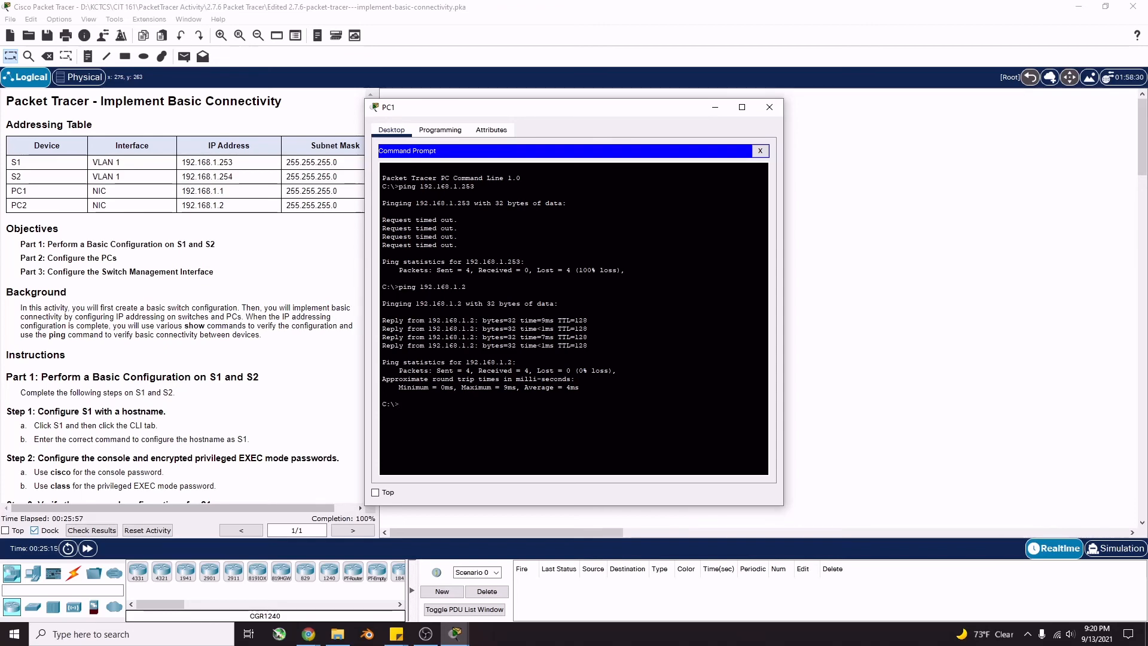
scroll(157, 322, "down", 20)
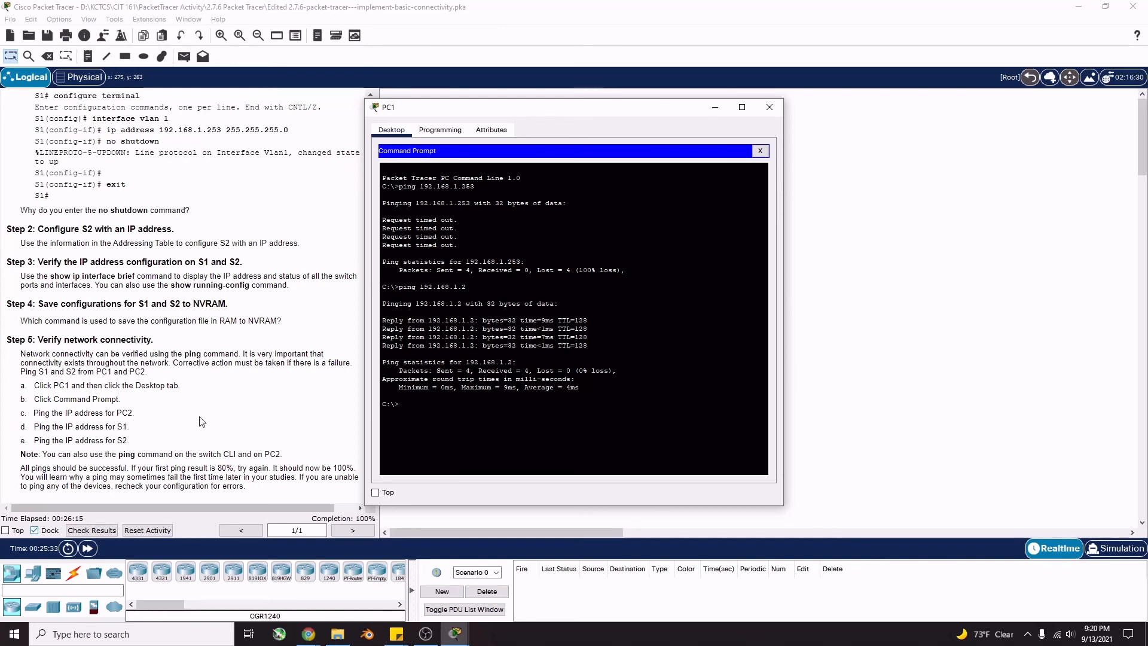
scroll(203, 422, "up", 10)
scroll(218, 342, "up", 3)
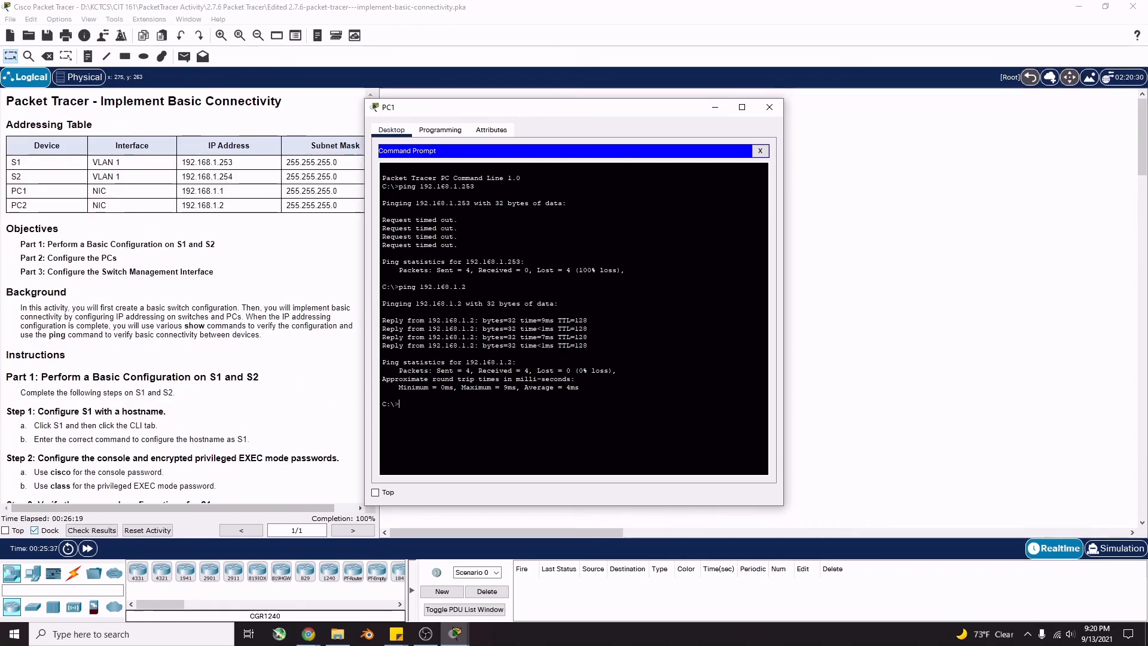
Ping S1 at 192.168.1.253 from PC1, repeating it until loss drops from 25% to 0%
type("piung")
key("BackSpace")
key("BackSpace")
key("BackSpace")
type("152")
type(".168.")
type("1.253")
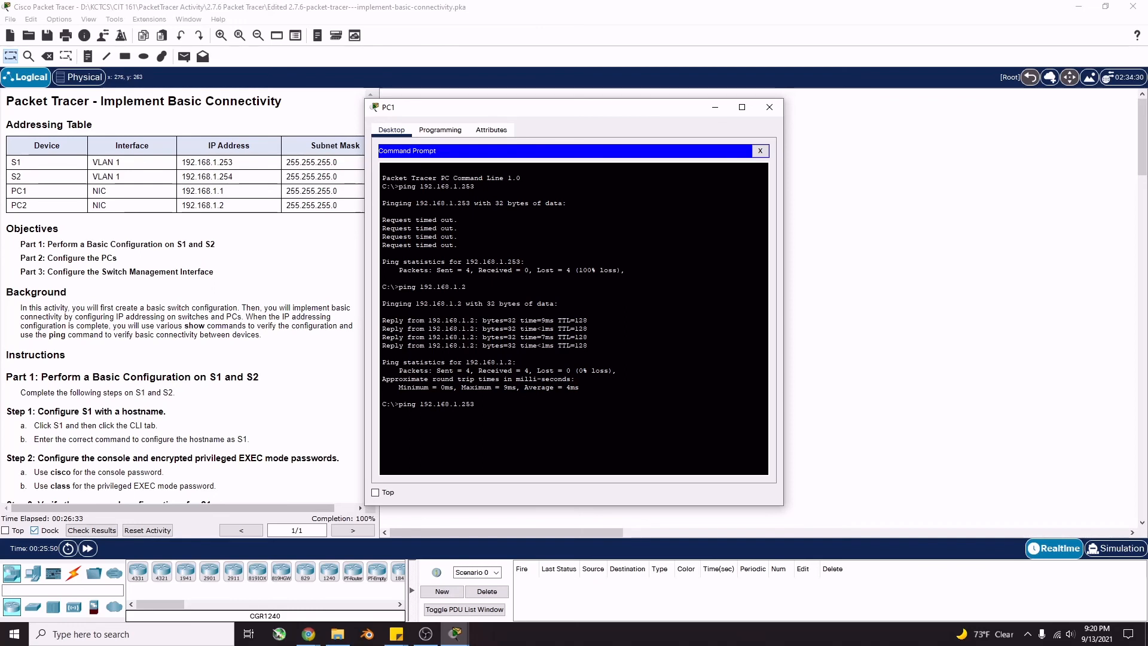
key("Return")
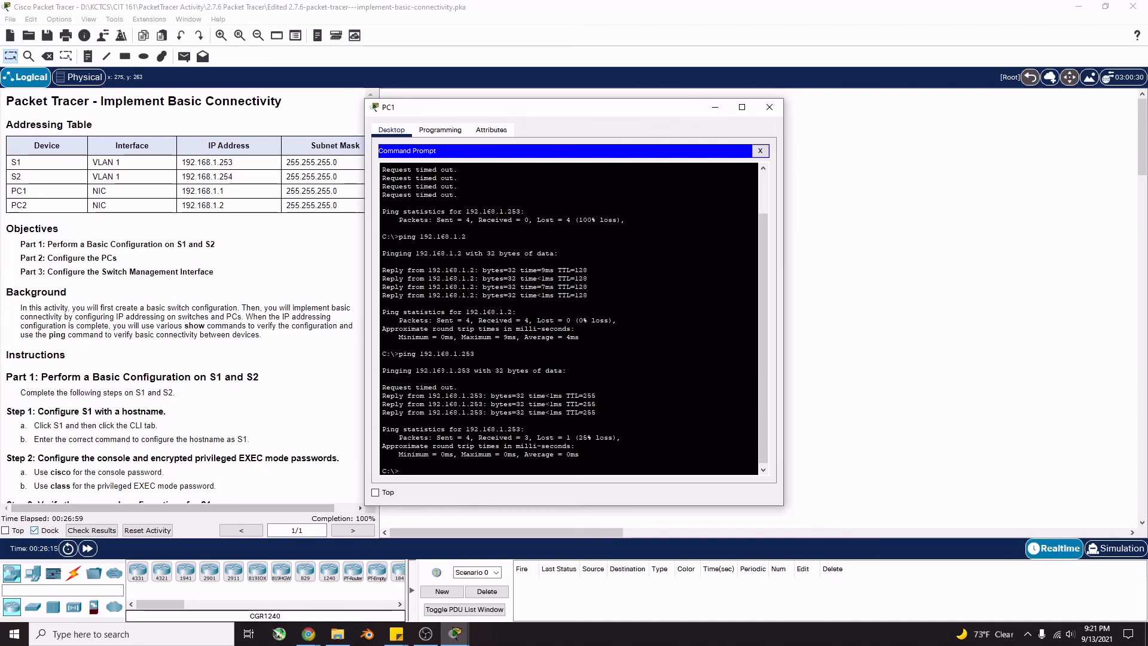
key("Up")
key("Return")
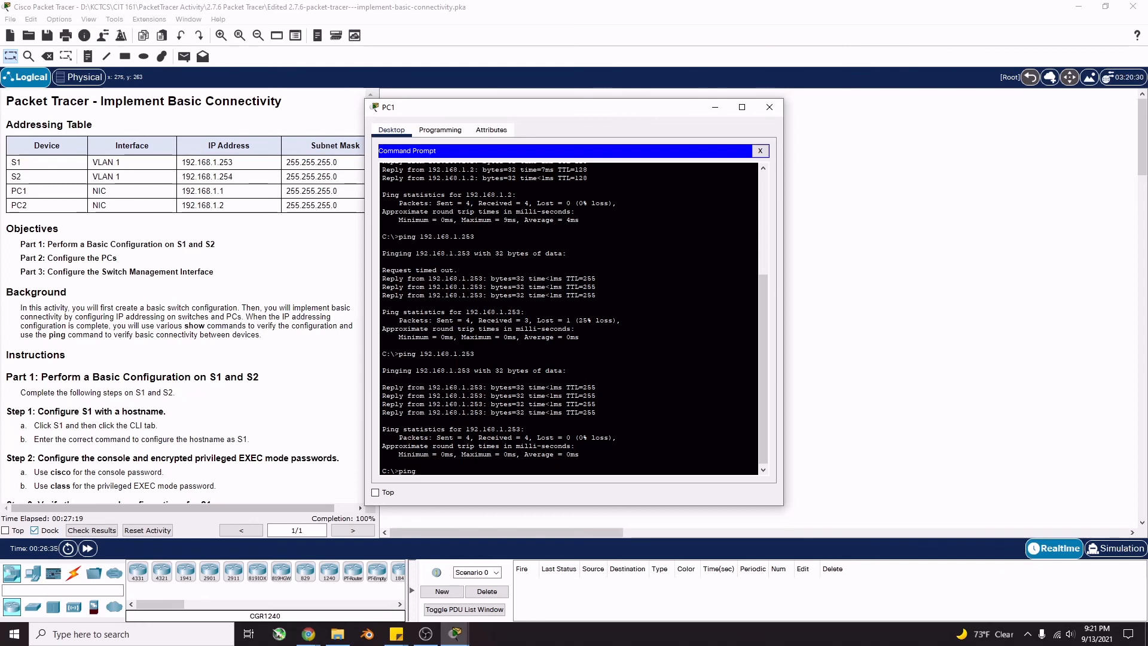
Ping S2 at 192.168.1.254 twice for 0% loss, then move PC1's window aside to the topology
type("2.168.1.254")
key("Return")
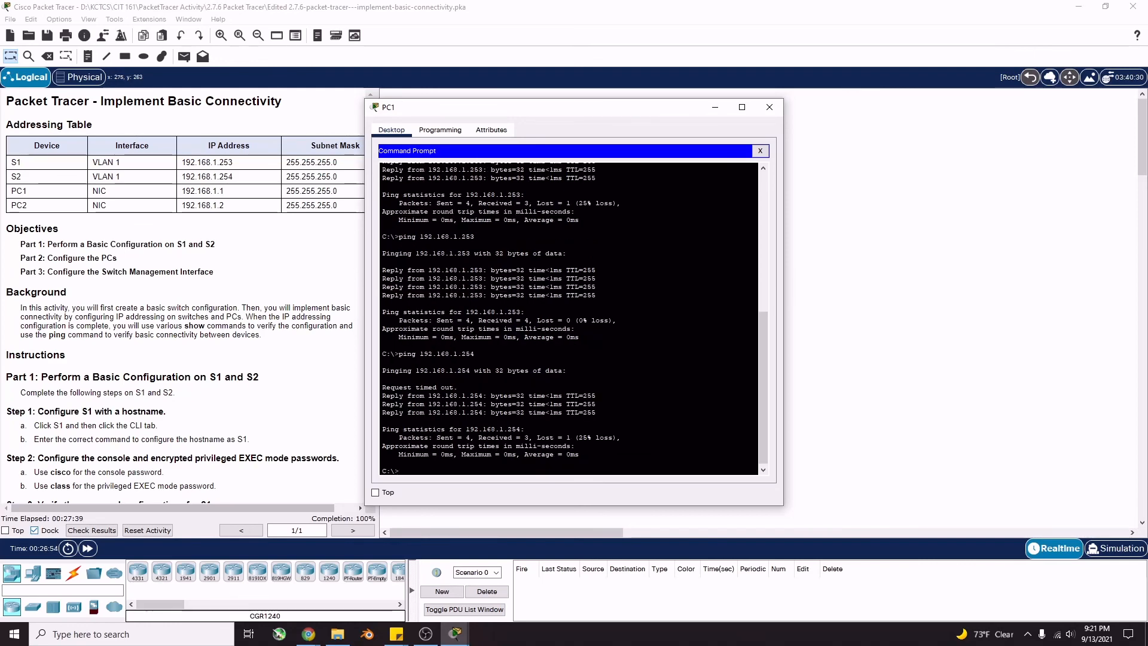
key("Up")
key("Return")
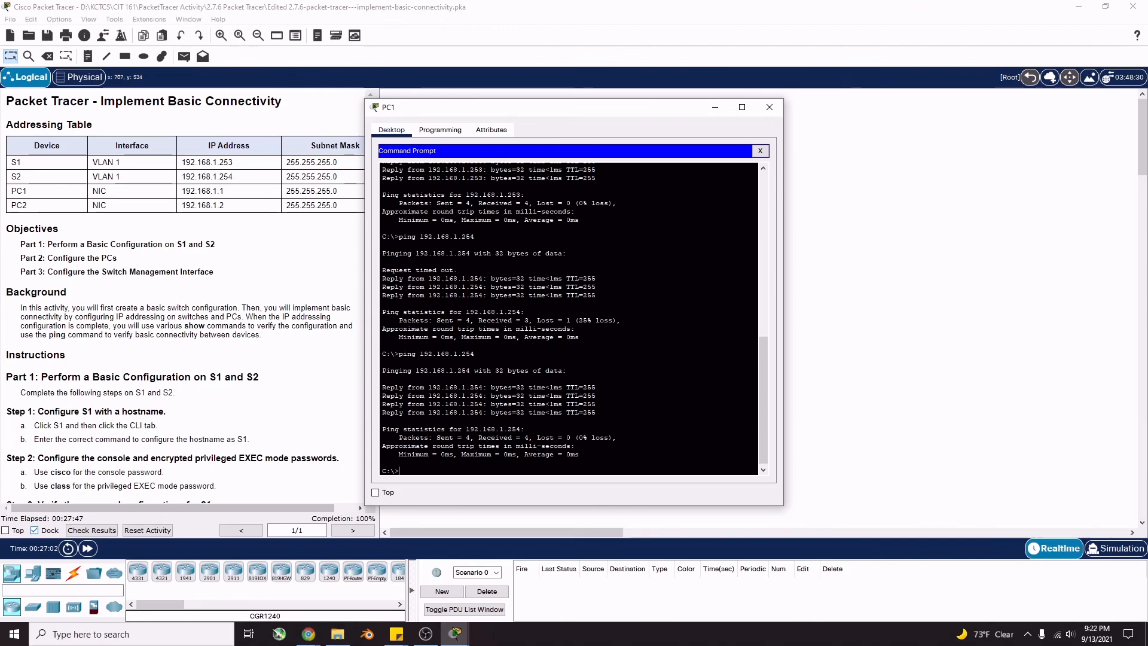
scroll(219, 410, "down", 15)
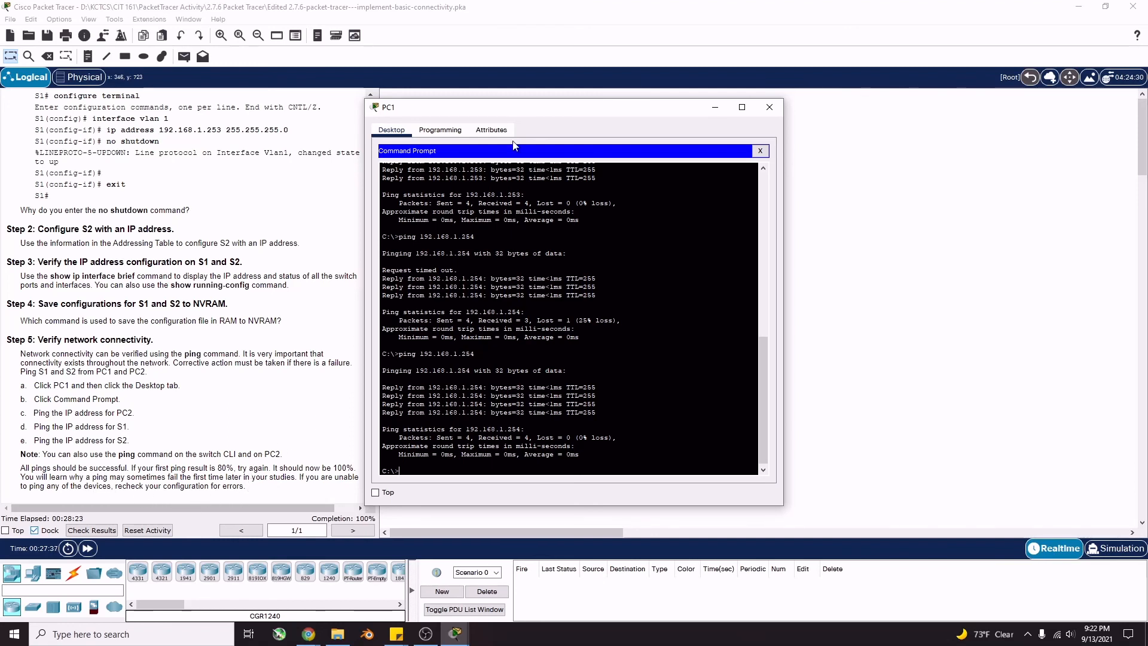
left_click_drag(540, 112, 690, 113)
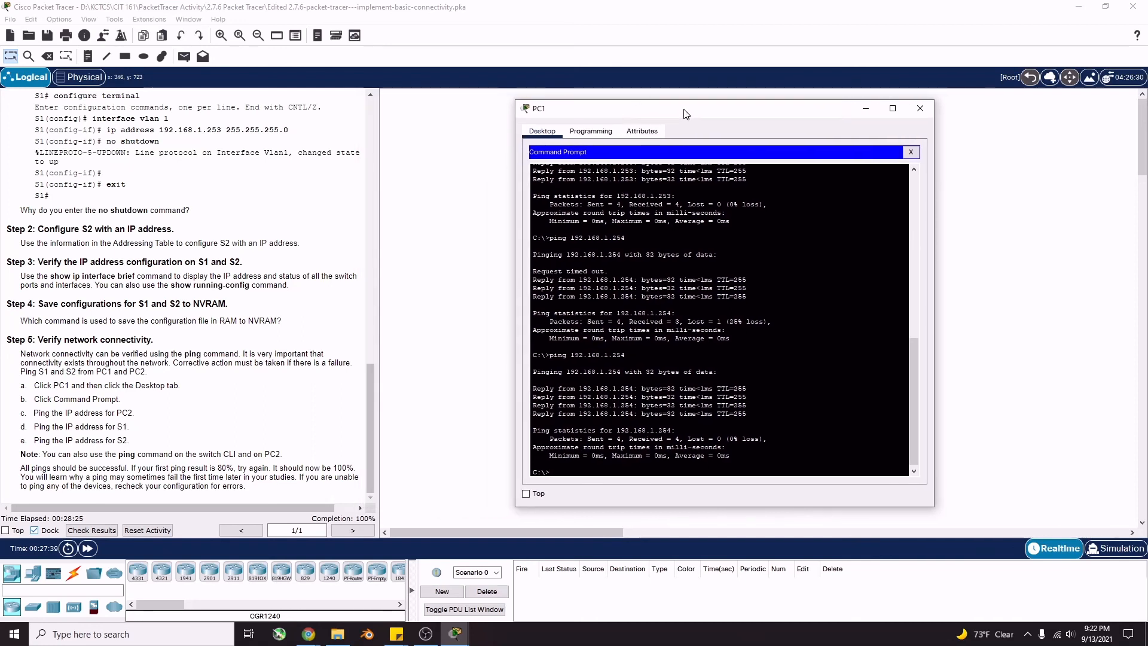
left_click(317, 525)
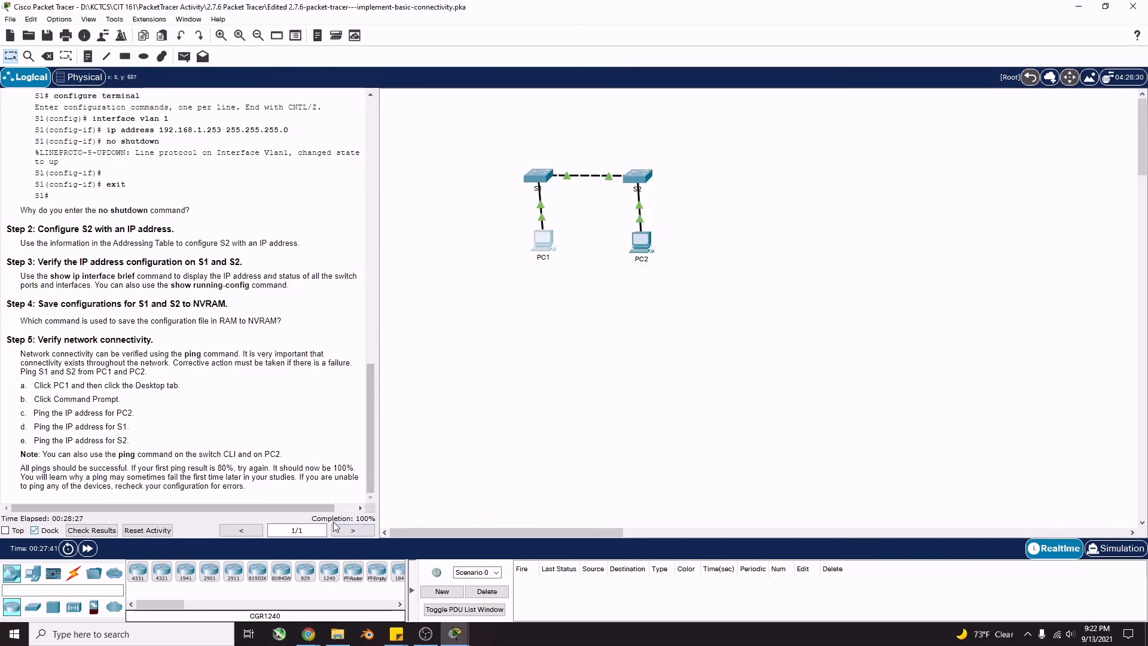